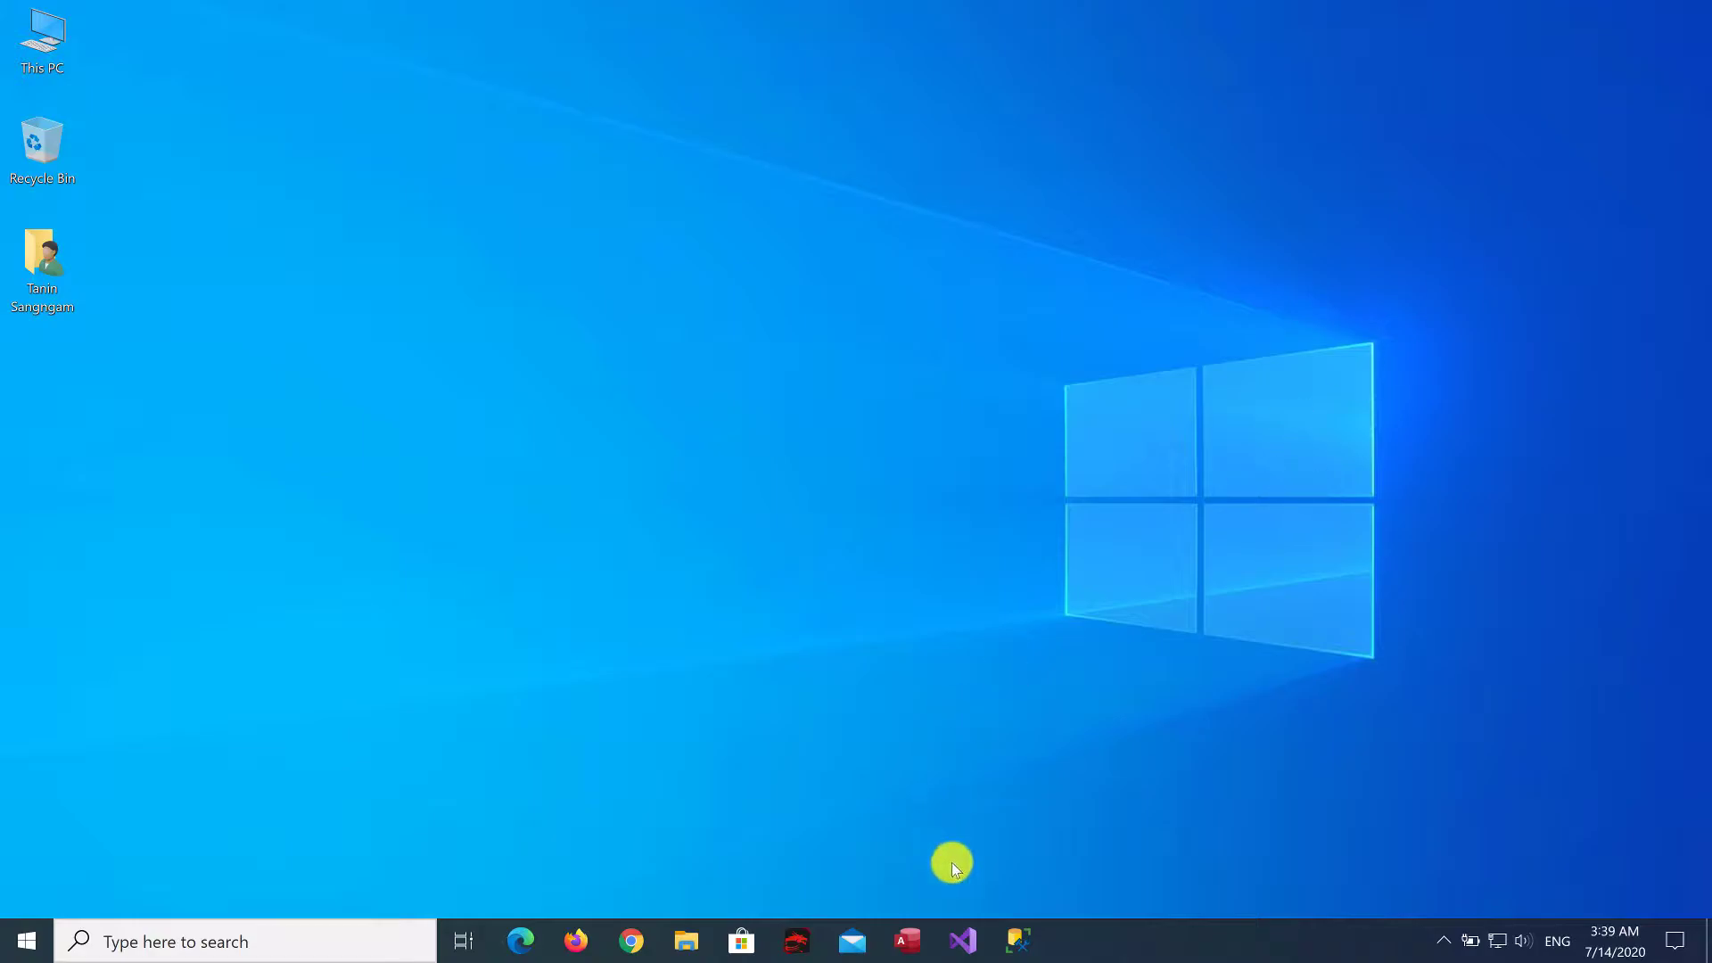
# Open SQL Server Management Studio and connect to the MSI database engine using SQL Server Authentication with the sa login
pyautogui.click(1021, 942)
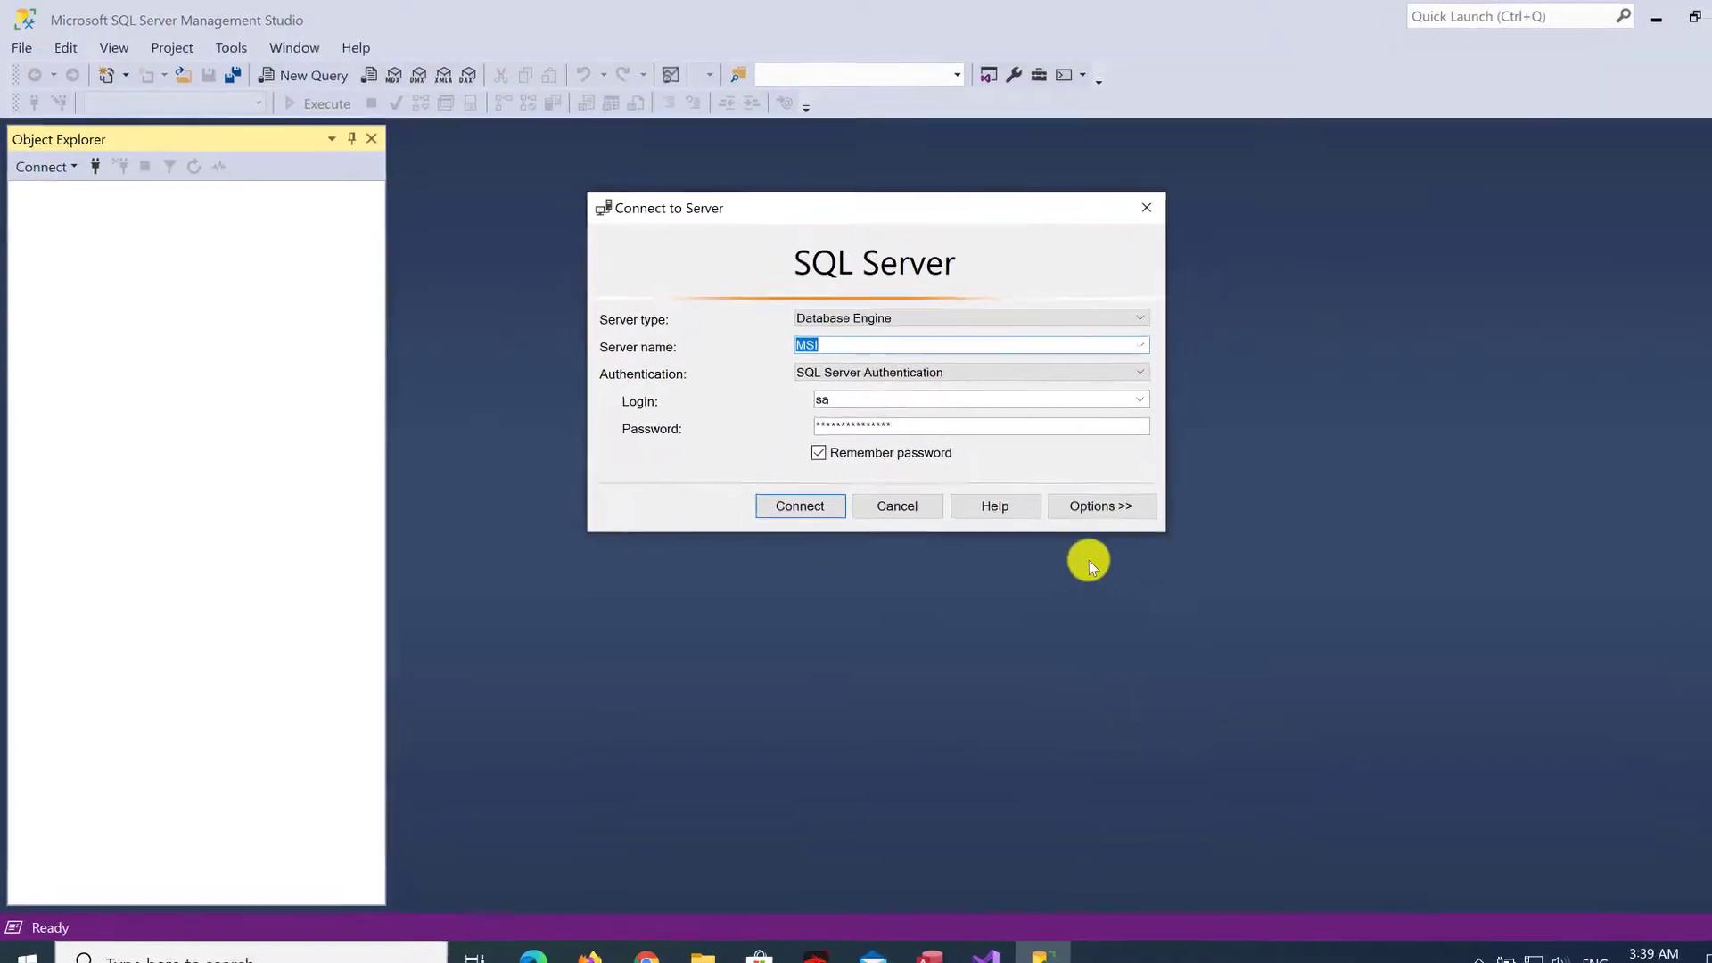
pyautogui.click(979, 374)
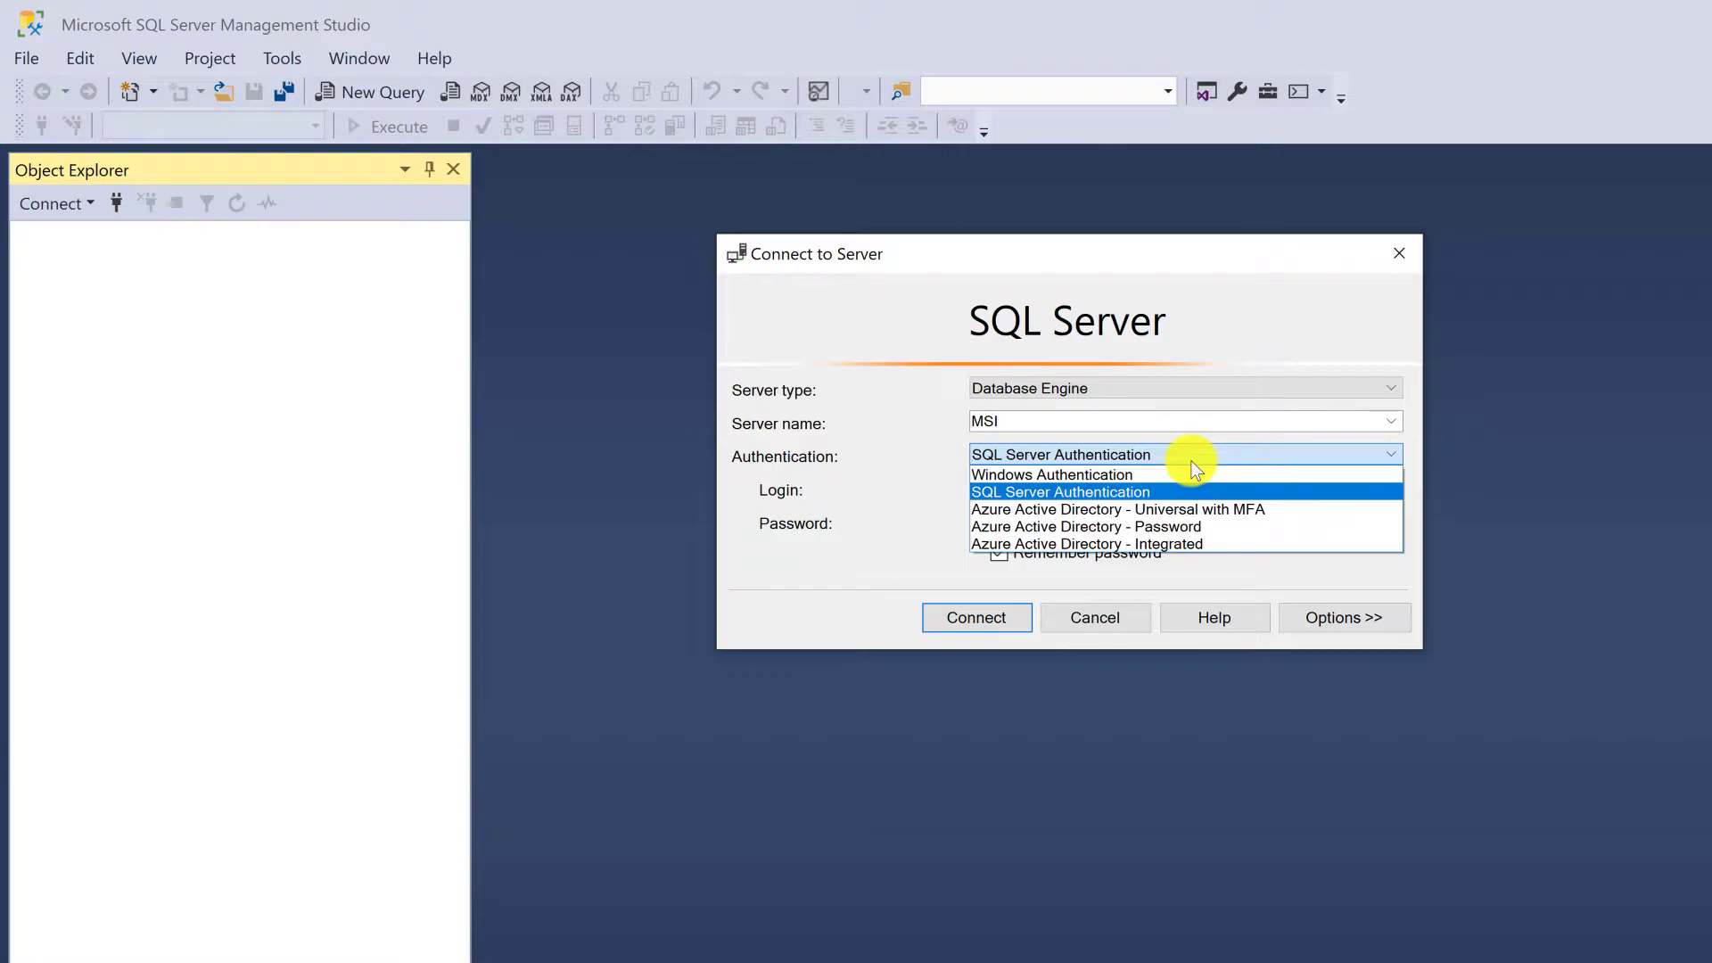
pyautogui.click(1193, 463)
pyautogui.doubleClick(1136, 491)
pyautogui.click(1034, 489)
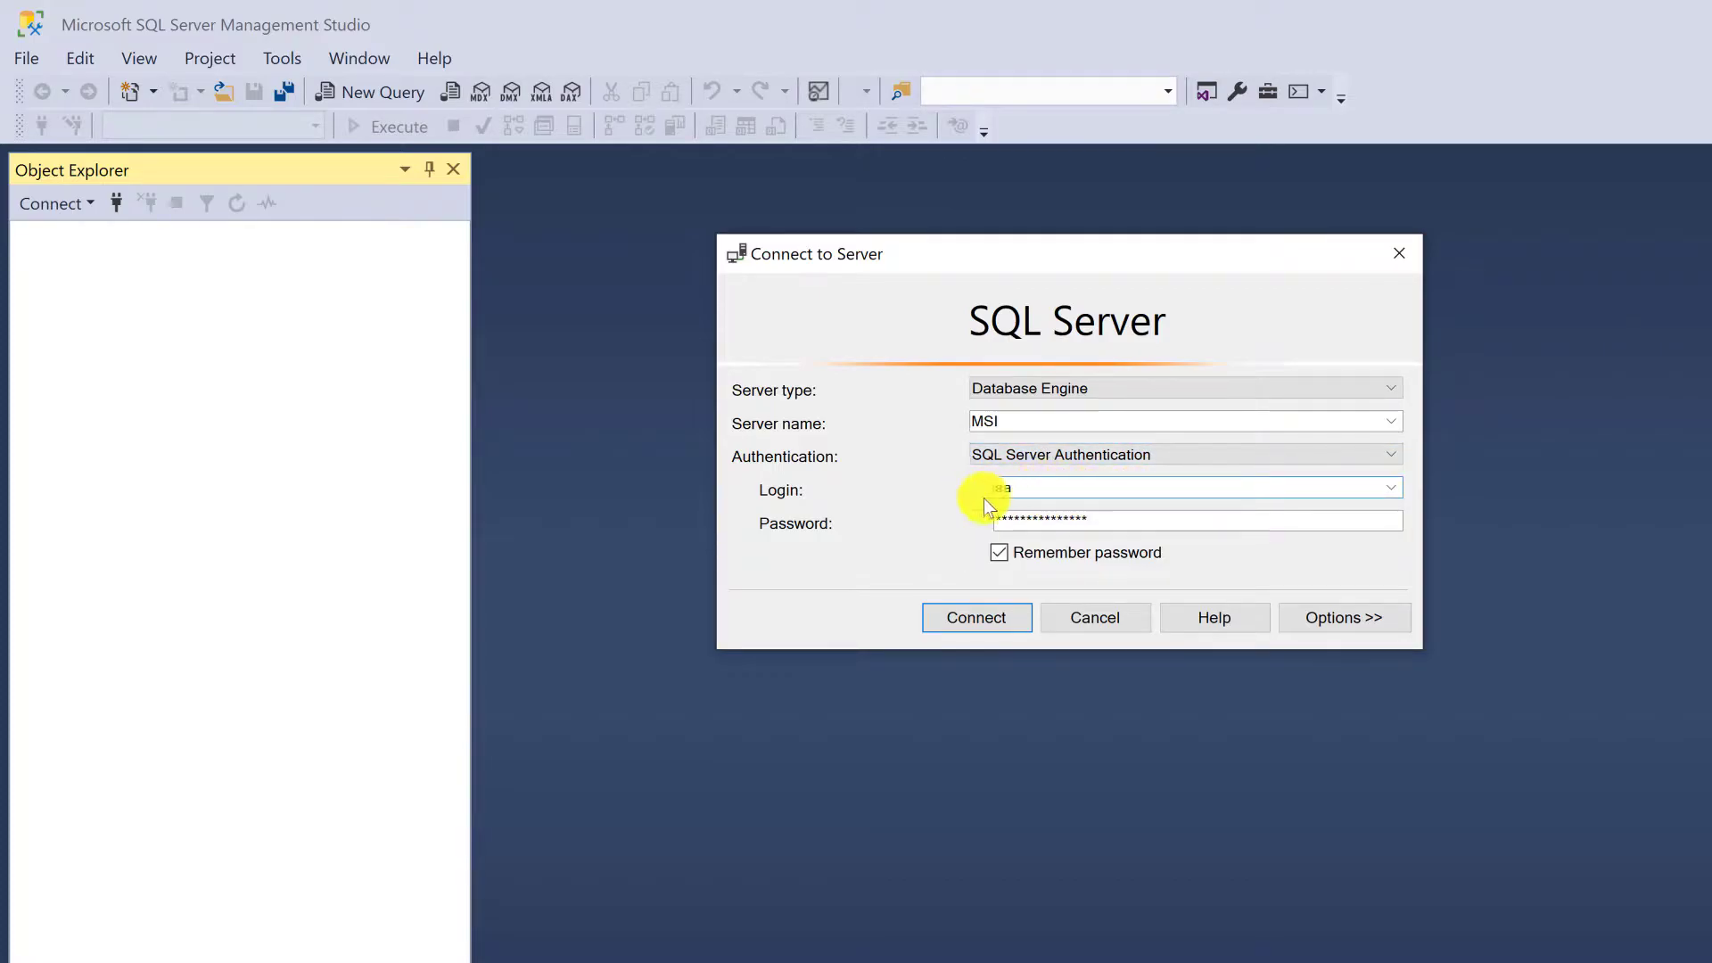
pyautogui.click(997, 622)
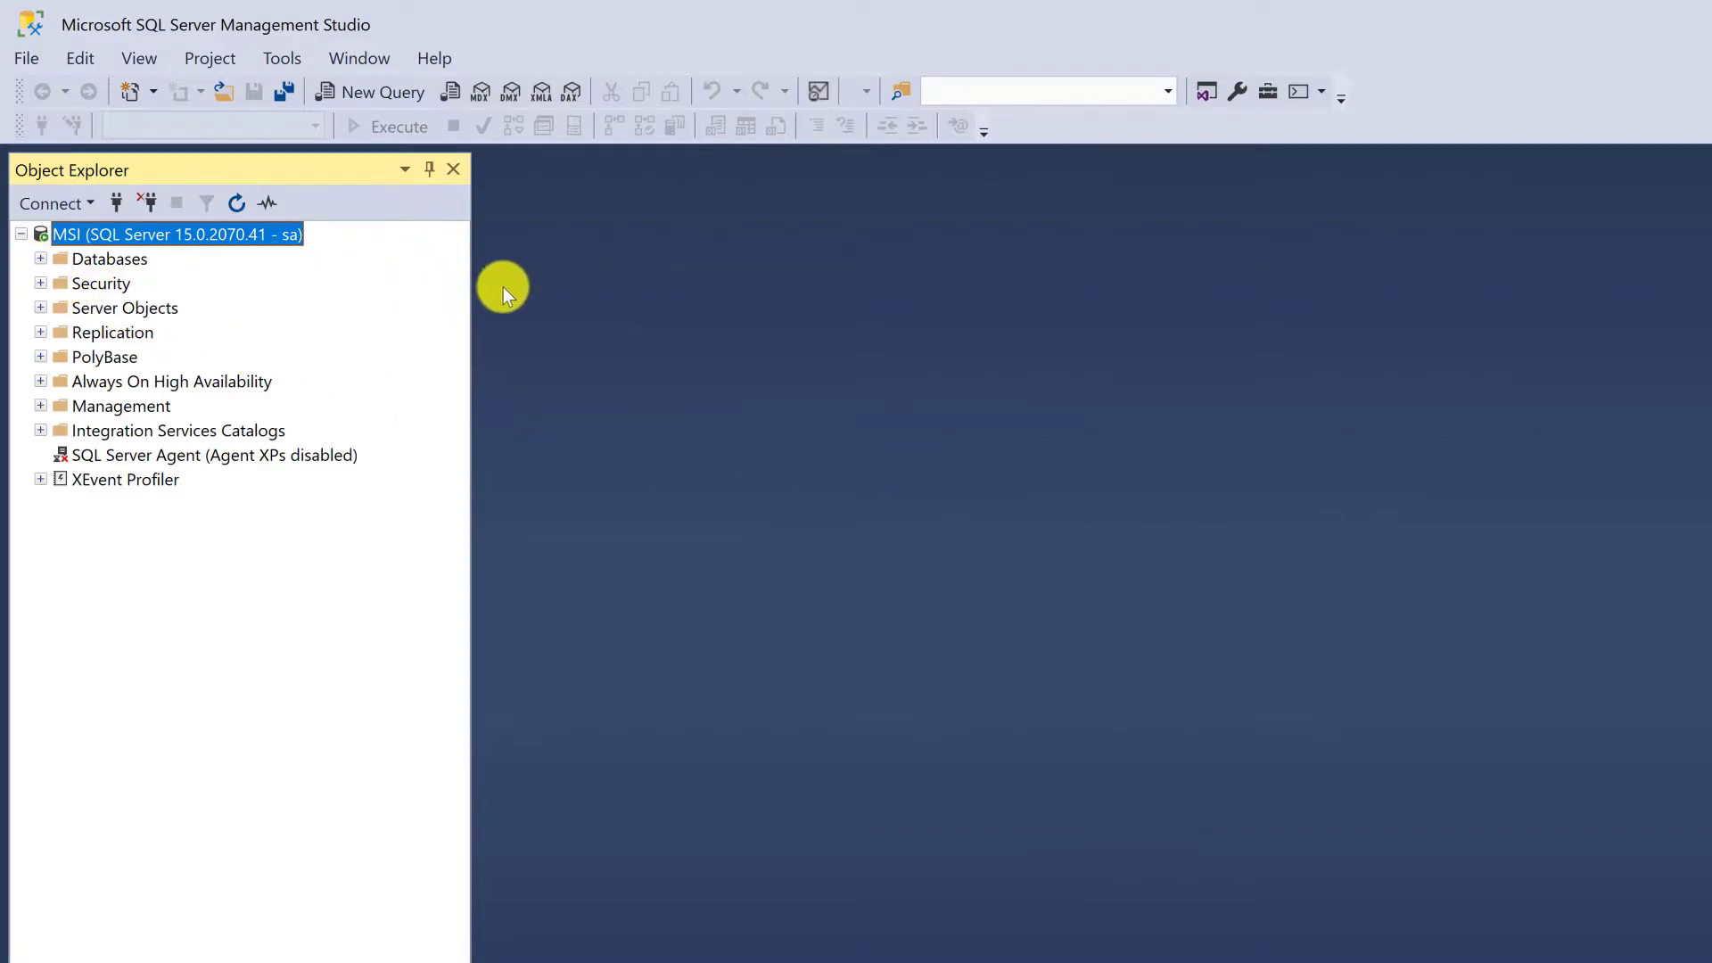
# Start a new database on the server and name it Employees
pyautogui.click(100, 264)
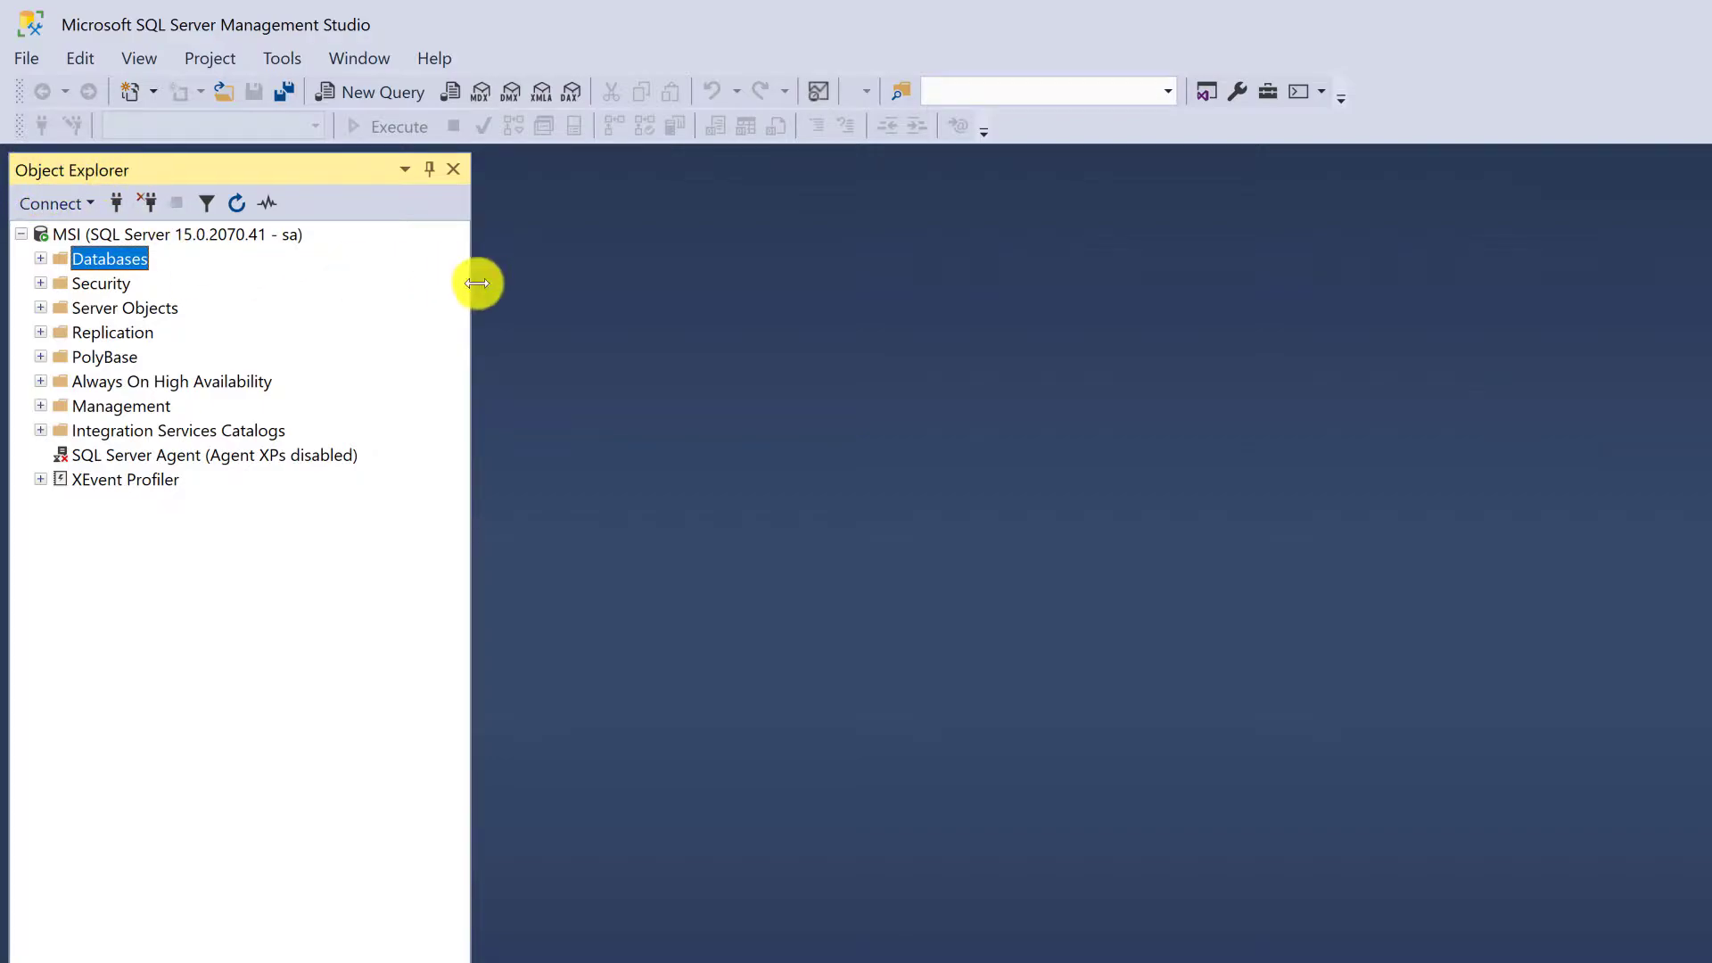
pyautogui.rightClick(132, 268)
pyautogui.click(326, 275)
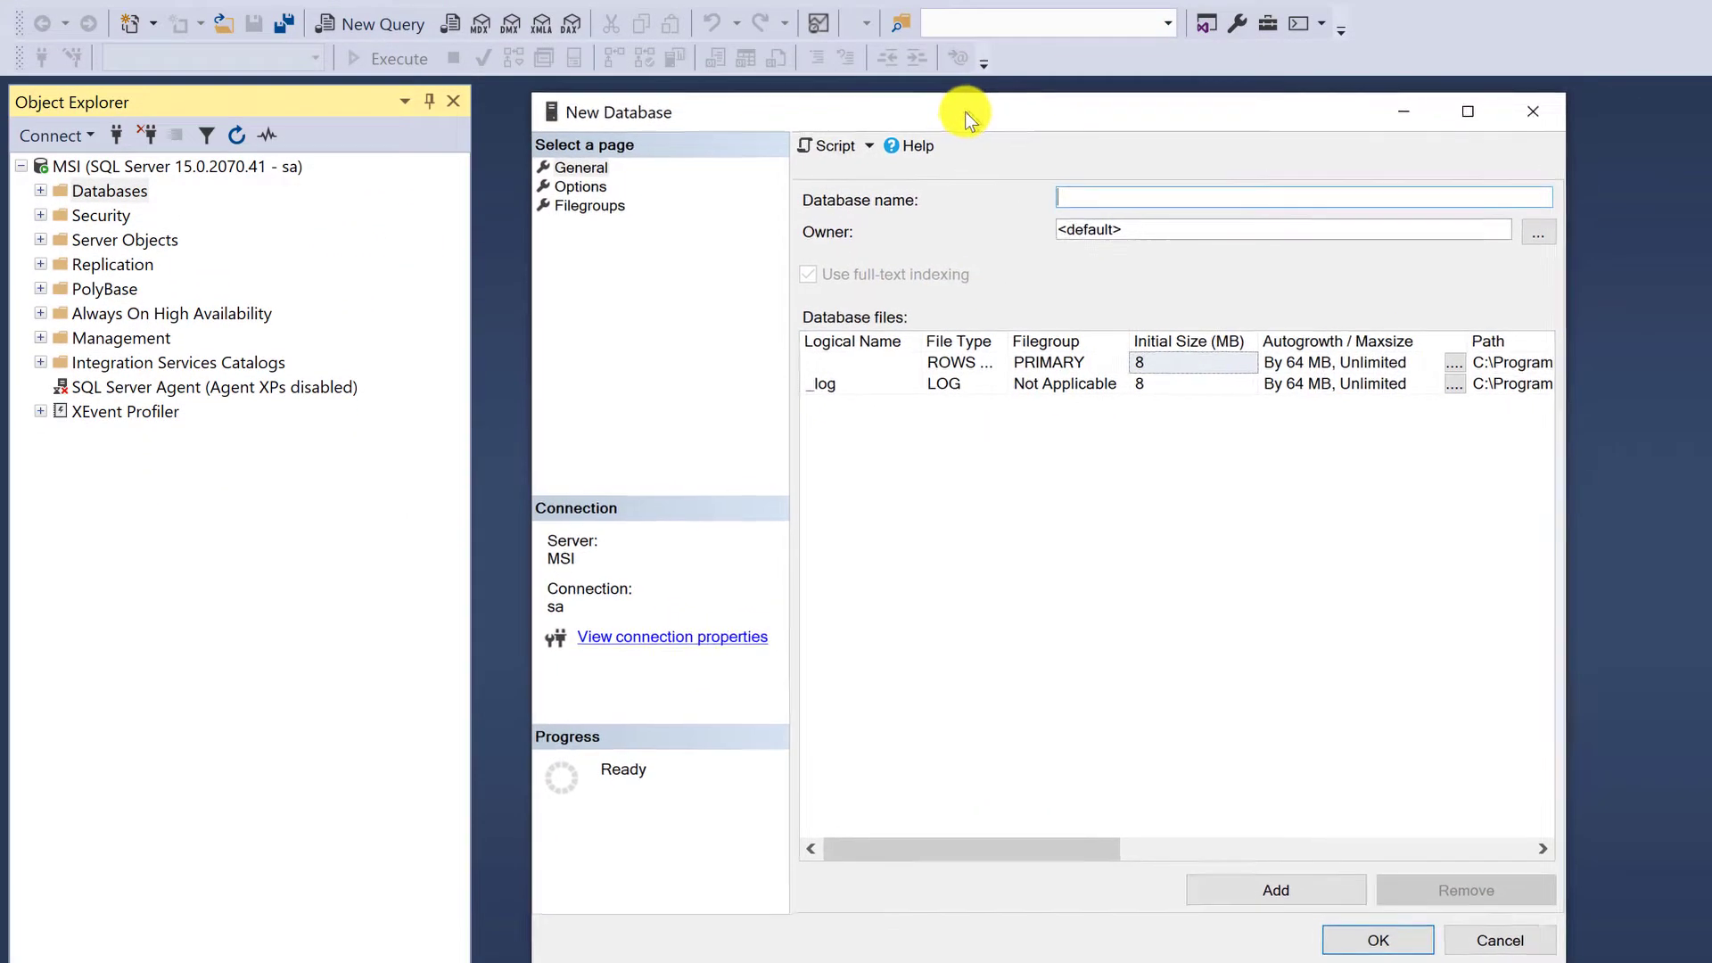
pyautogui.moveTo(965, 110); pyautogui.dragTo(924, 103)
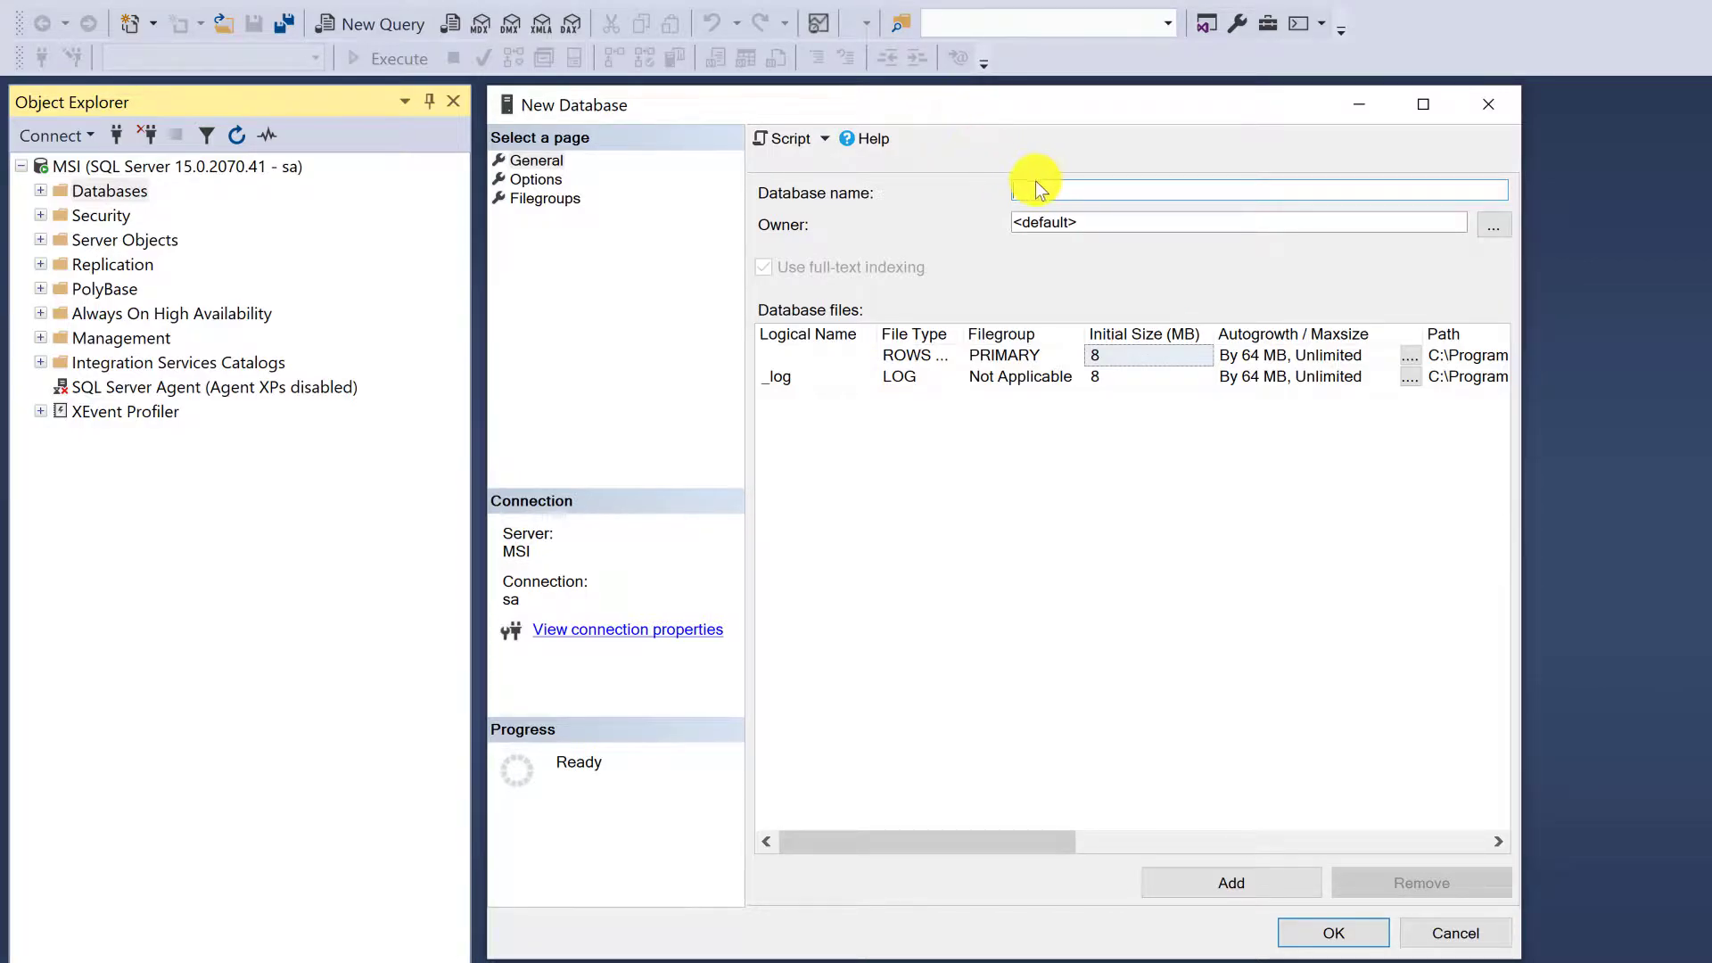
pyautogui.write('Employees')
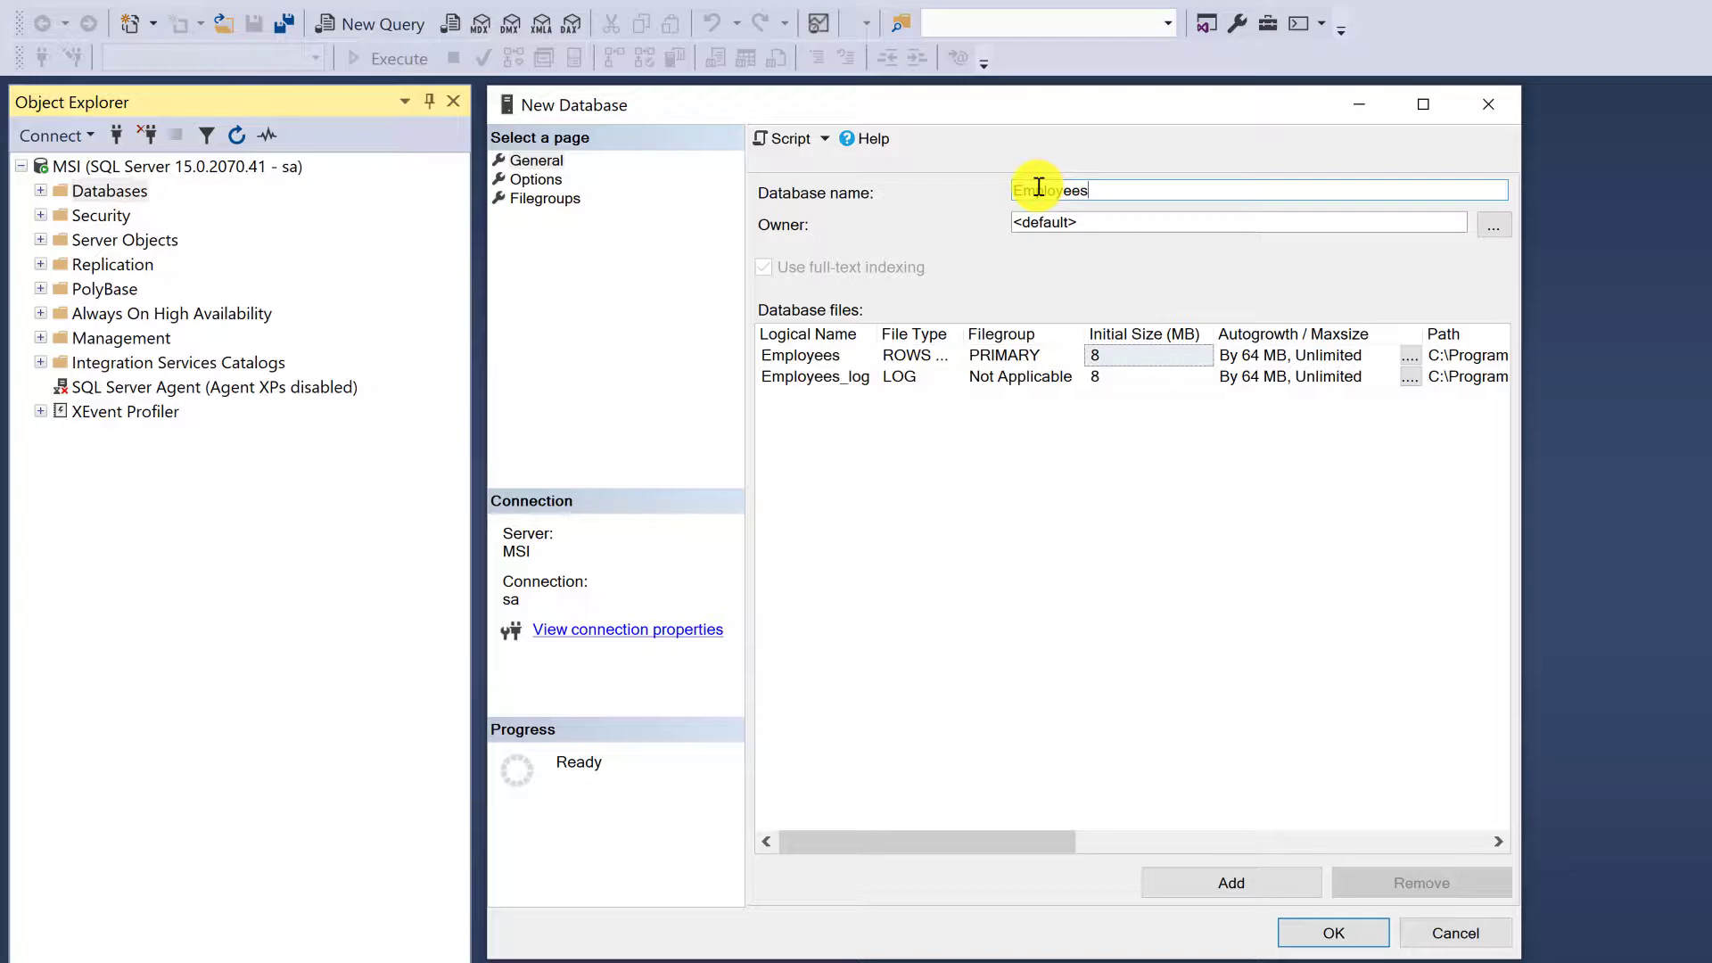
# Examine the collations available for the new database, including the Thai ones, without choosing one
pyautogui.click(536, 179)
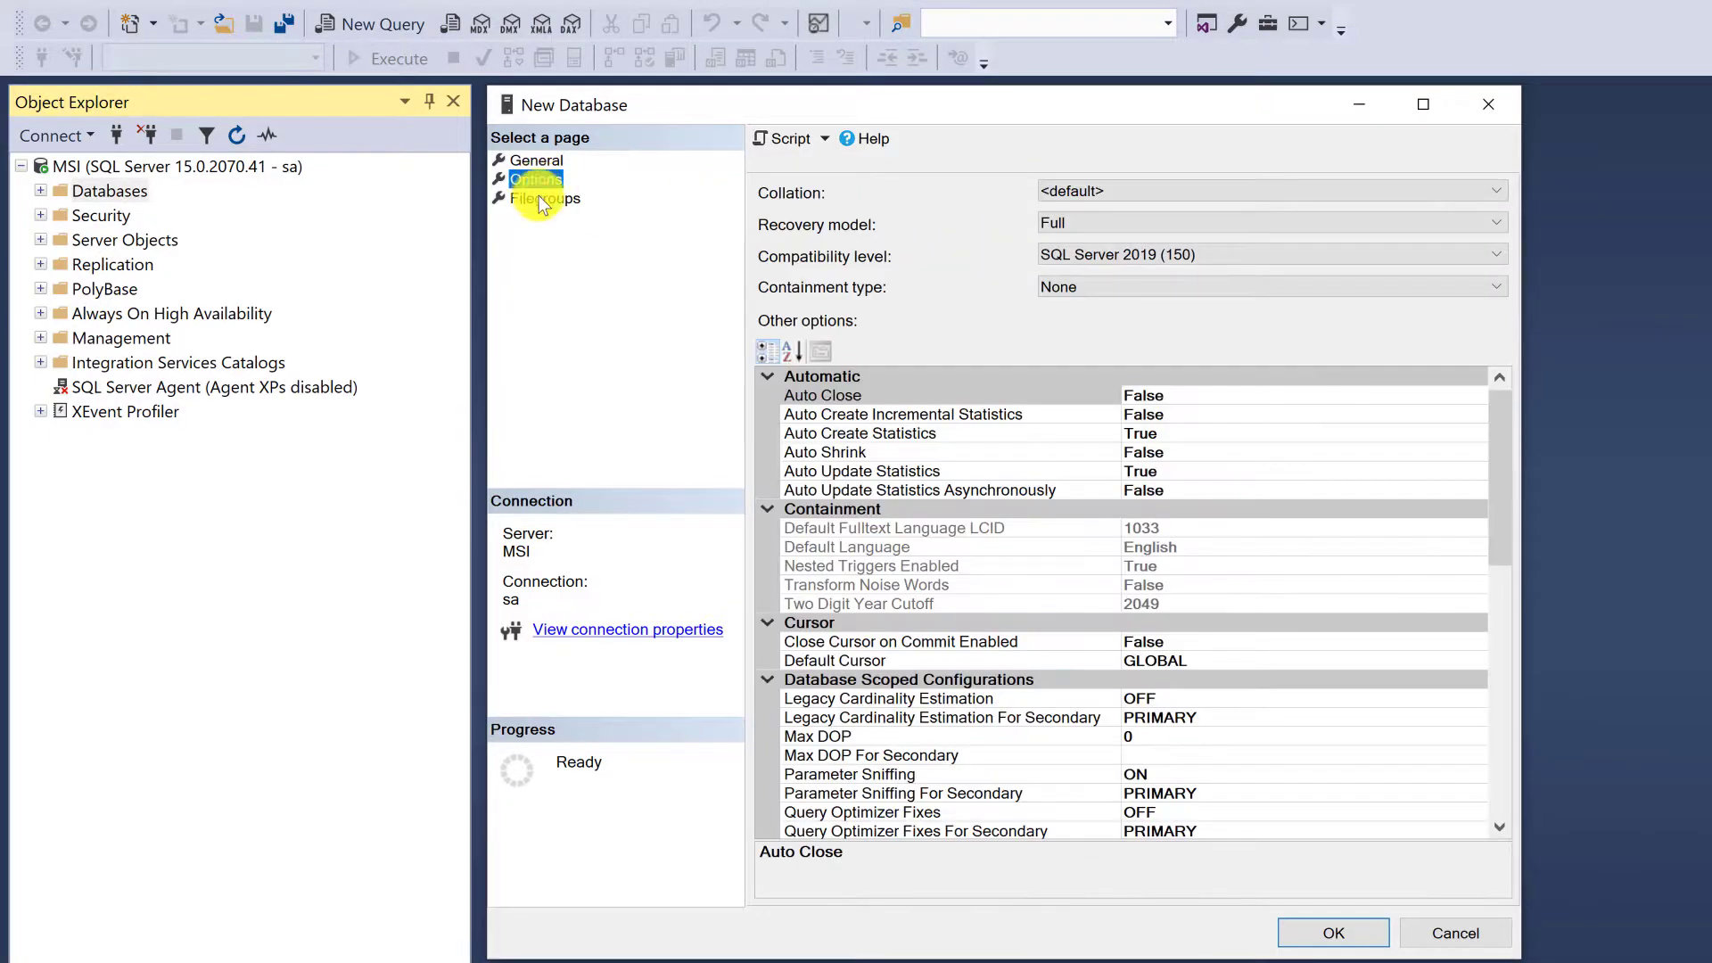
pyautogui.click(1147, 187)
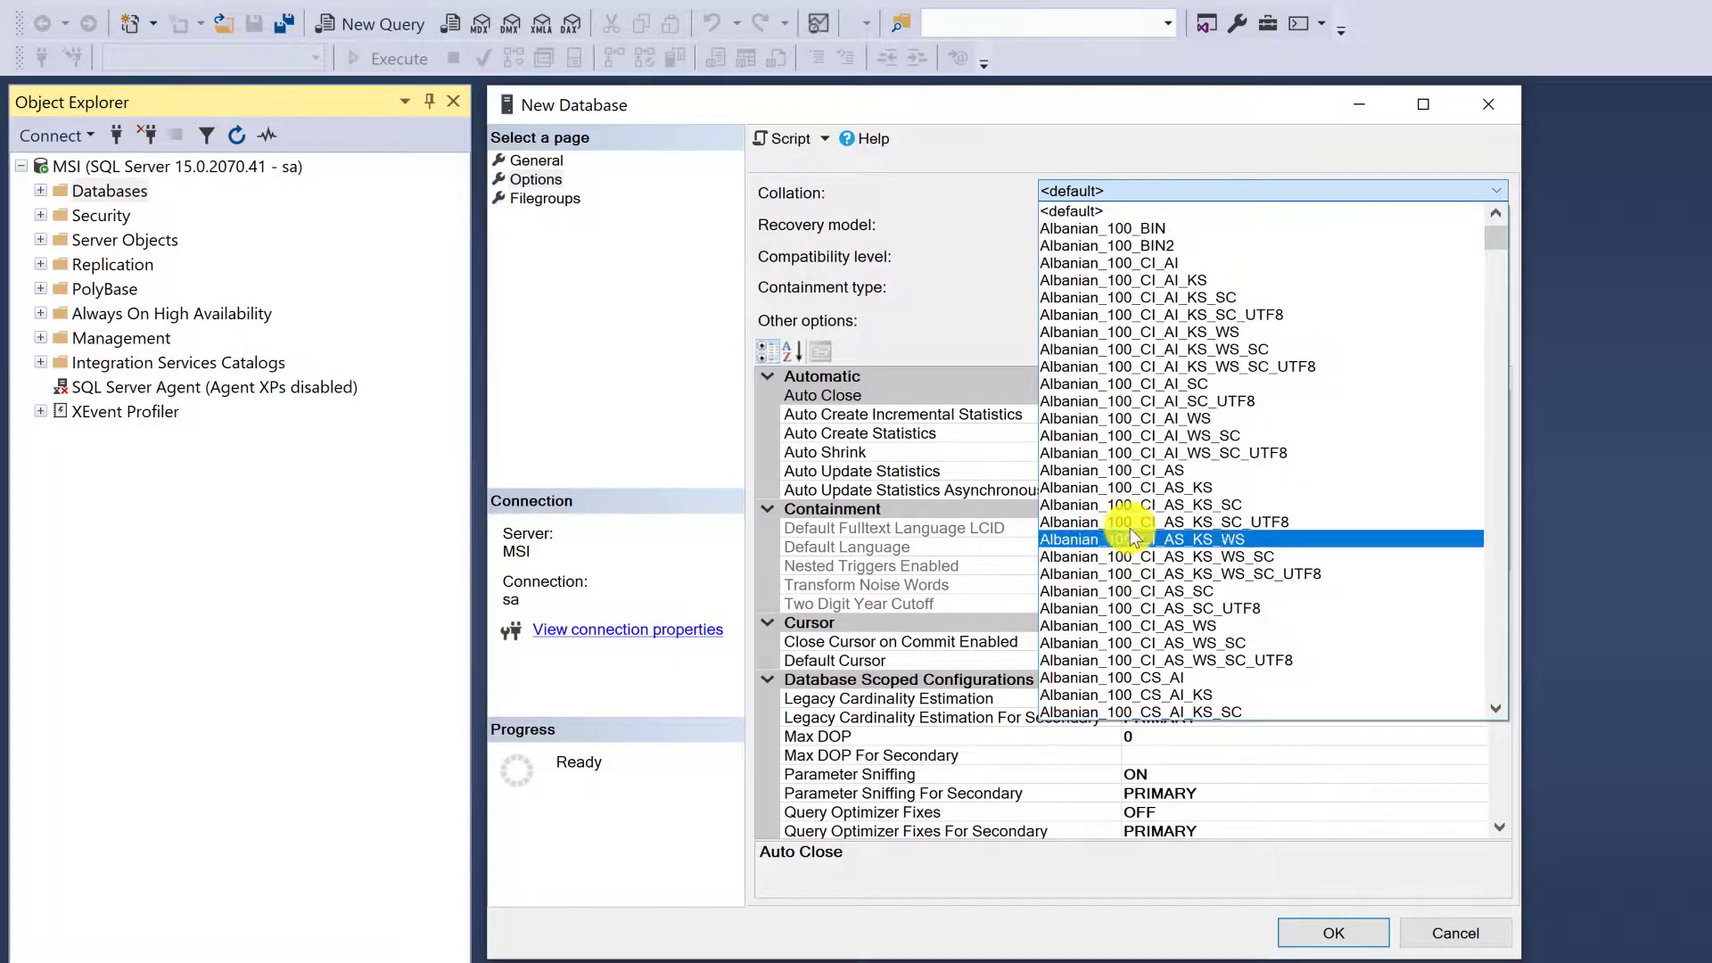
pyautogui.moveTo(1498, 234); pyautogui.dragTo(1492, 608)
pyautogui.scroll(-1, 1281, 508)
pyautogui.moveTo(1498, 608); pyautogui.dragTo(1502, 625)
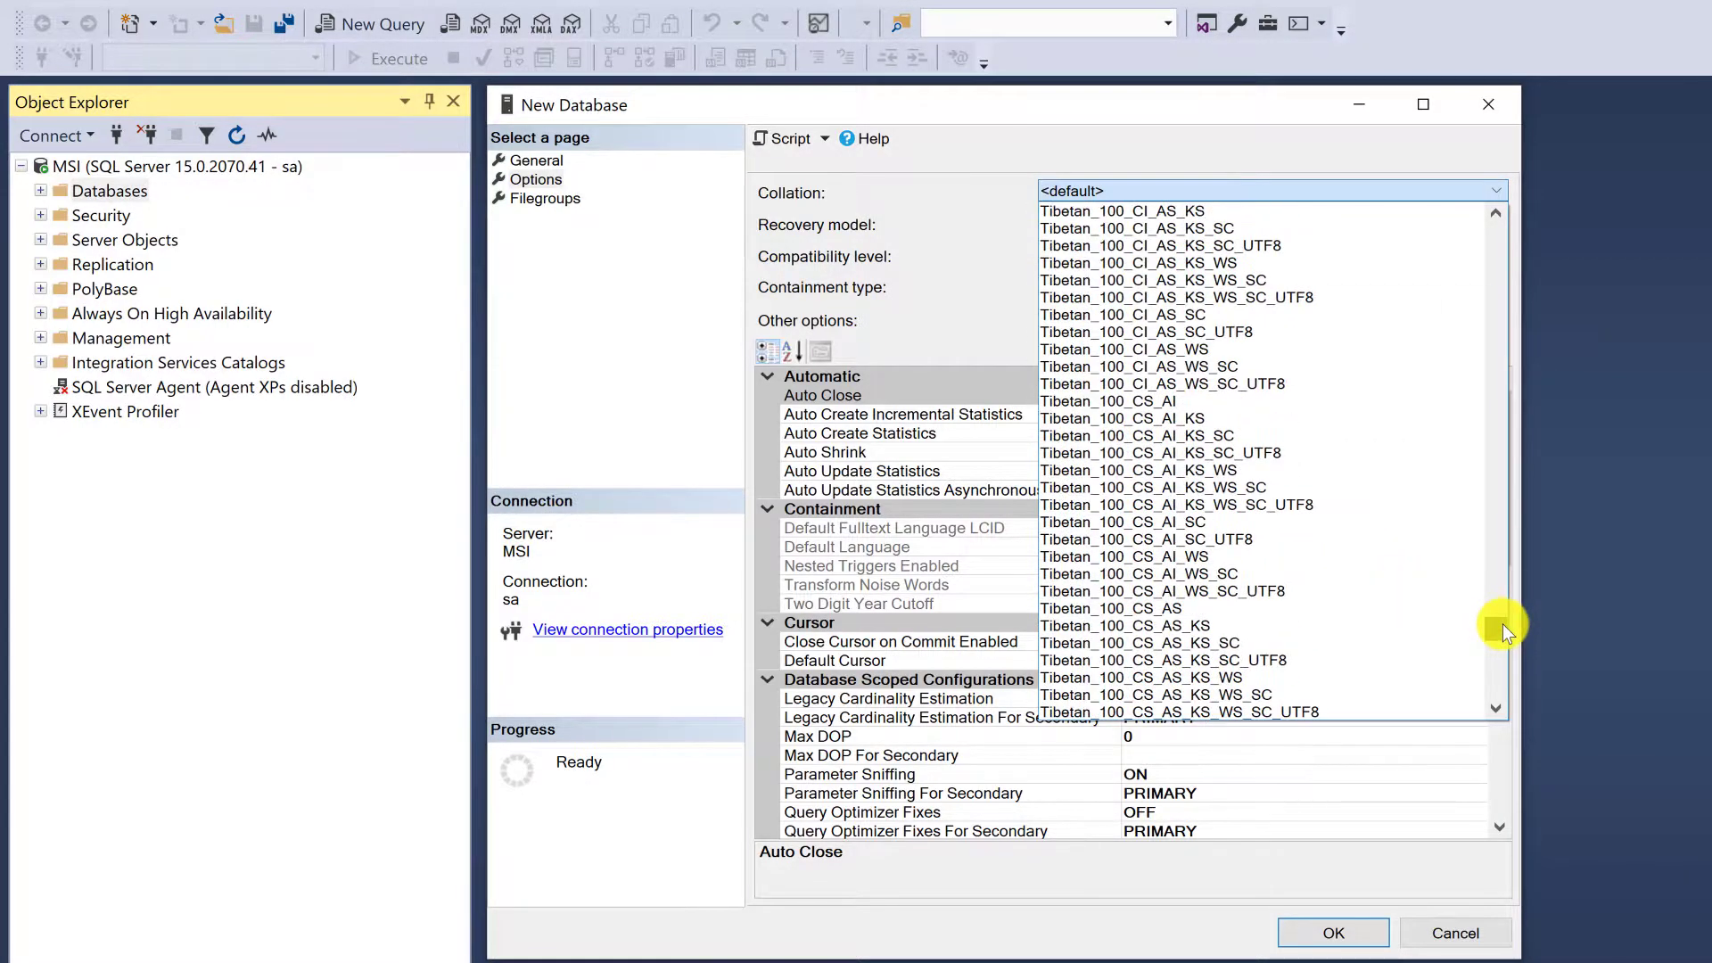
pyautogui.scroll(1, 1278, 464)
pyautogui.scroll(9, 1277, 455)
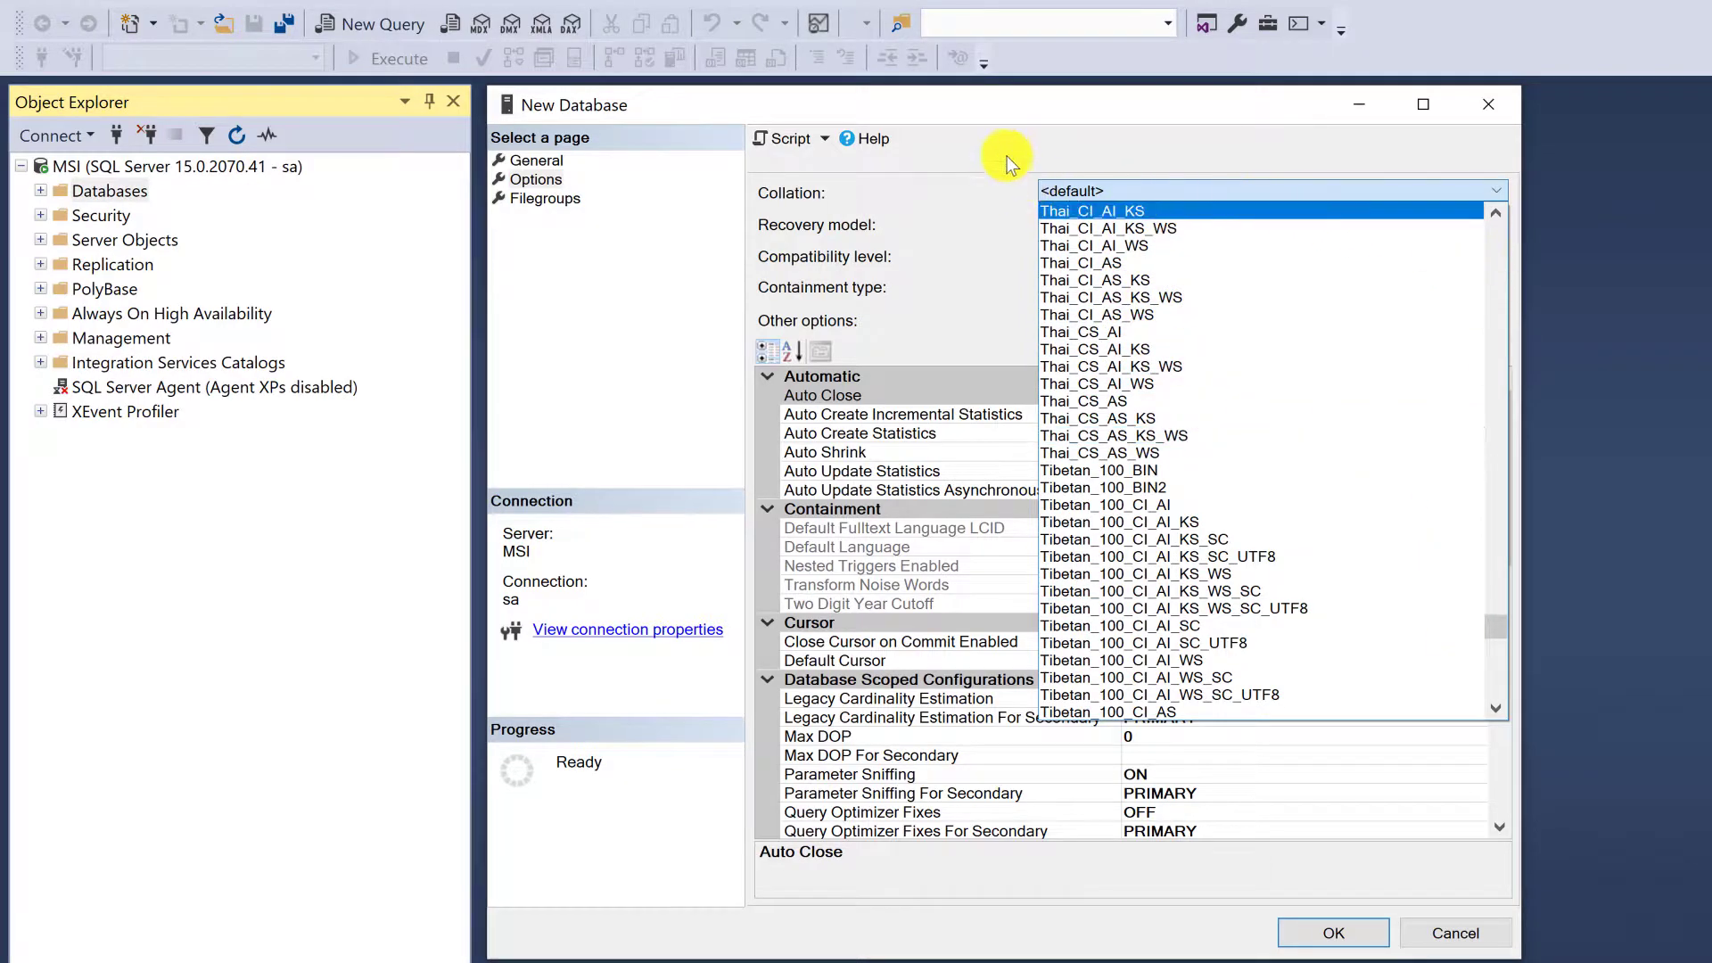
pyautogui.click(1079, 109)
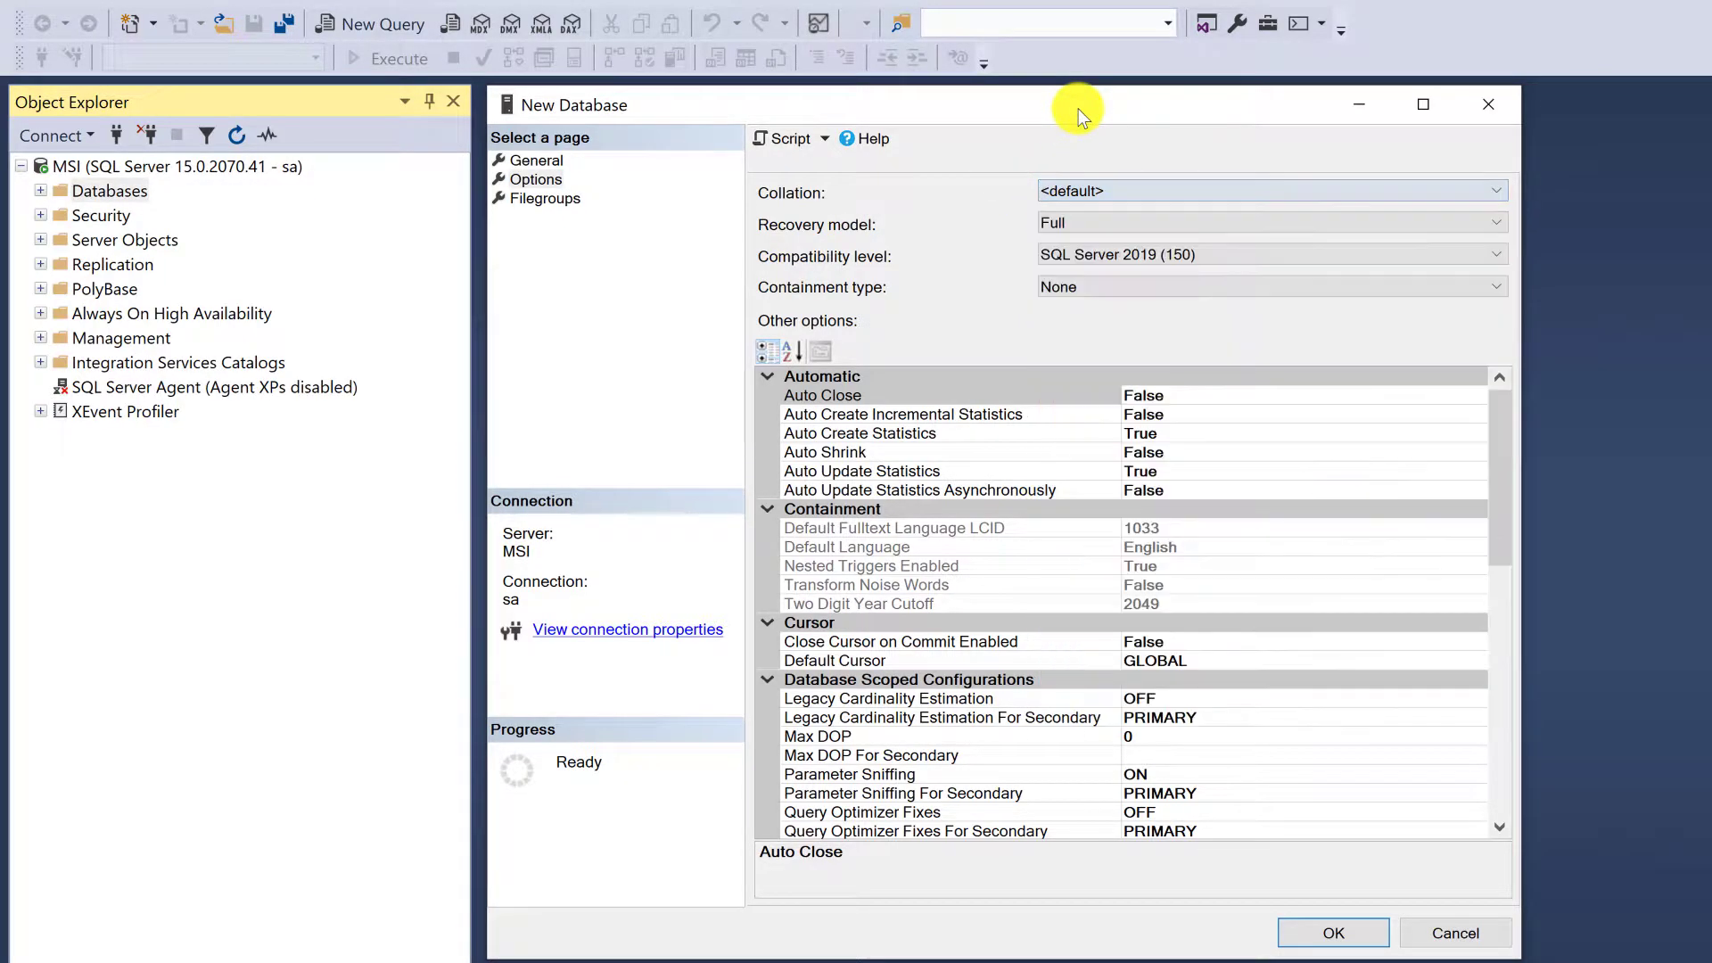
# Return to the general settings and create the Employees database with the default owner and file settings
pyautogui.click(533, 160)
pyautogui.click(1150, 188)
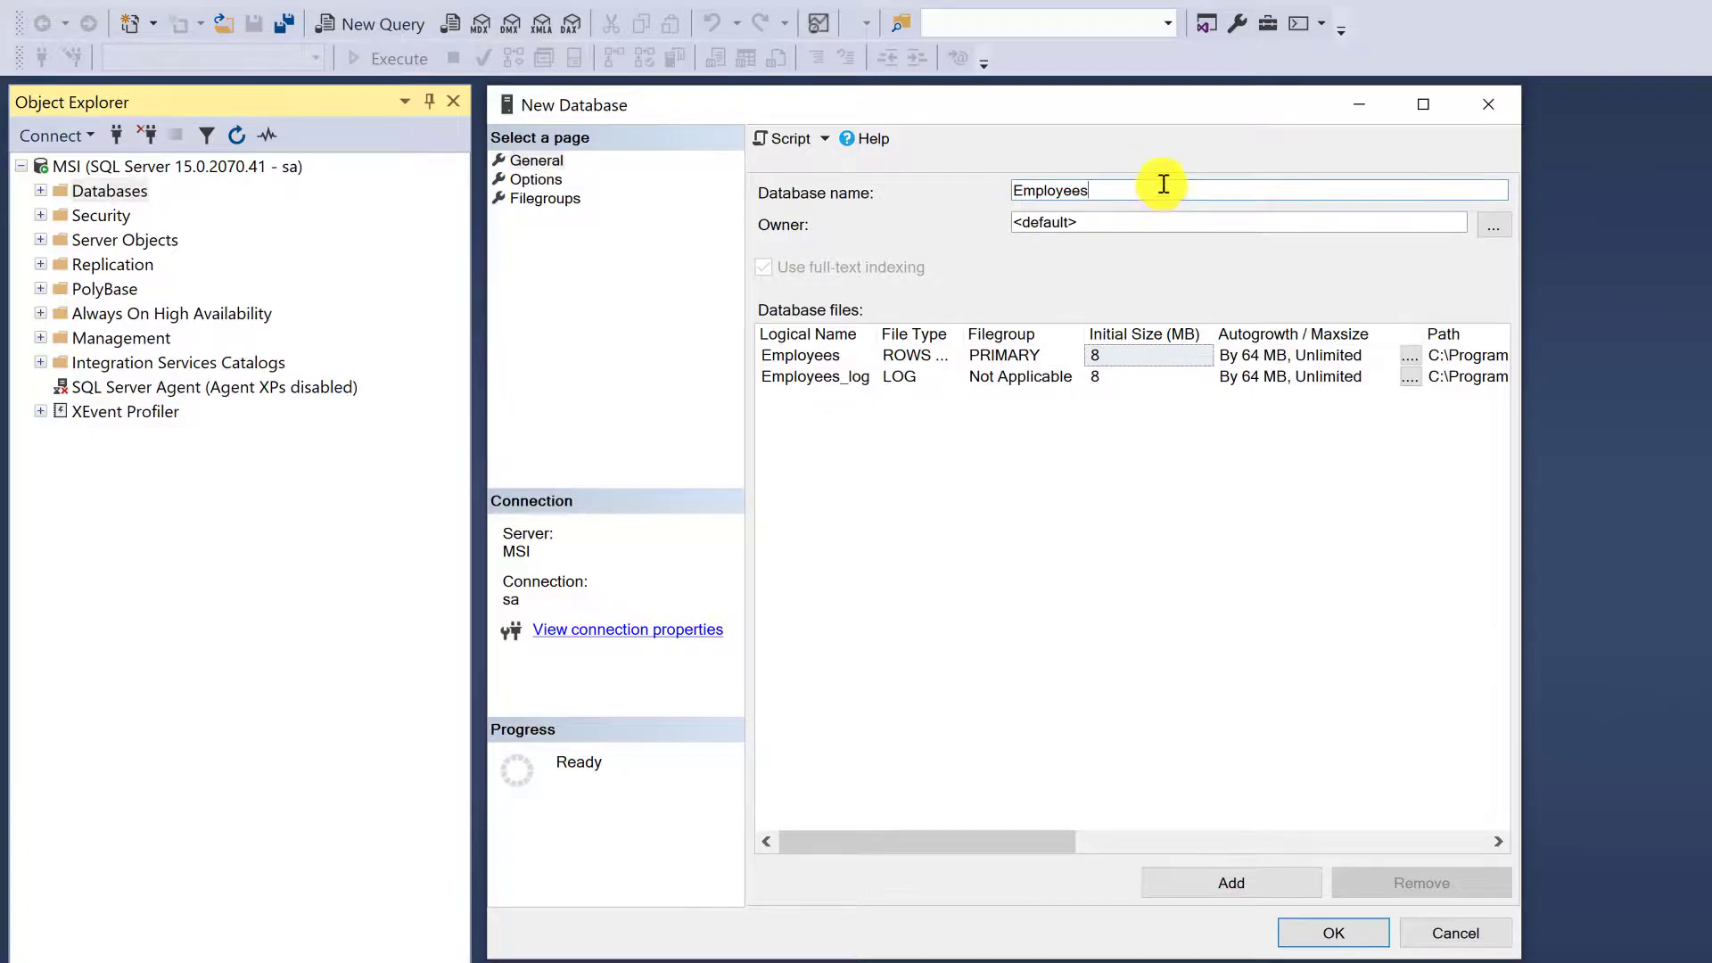
pyautogui.click(1326, 930)
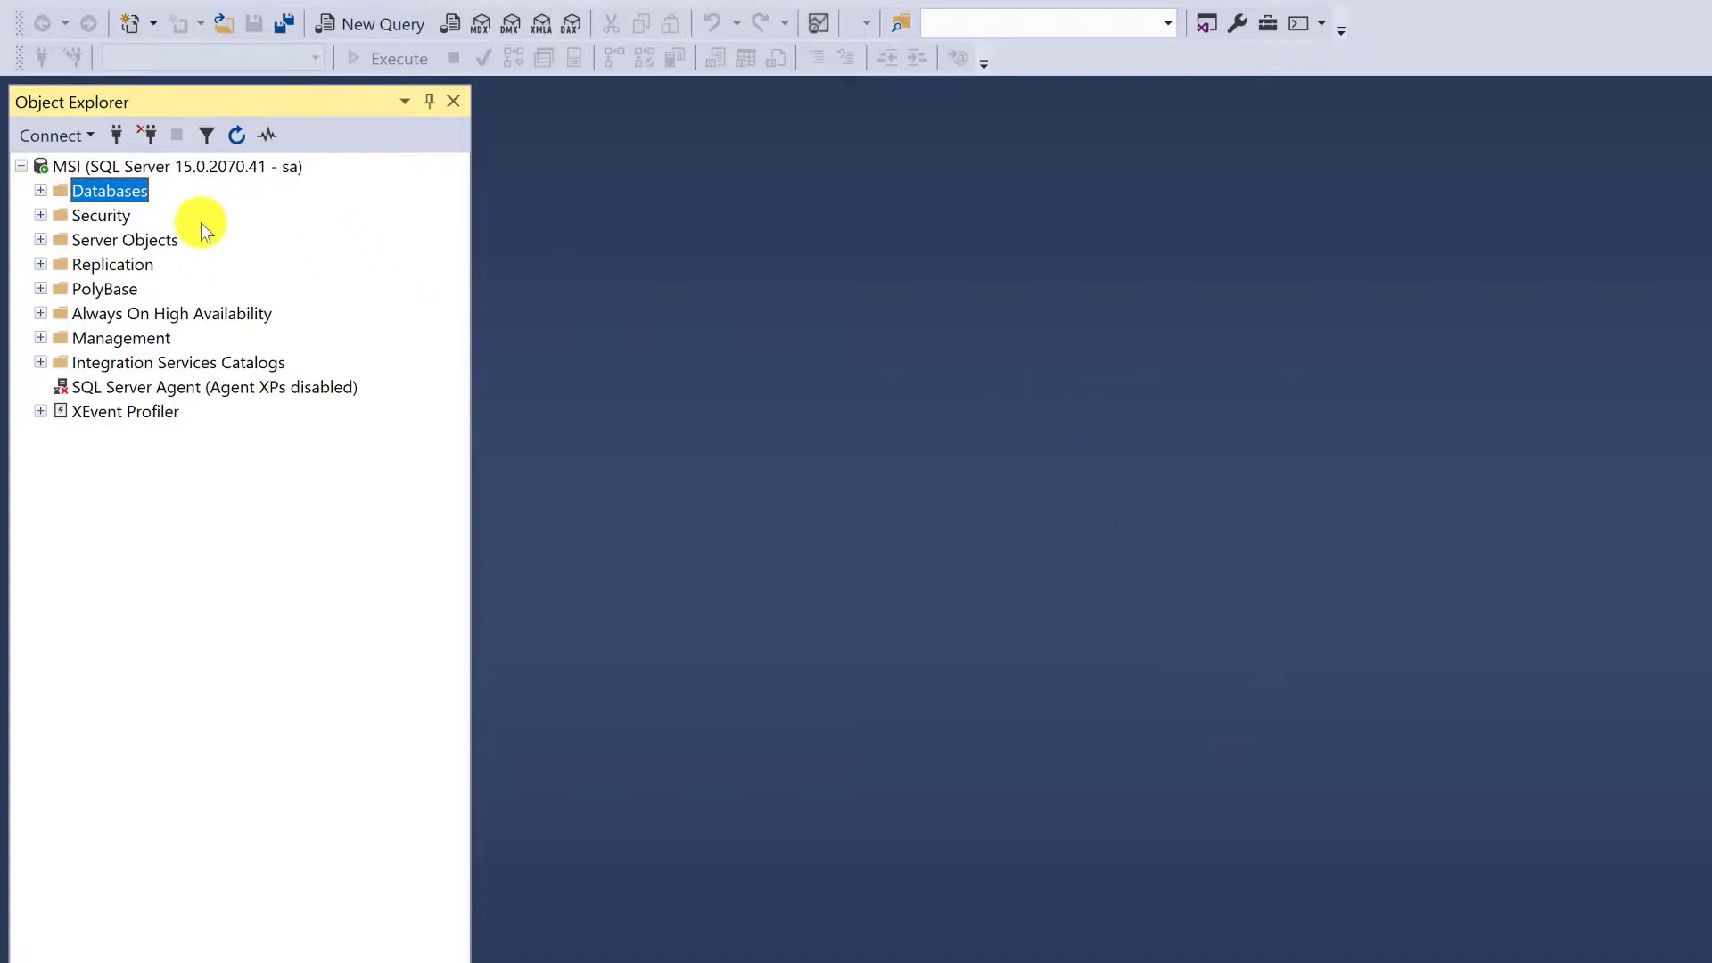
# Refresh the server's list of databases and expand it down to the contents of the Employees database
pyautogui.rightClick(126, 190)
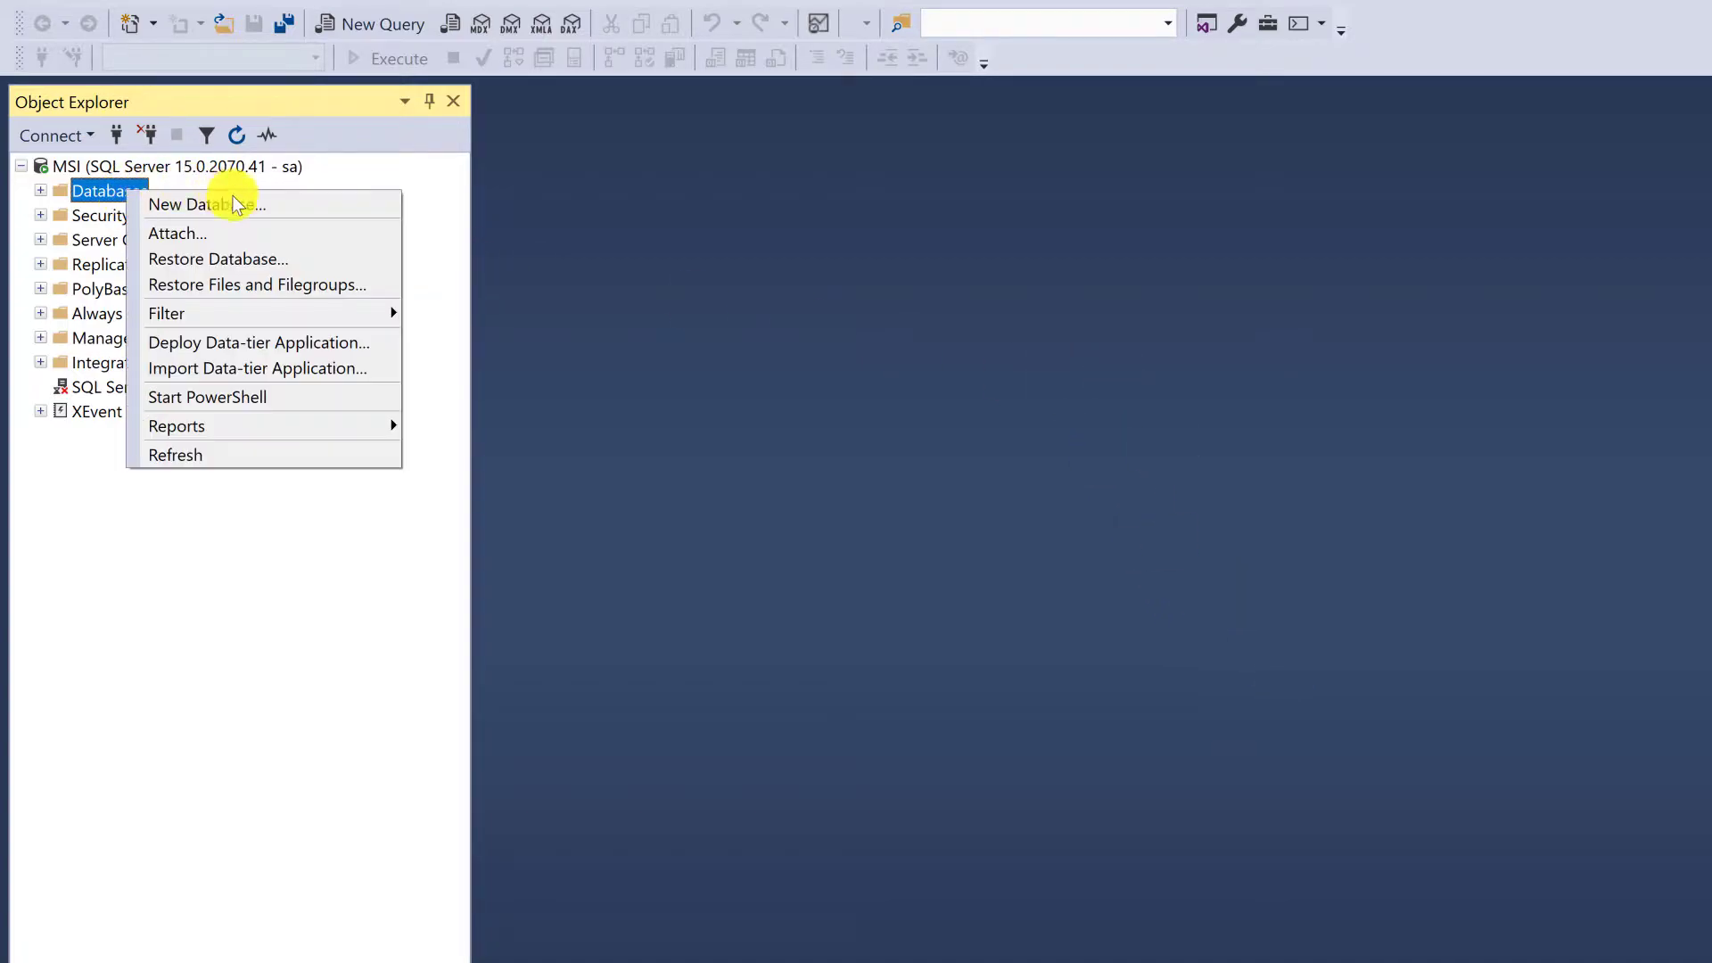
pyautogui.click(295, 451)
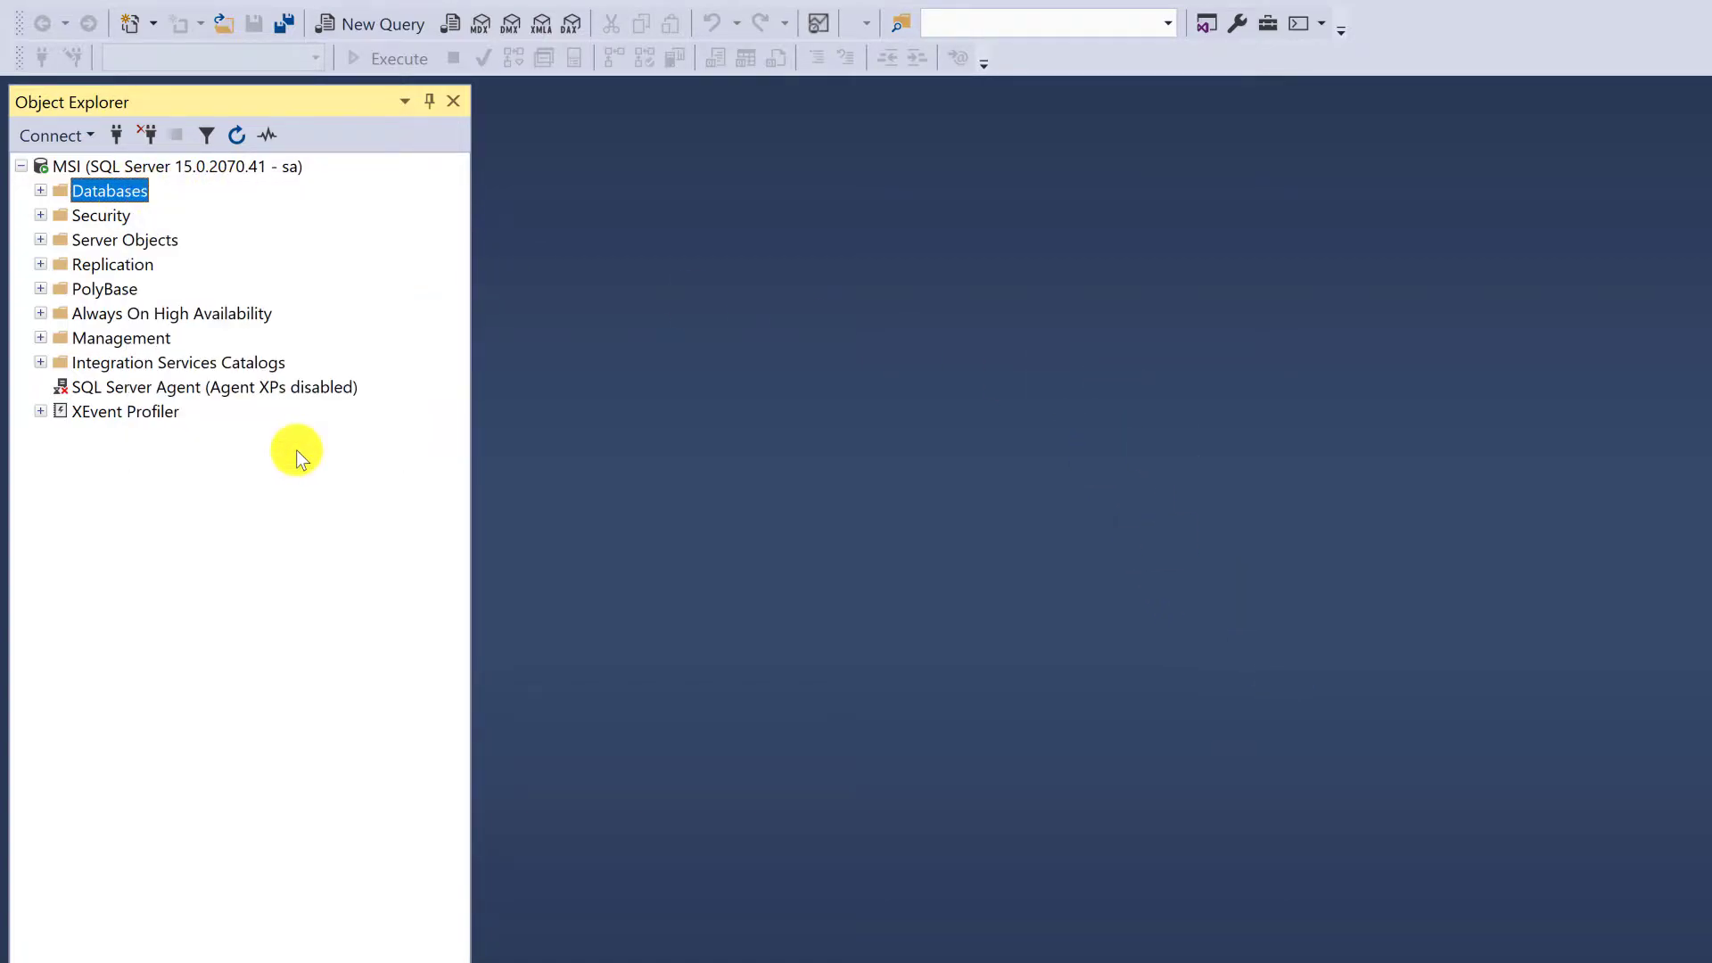
pyautogui.click(41, 190)
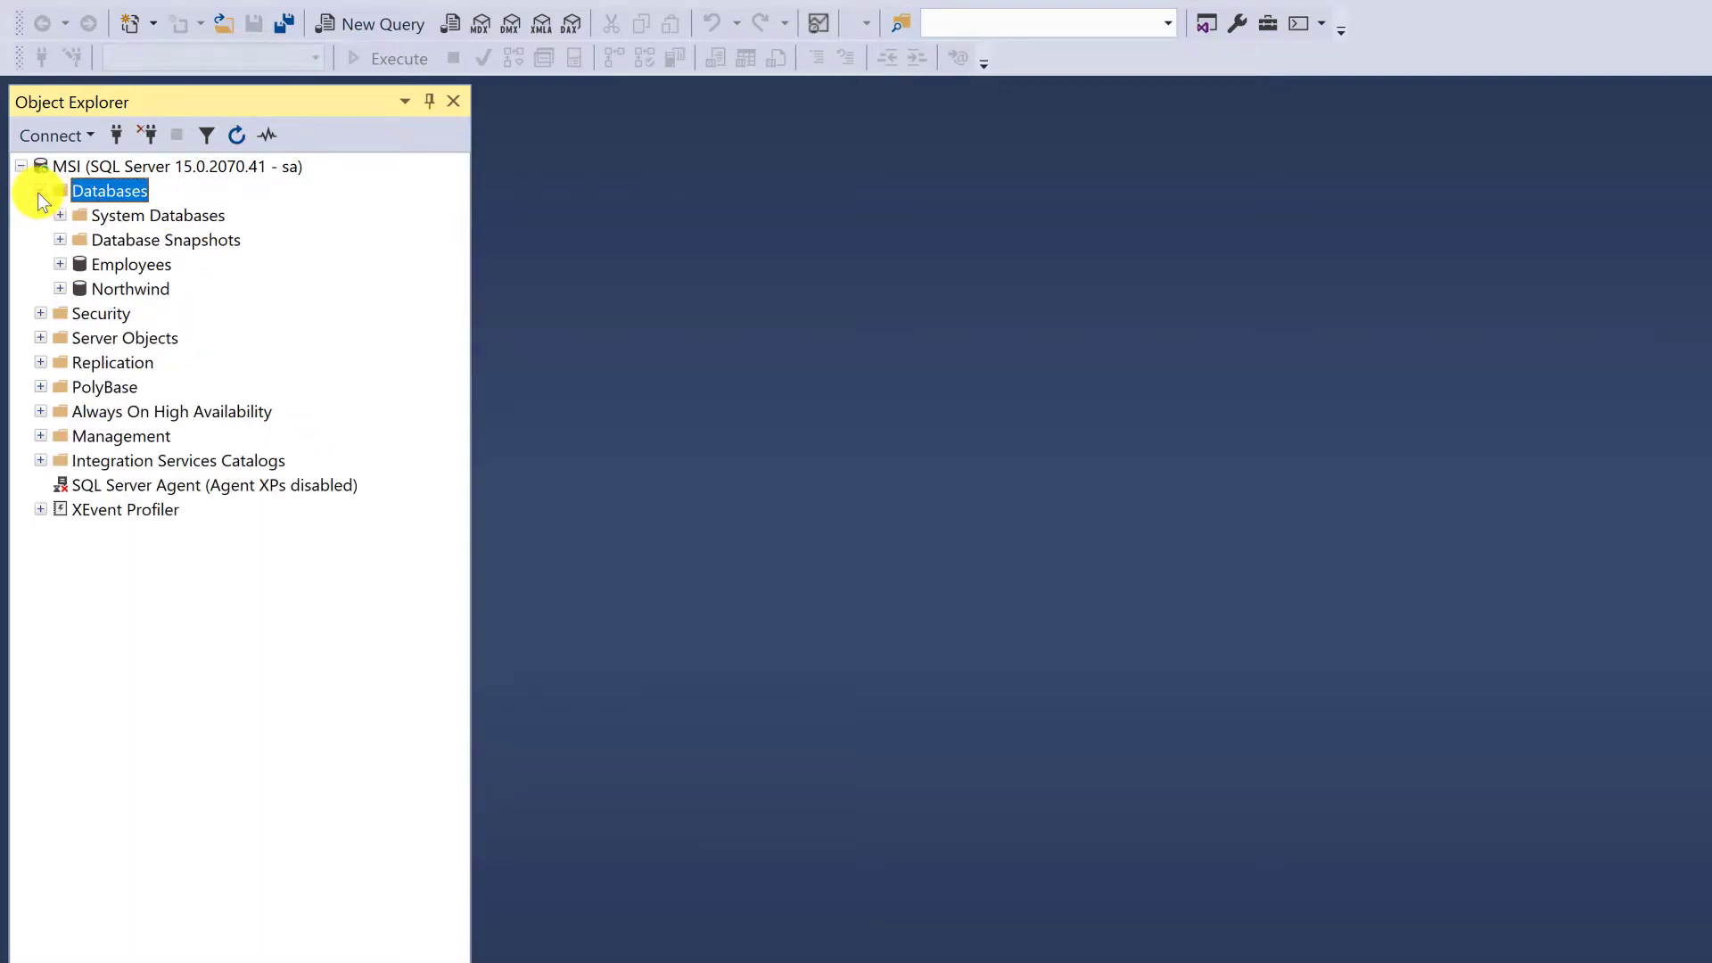
pyautogui.click(127, 265)
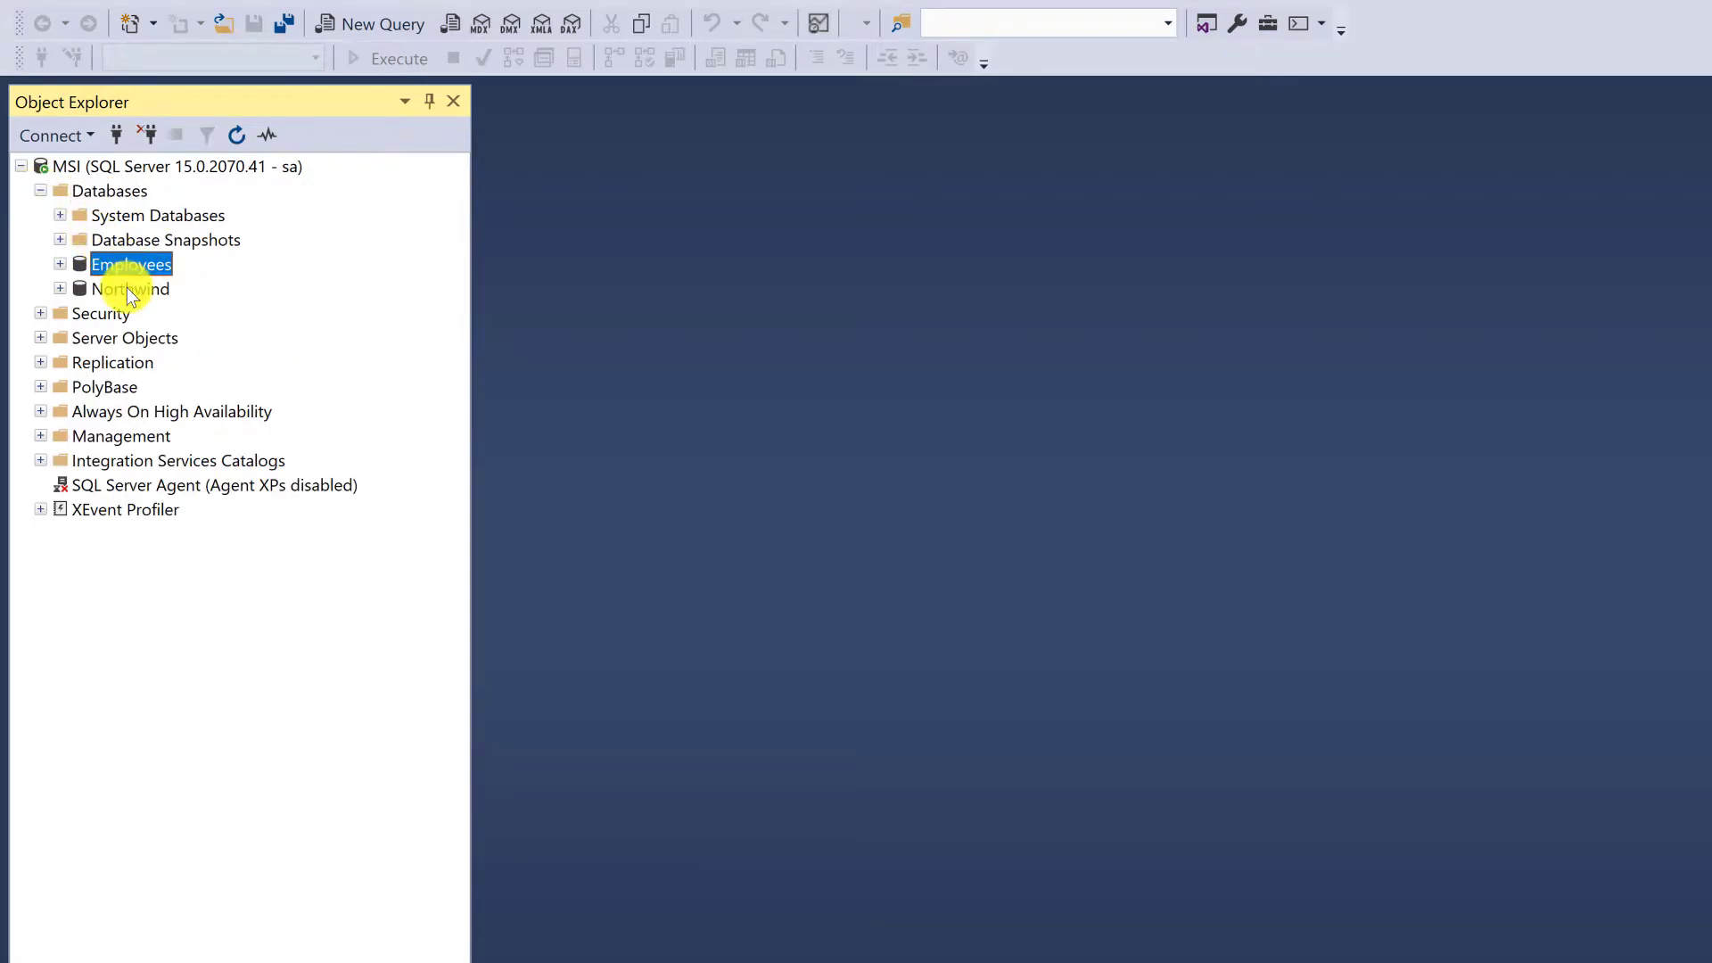
pyautogui.click(59, 264)
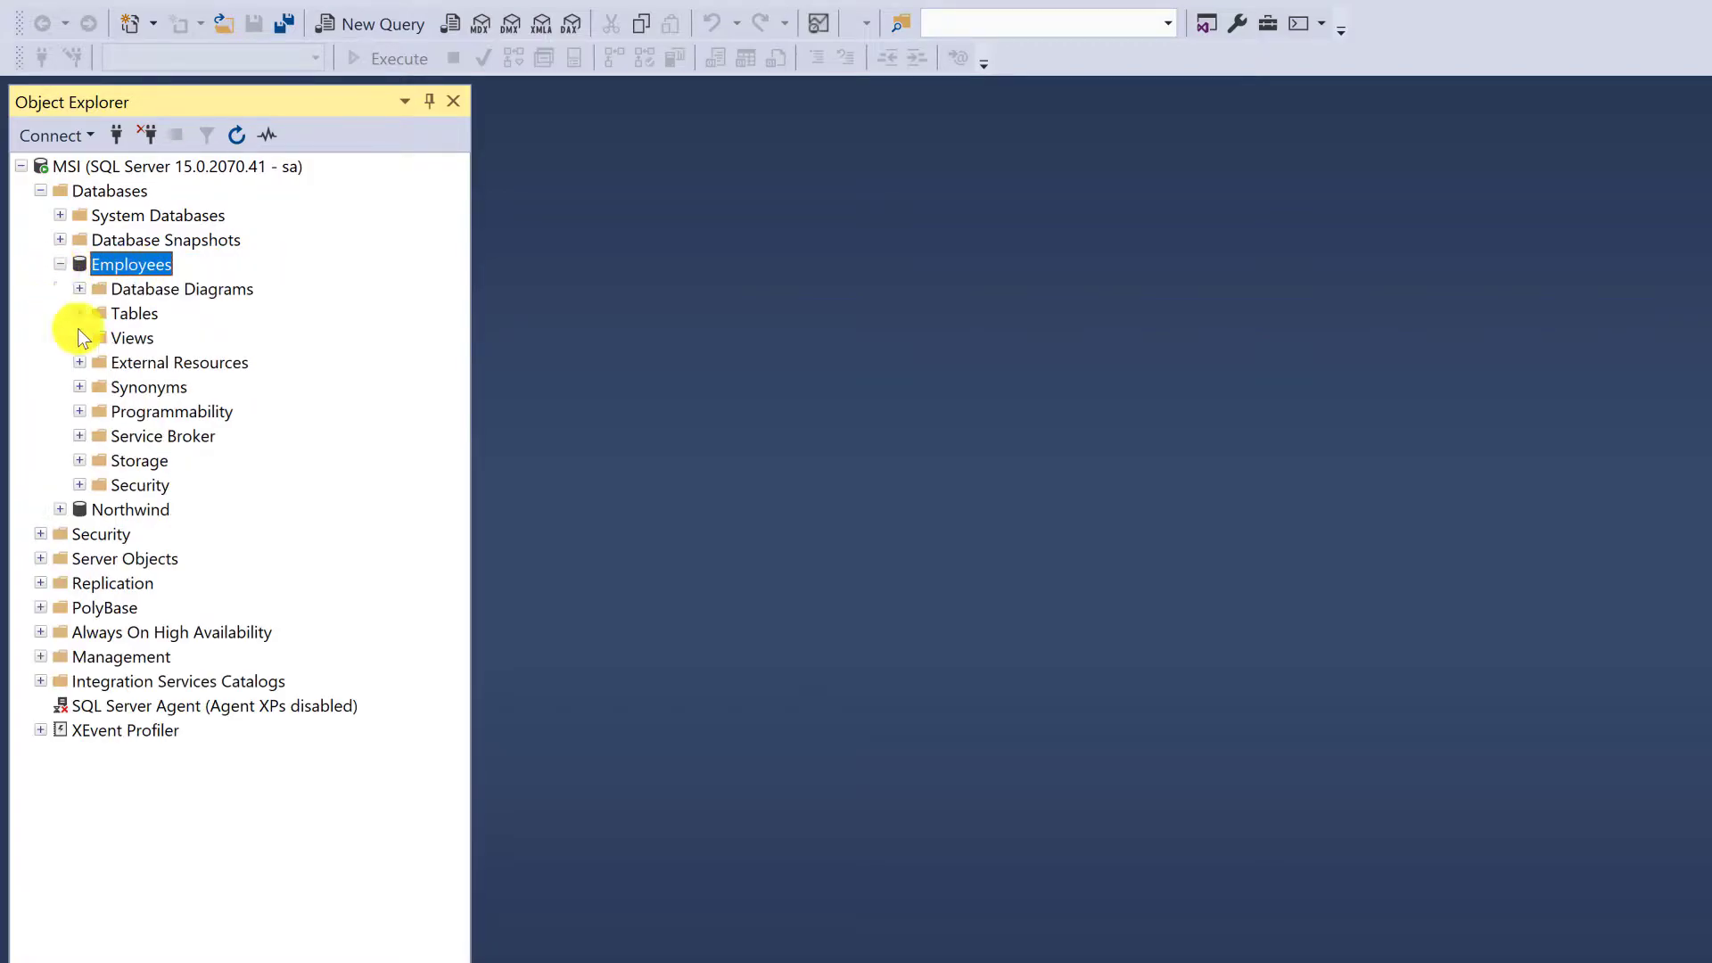
# Rename the Employees database to EmployeeDatabase and refresh it
pyautogui.rightClick(157, 265)
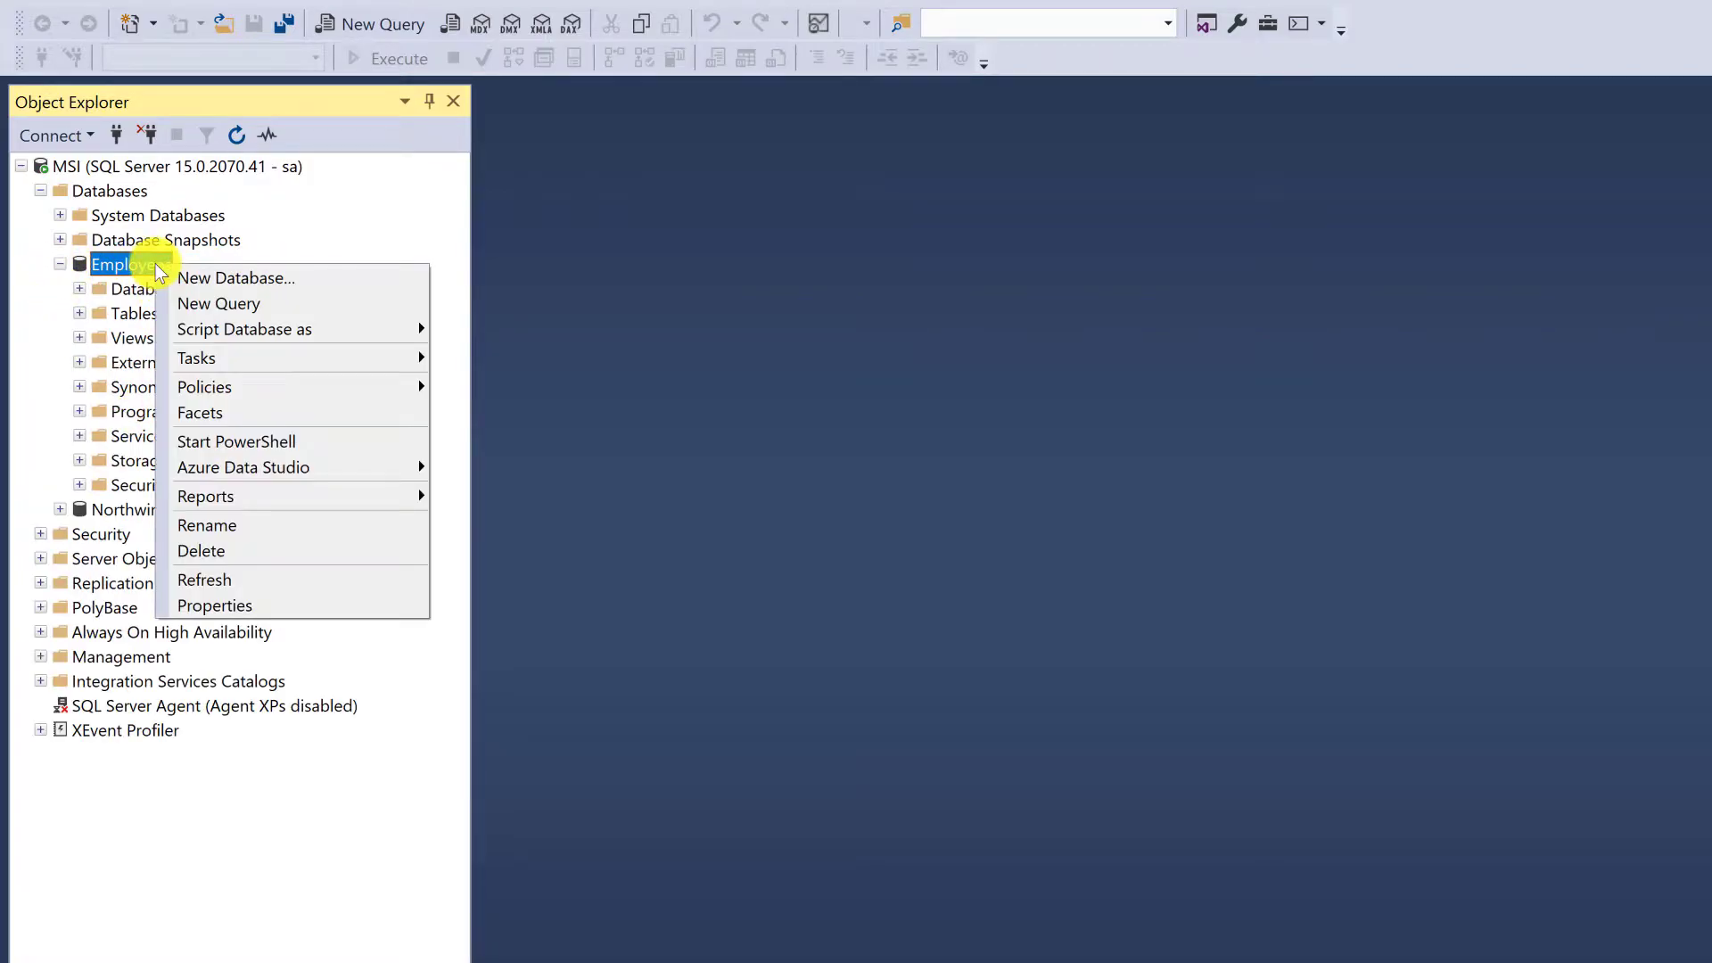
pyautogui.click(300, 525)
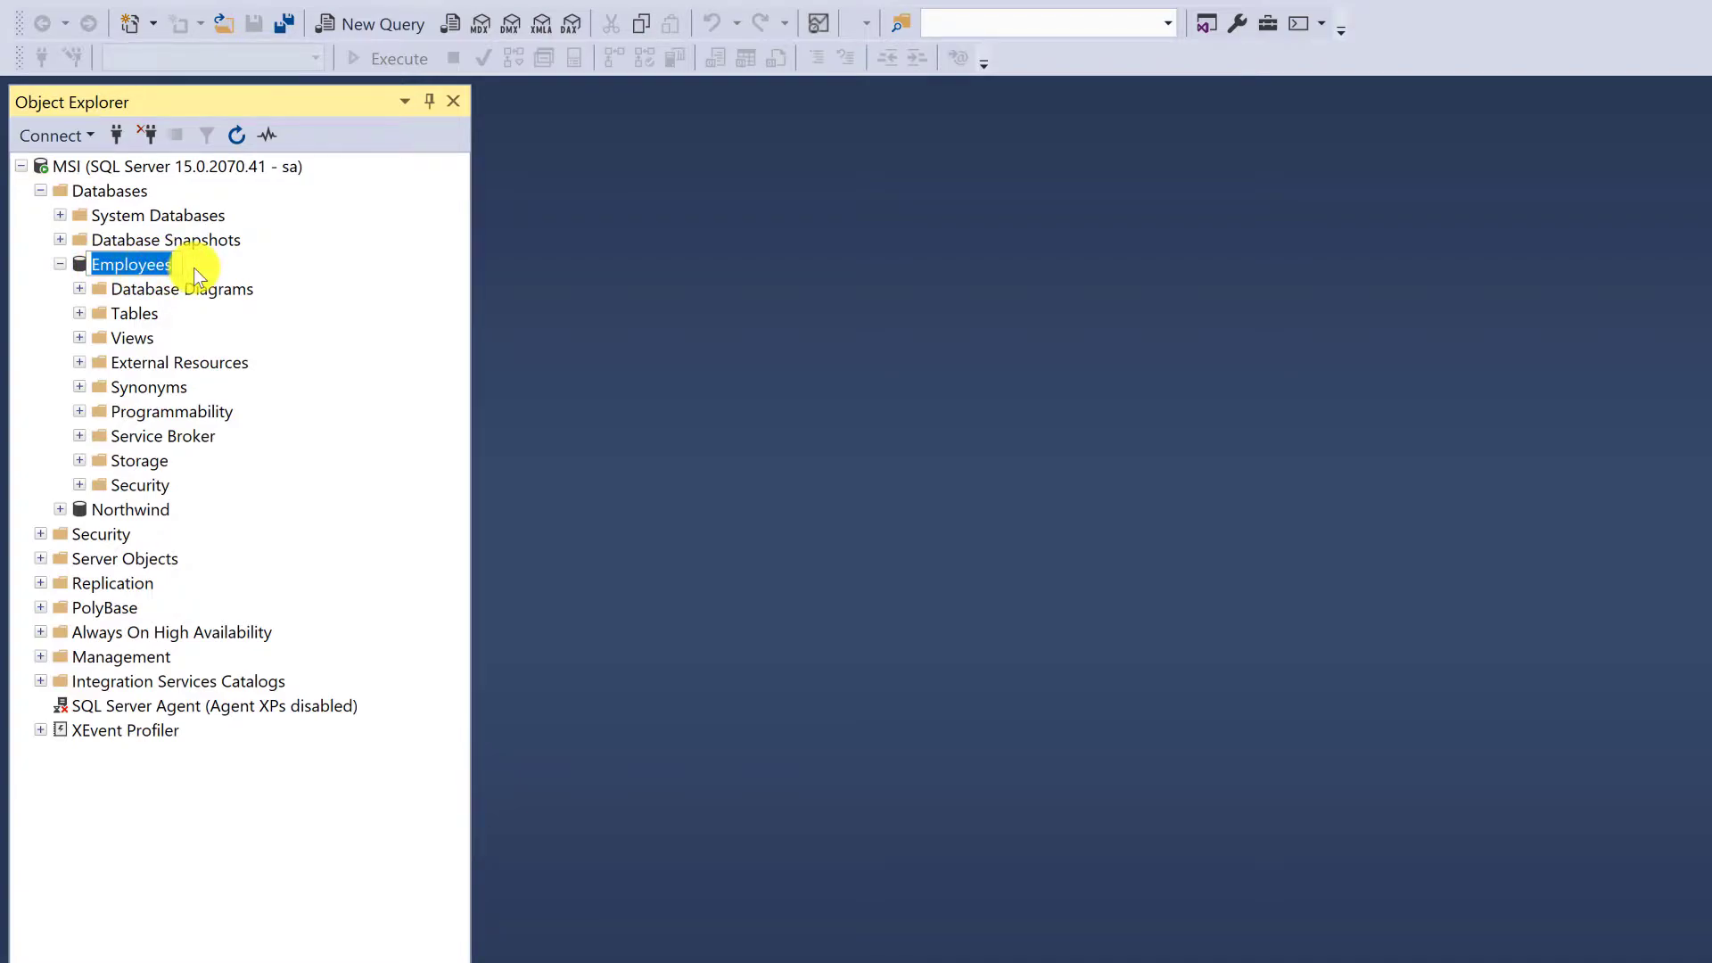
pyautogui.press('Right')
pyautogui.press('BackSpace')
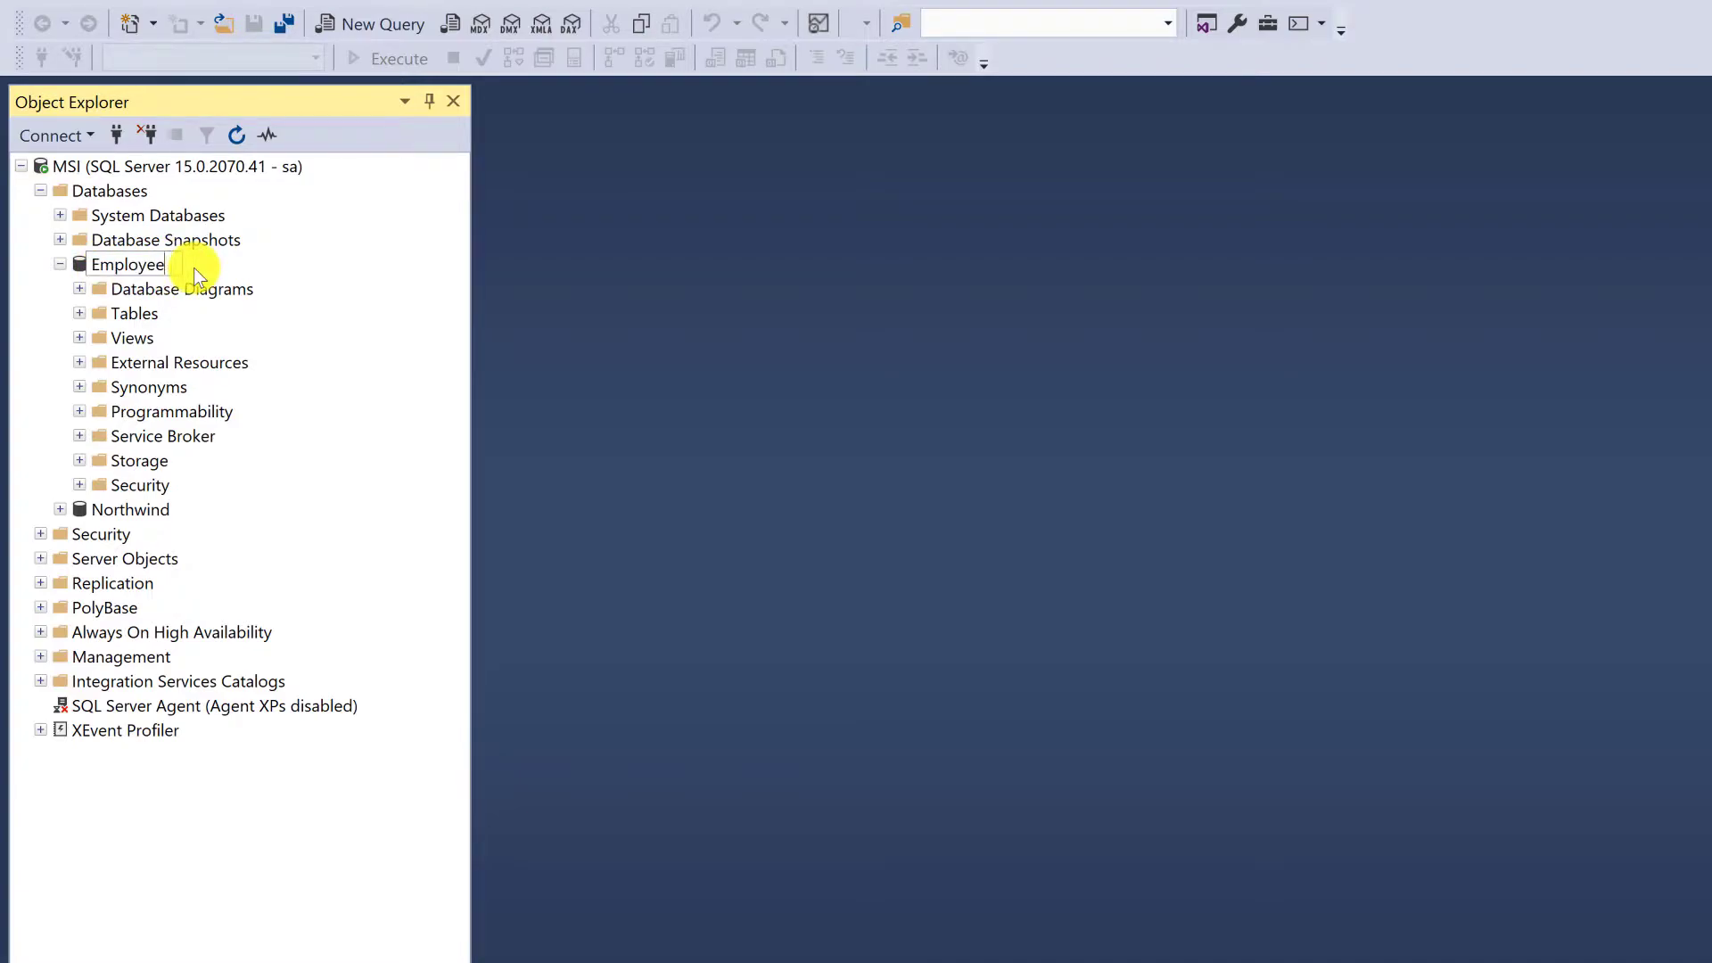
pyautogui.write('Database')
pyautogui.press('Return')
pyautogui.rightClick(194, 267)
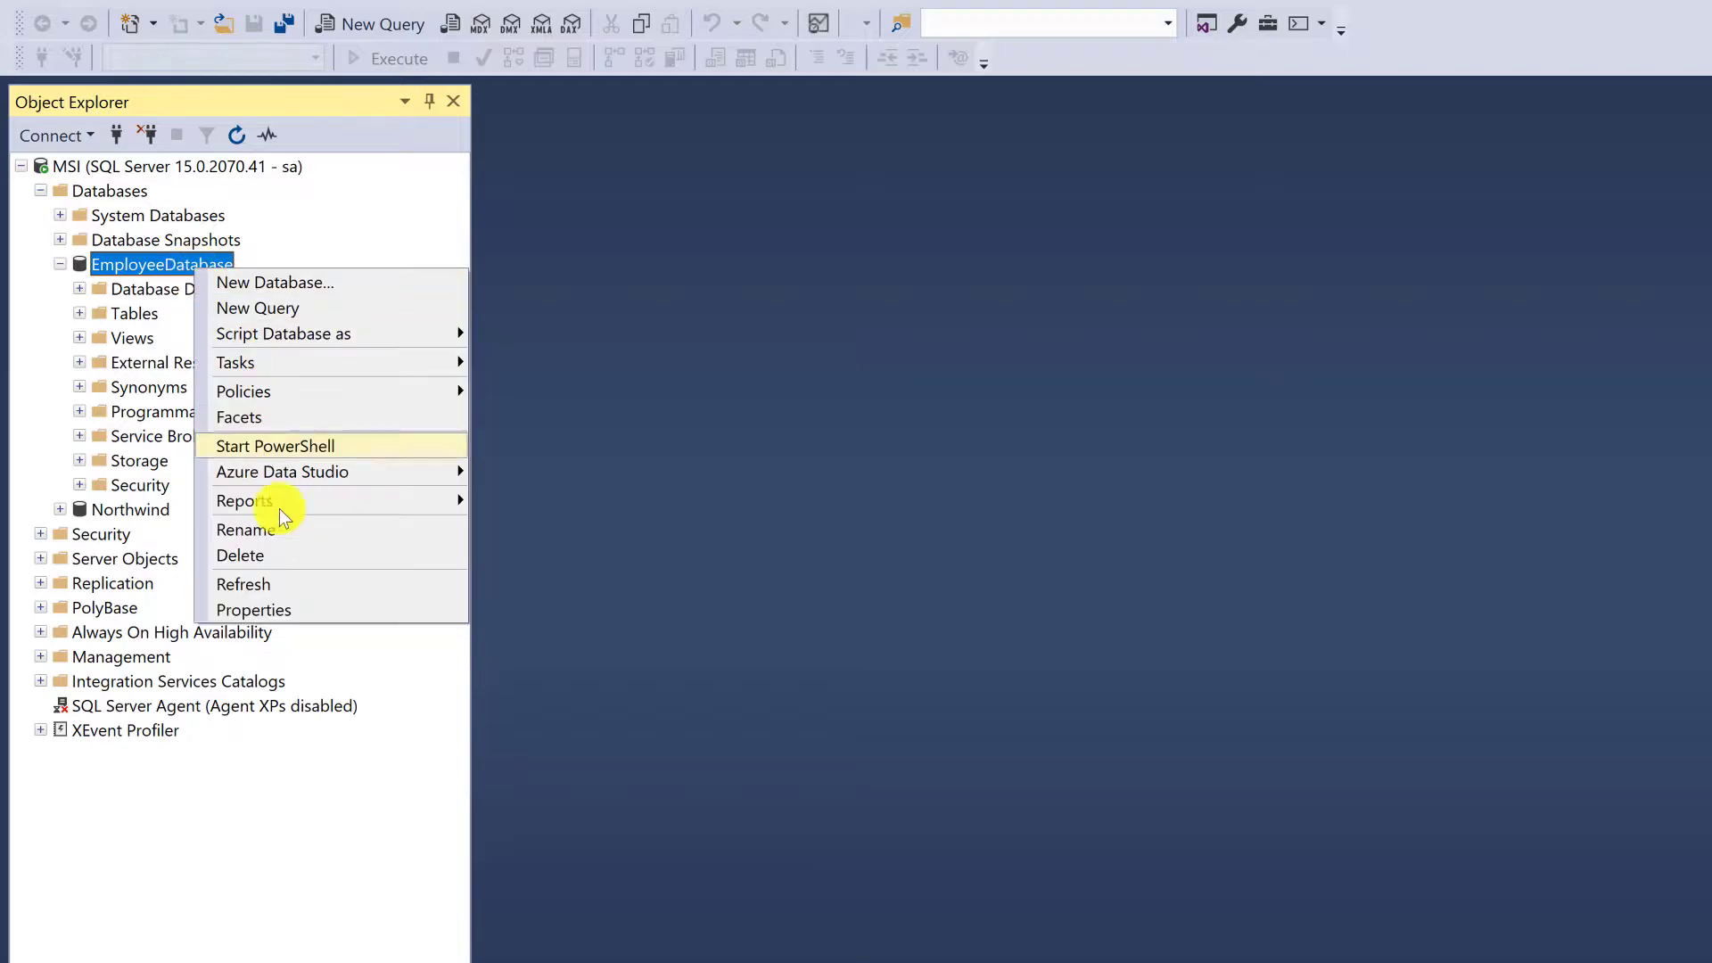
pyautogui.click(321, 581)
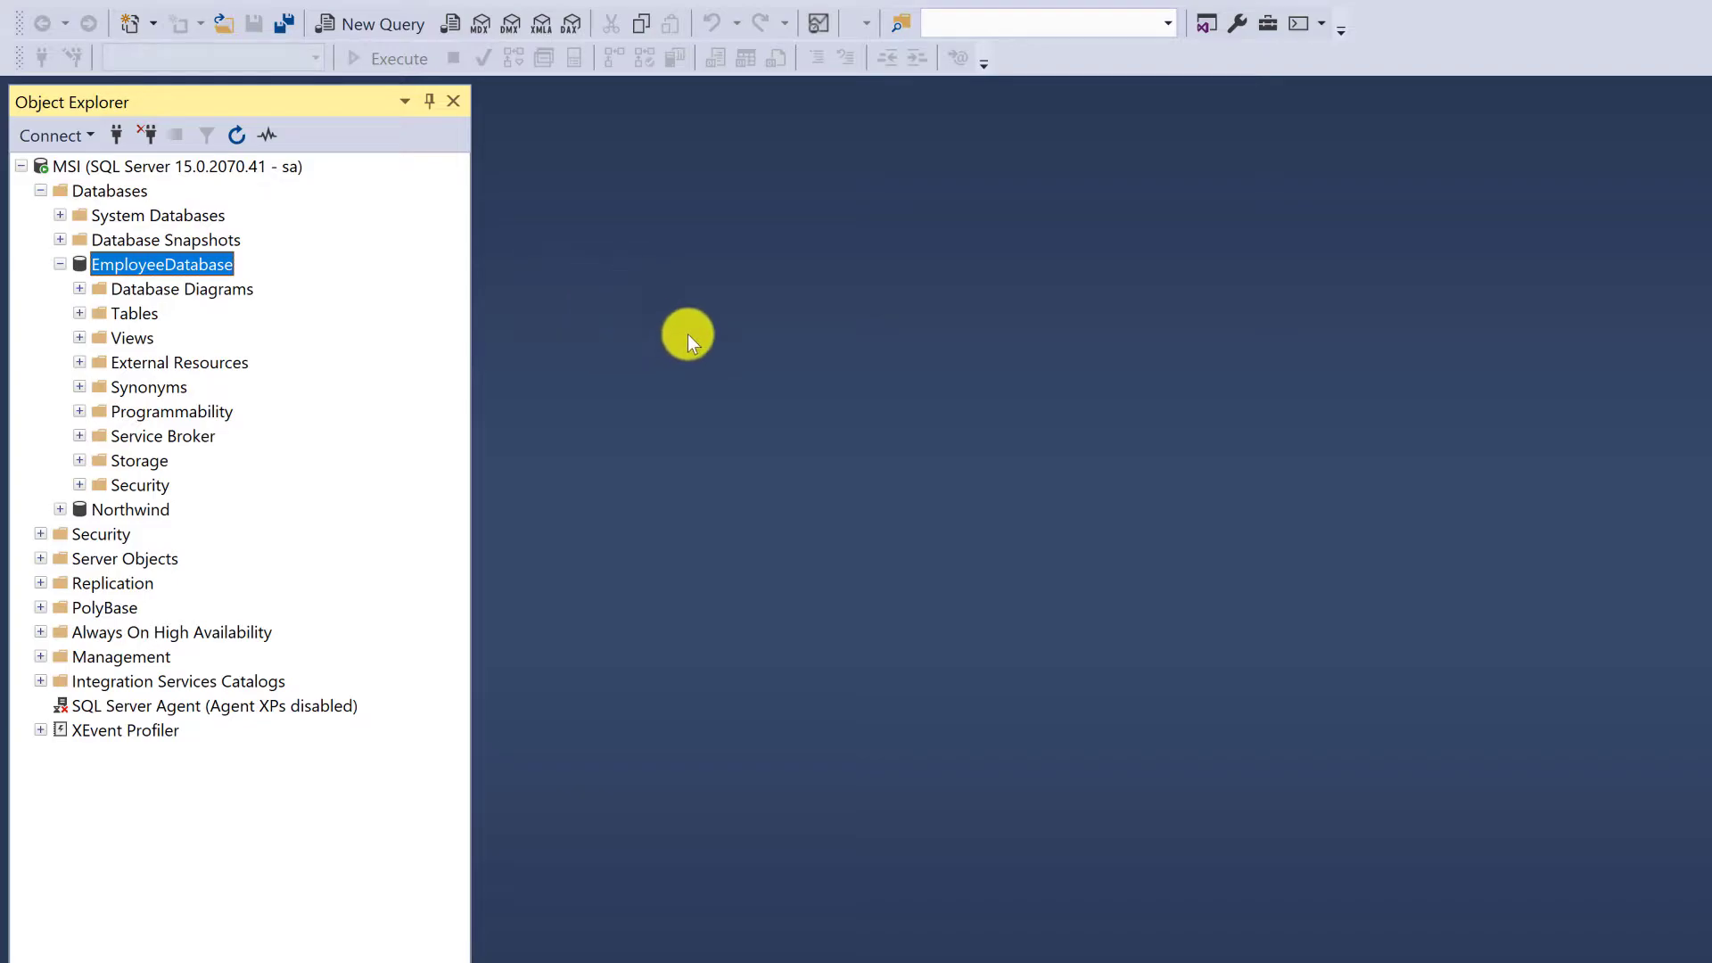
# Start a new table in EmployeeDatabase and add a first column named AutoID
pyautogui.click(133, 317)
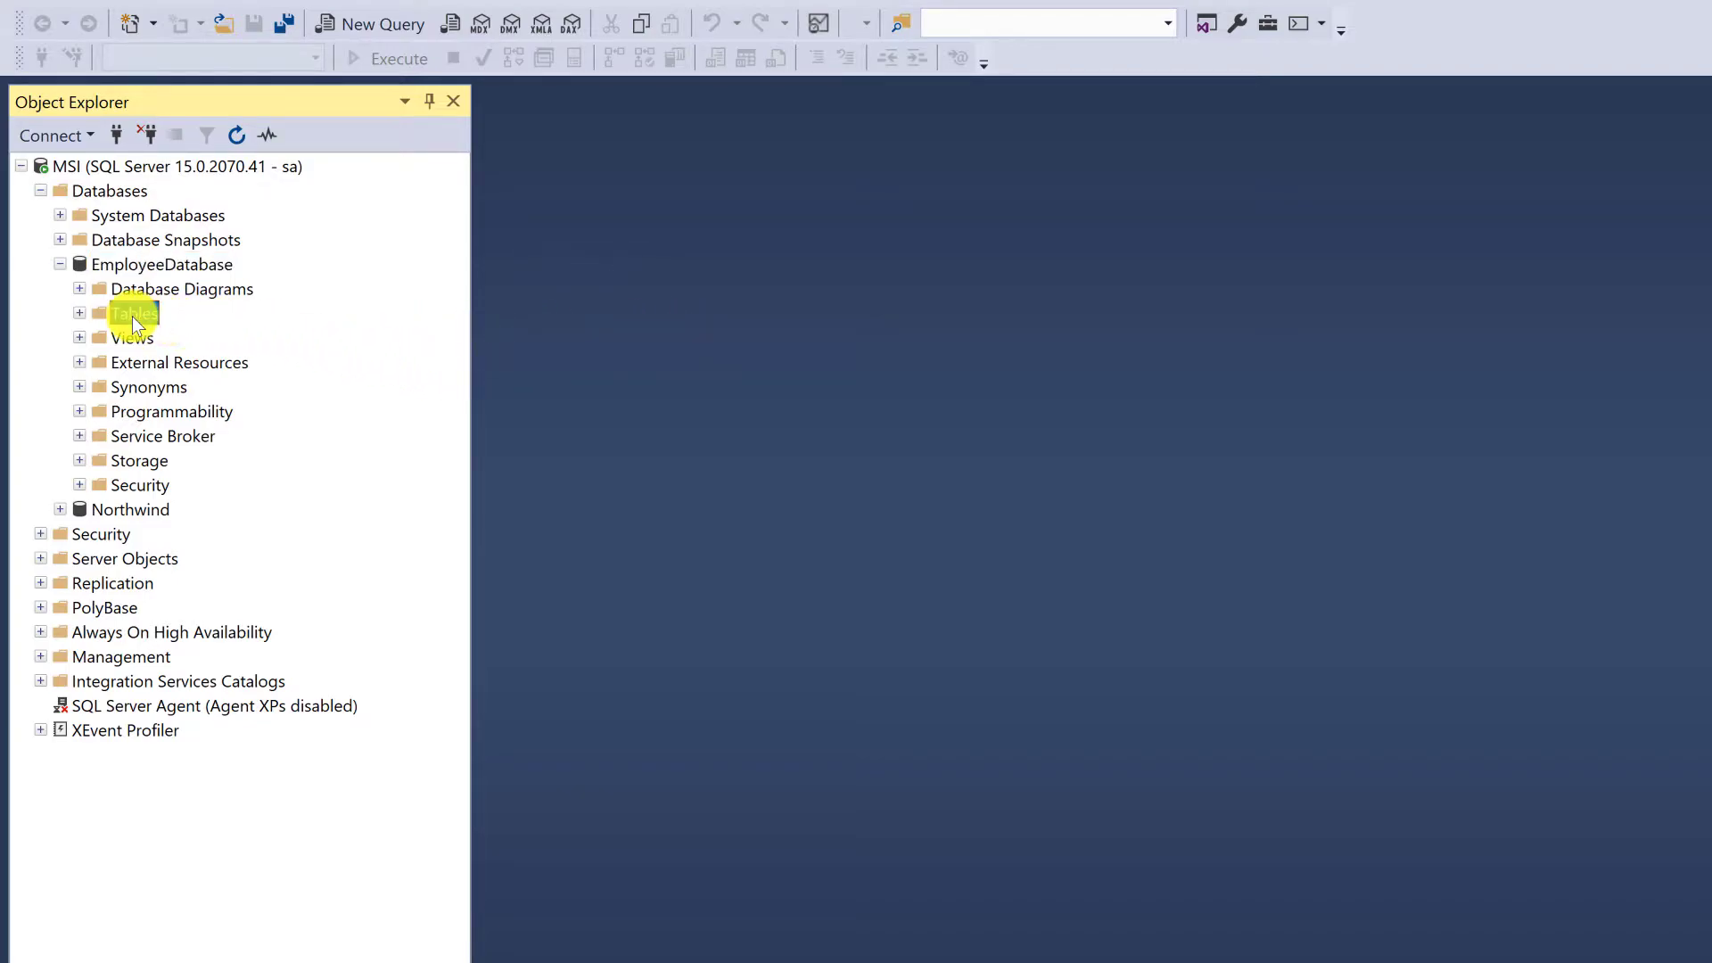
pyautogui.rightClick(133, 318)
pyautogui.moveTo(244, 333)
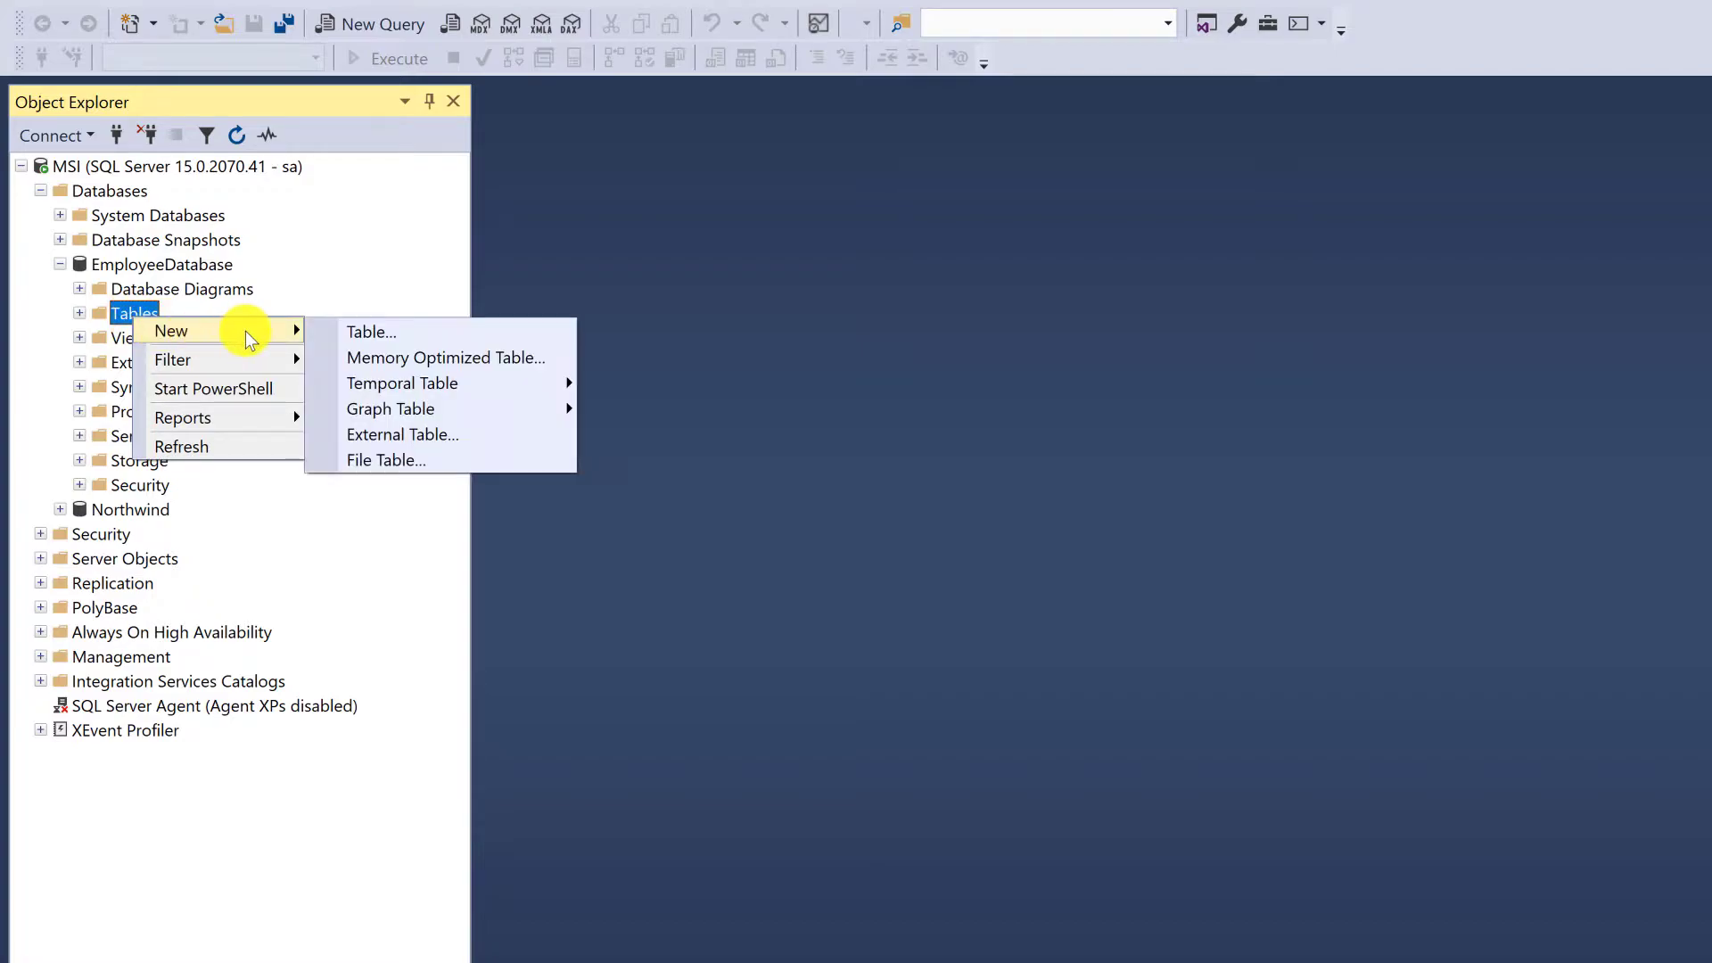
pyautogui.click(392, 332)
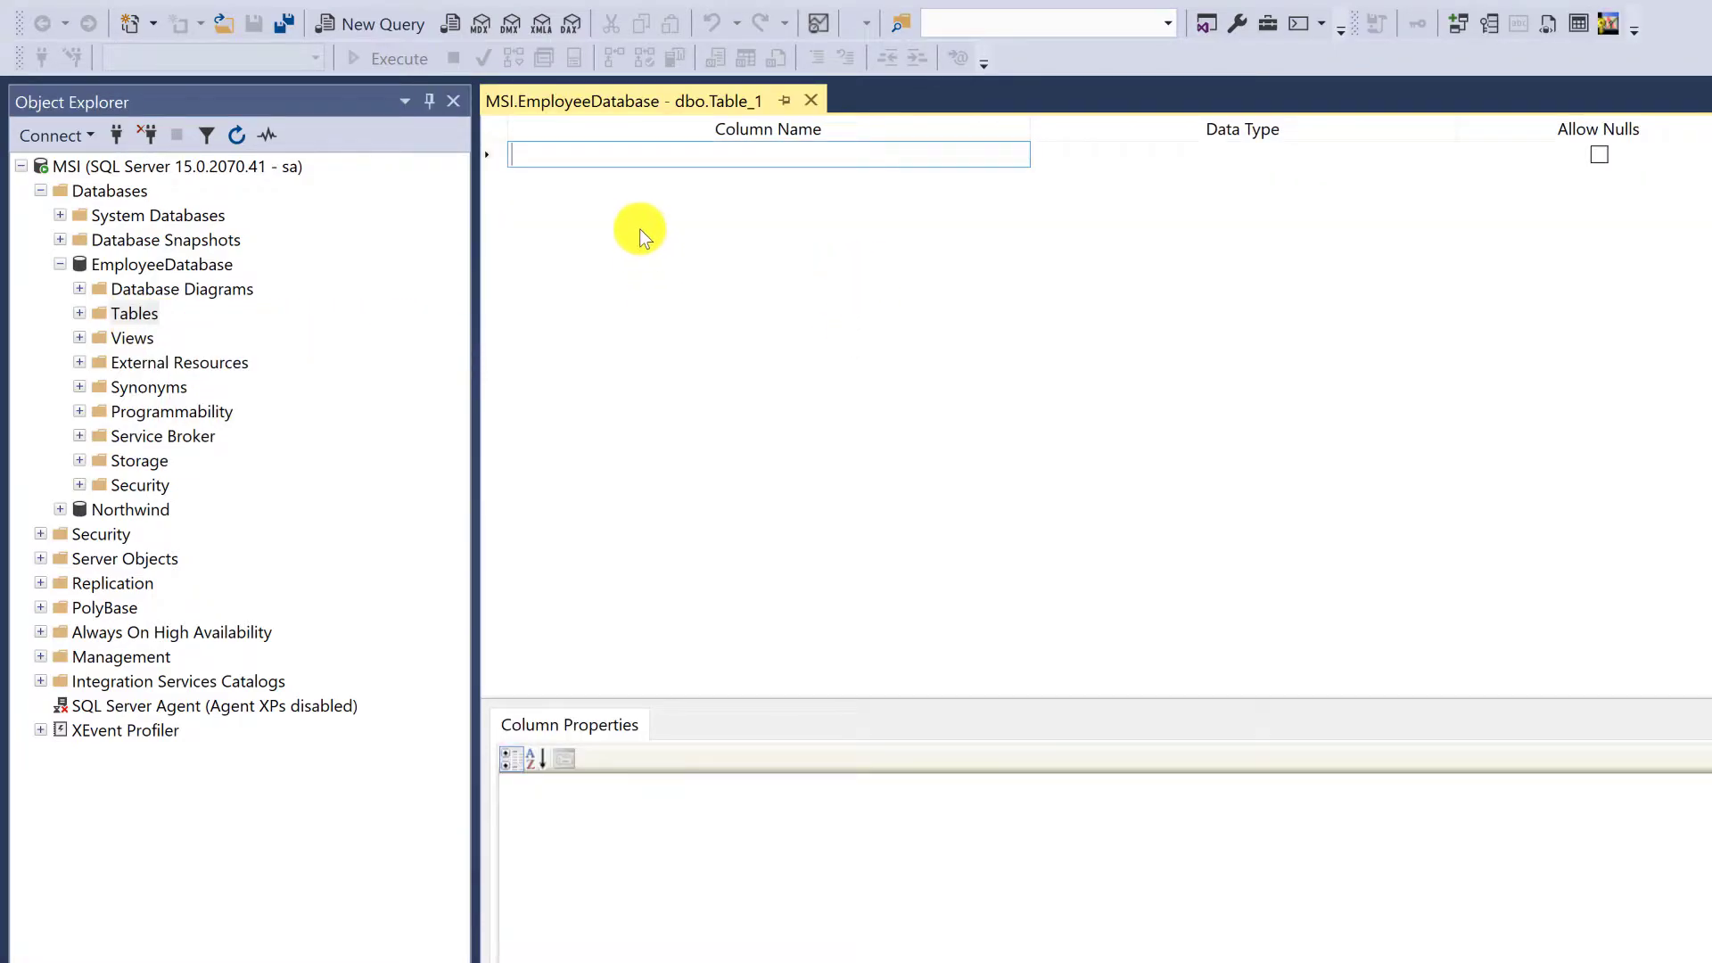
pyautogui.write('AutoID')
pyautogui.press('Return')
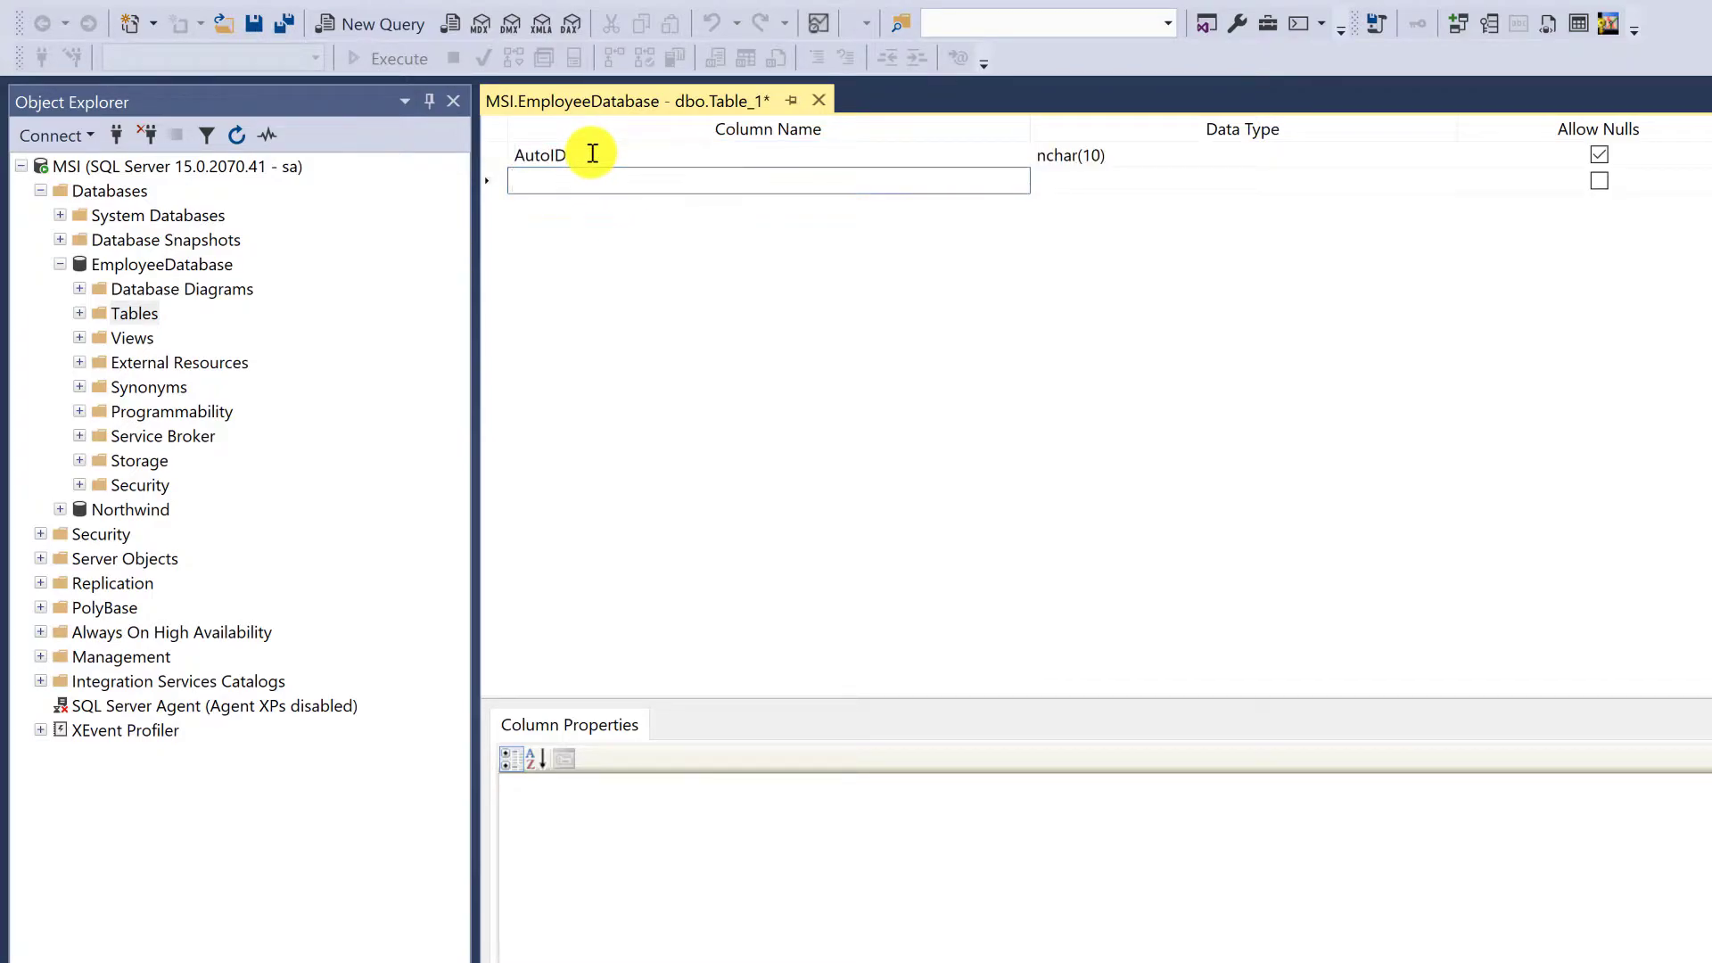
# Set the data type of the AutoID column to int
pyautogui.click(1091, 155)
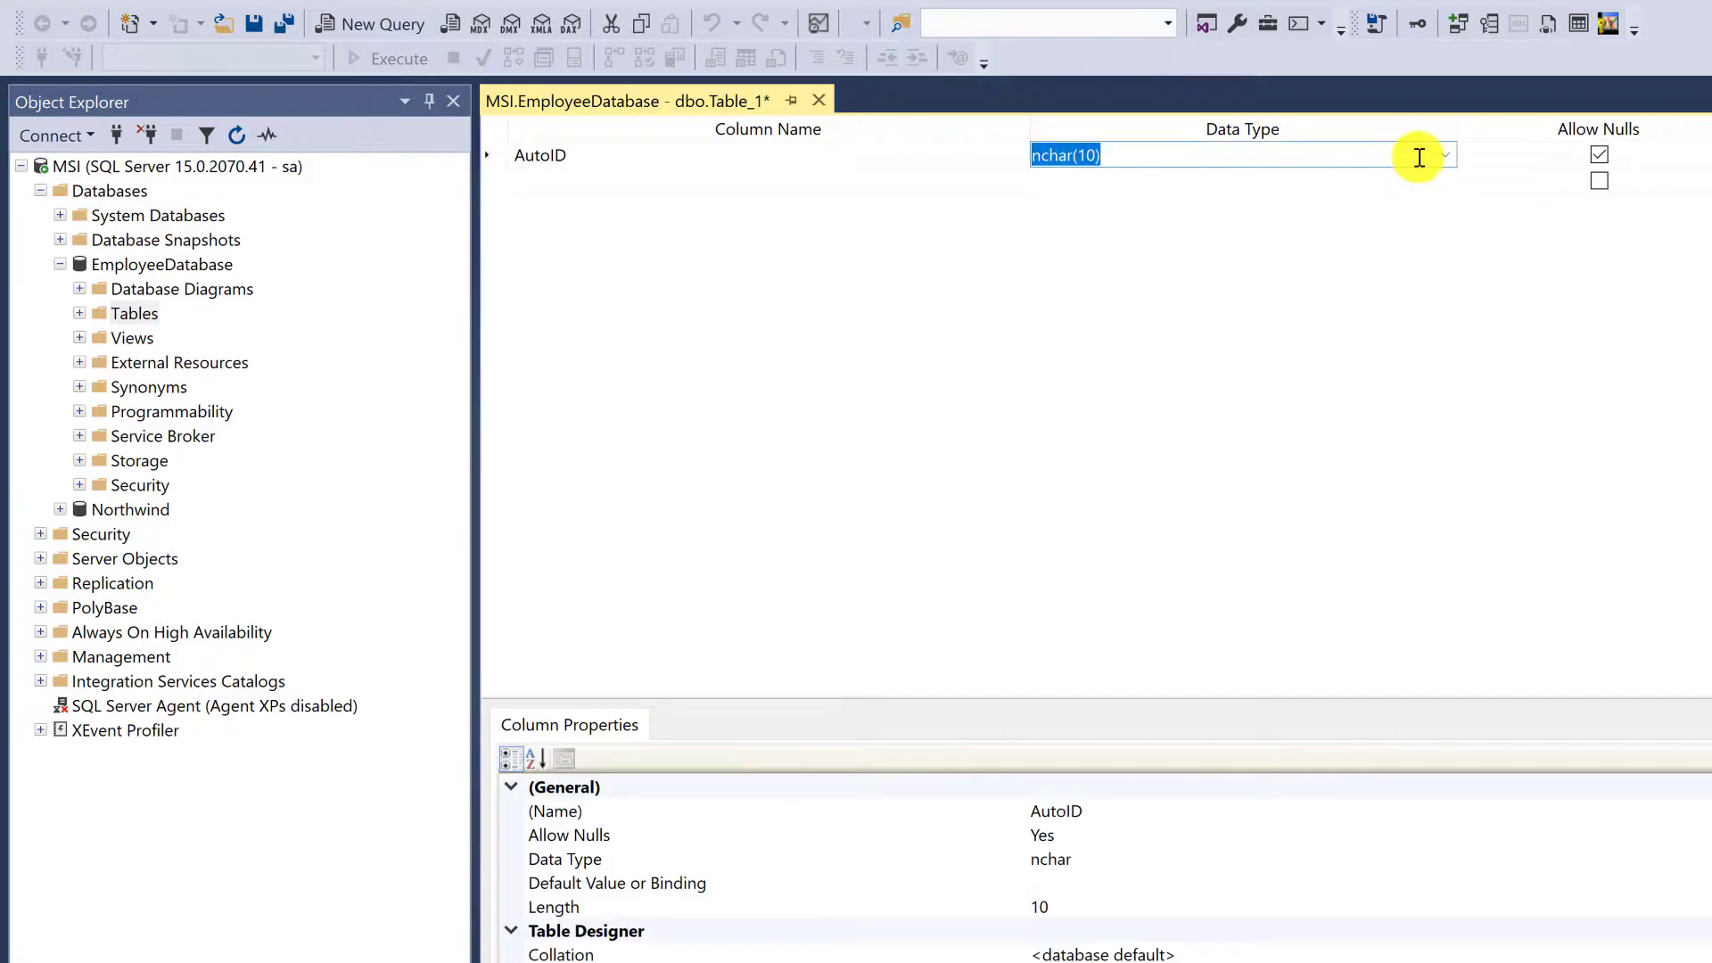
pyautogui.click(1444, 157)
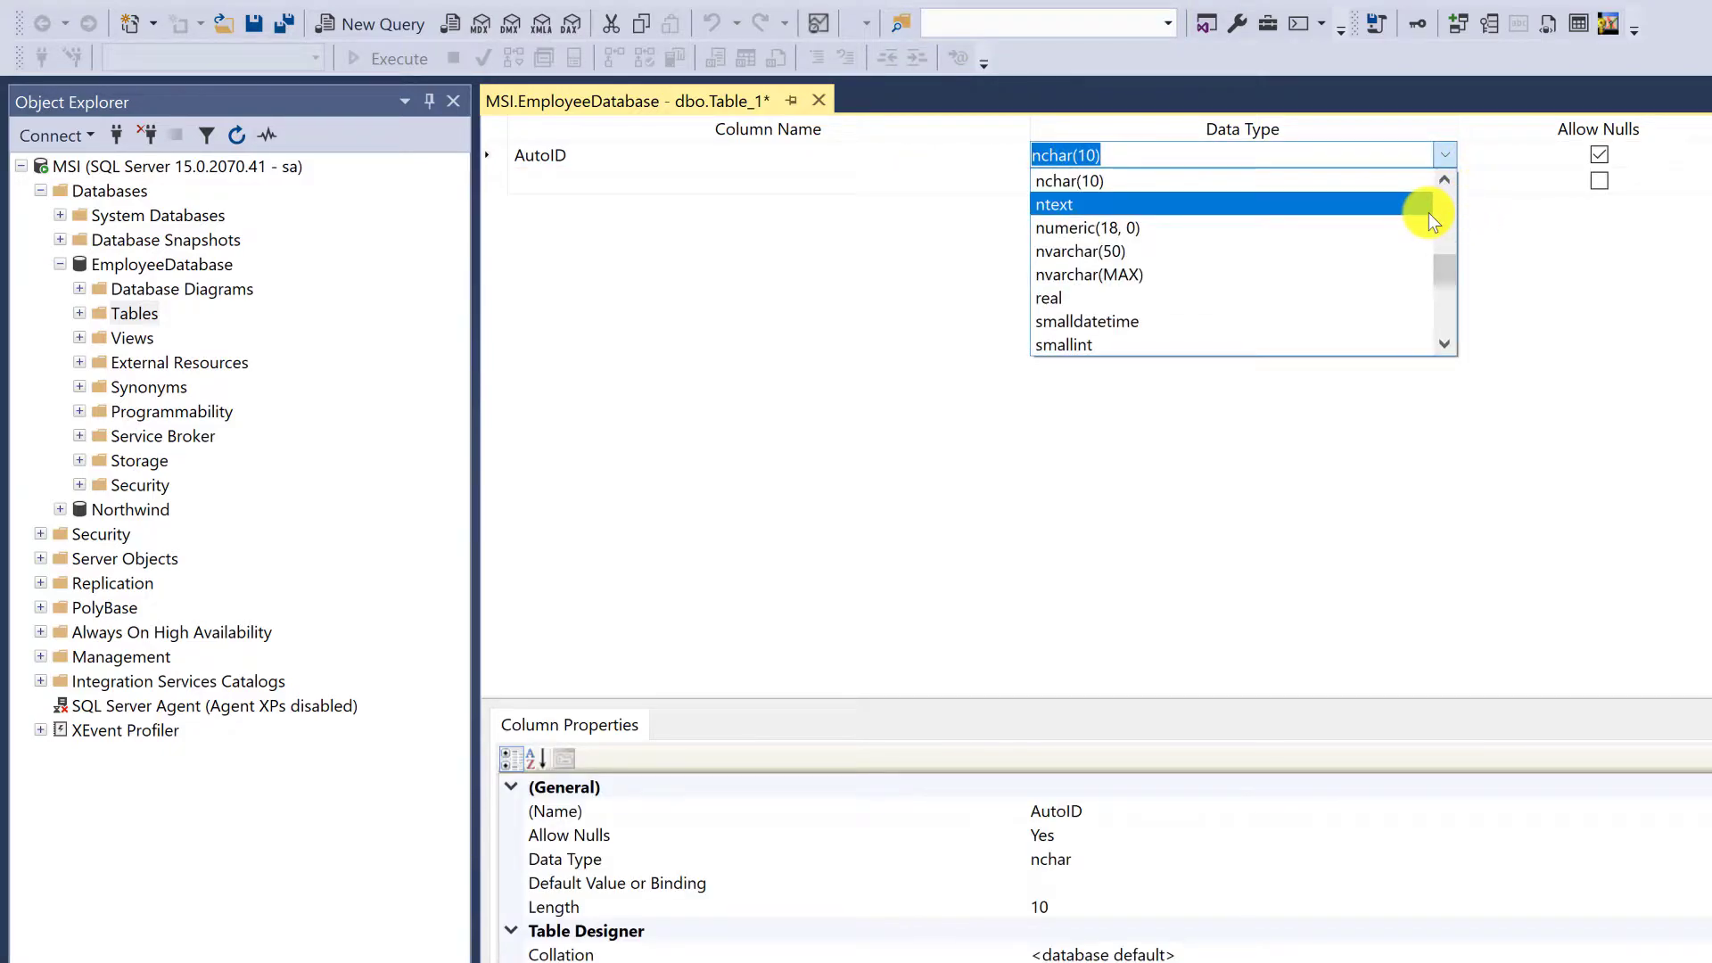
pyautogui.write('int')
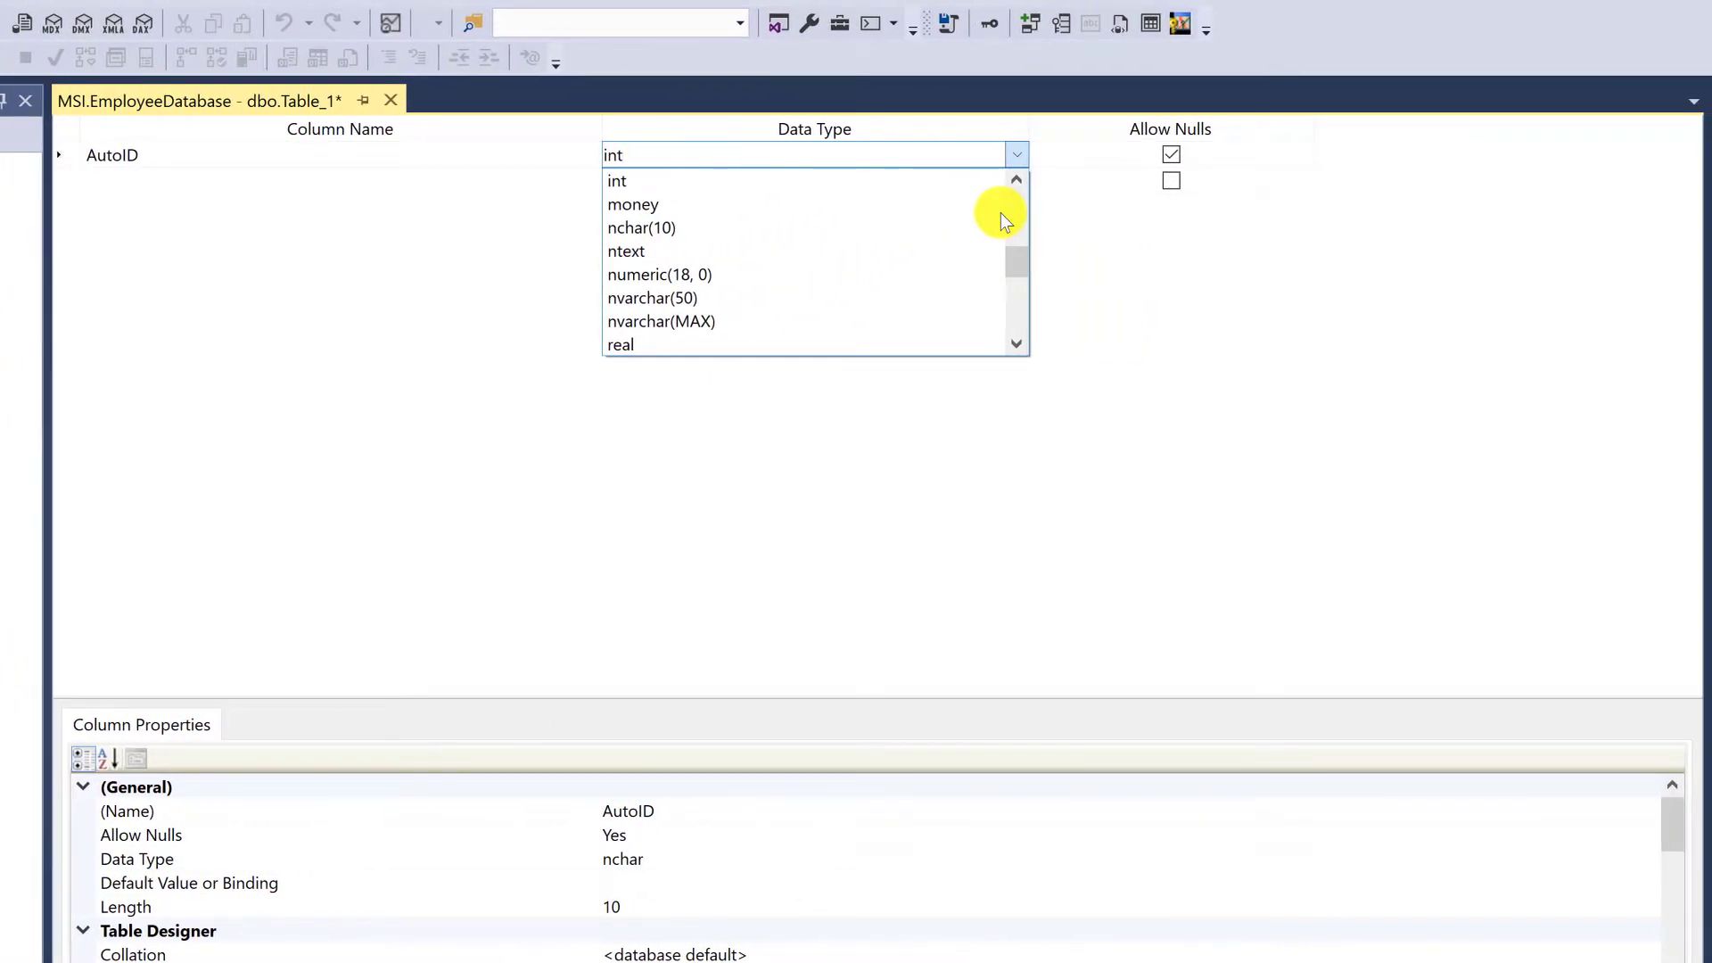
pyautogui.press('Return')
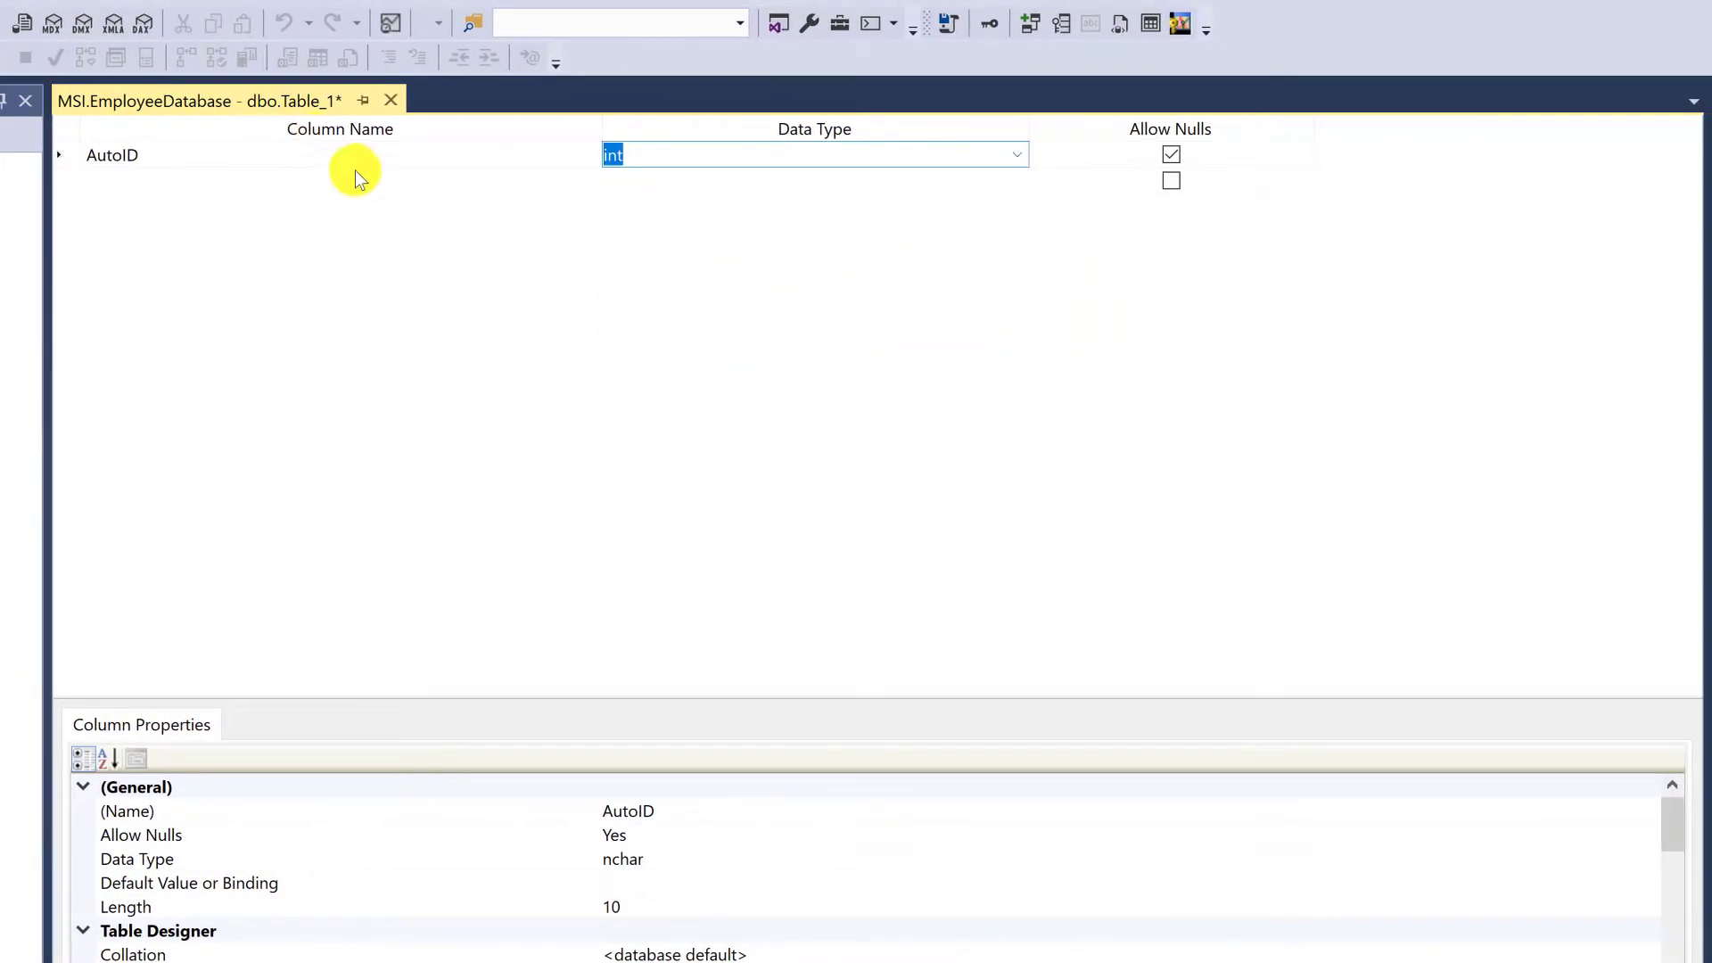
# Make AutoID the table's primary key and enlarge the area showing its column properties
pyautogui.click(303, 157)
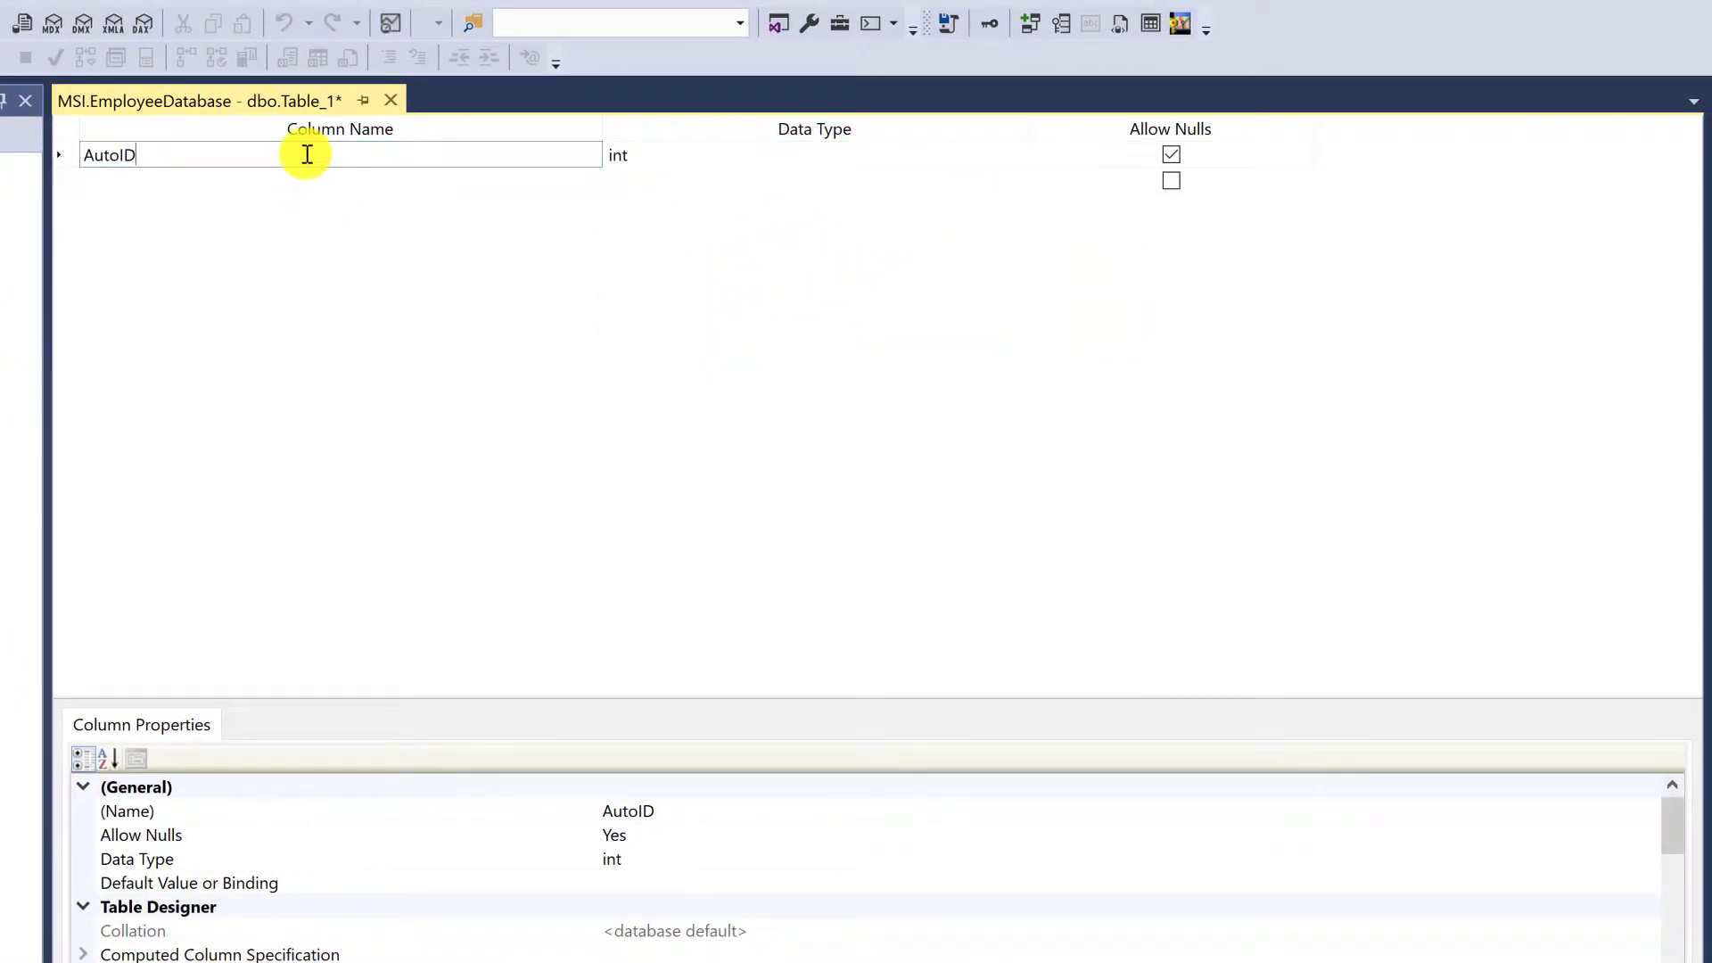
pyautogui.rightClick(68, 158)
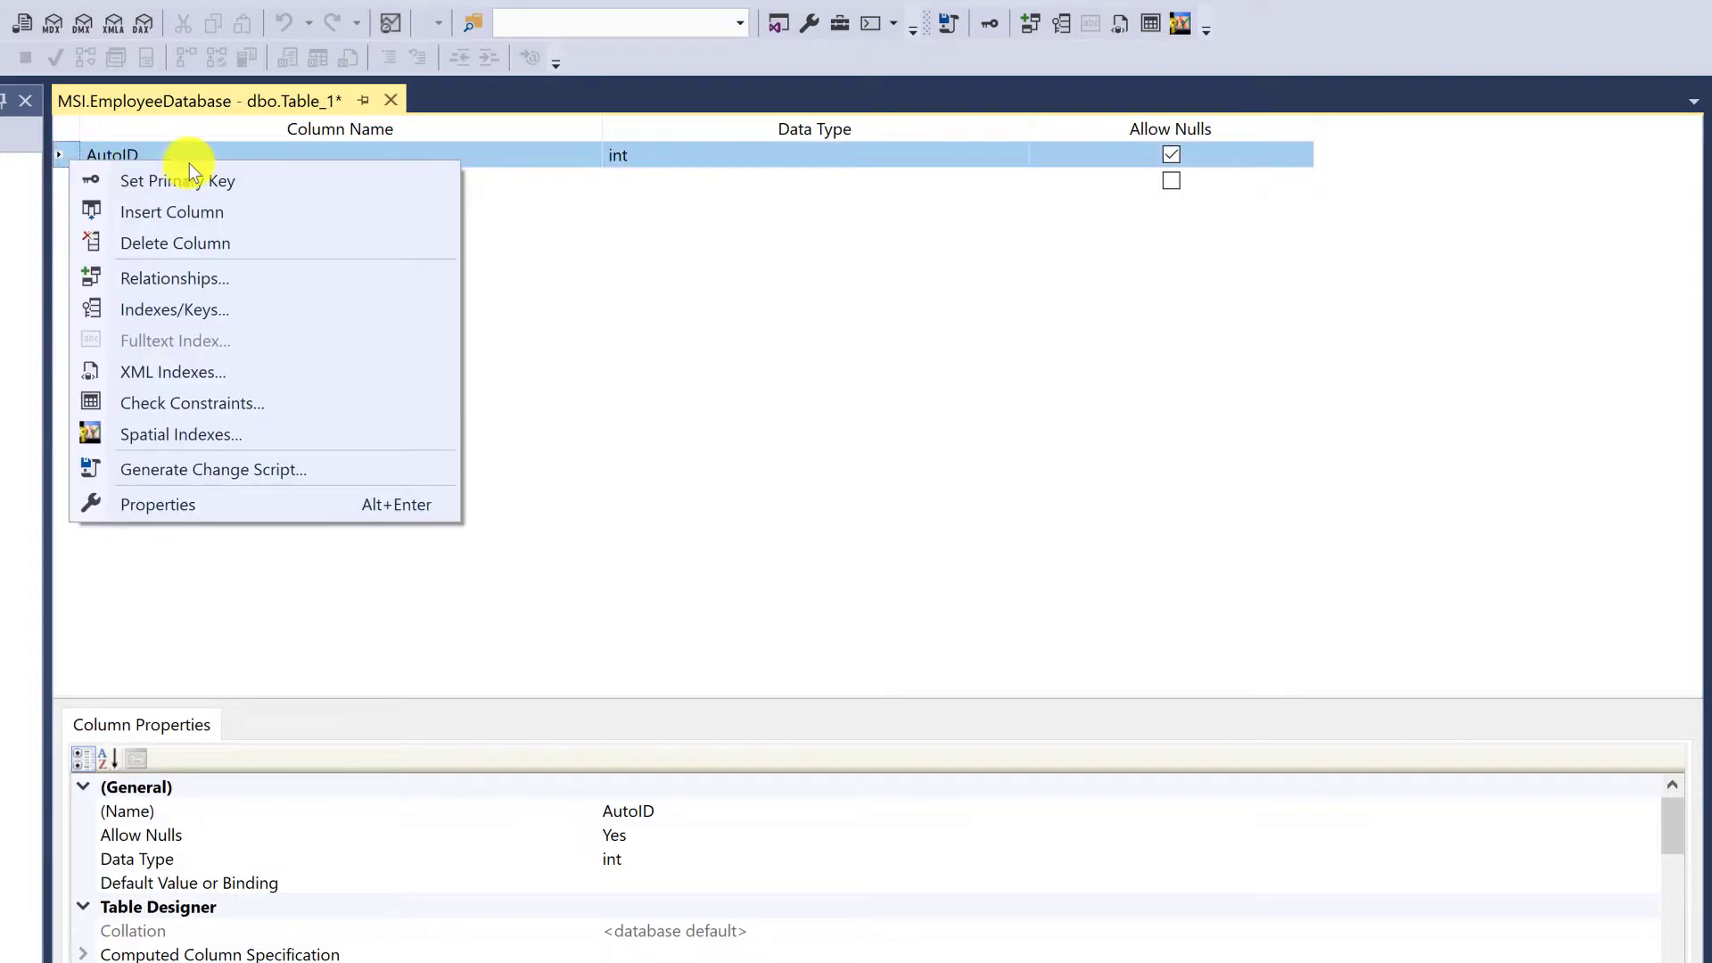
pyautogui.click(302, 182)
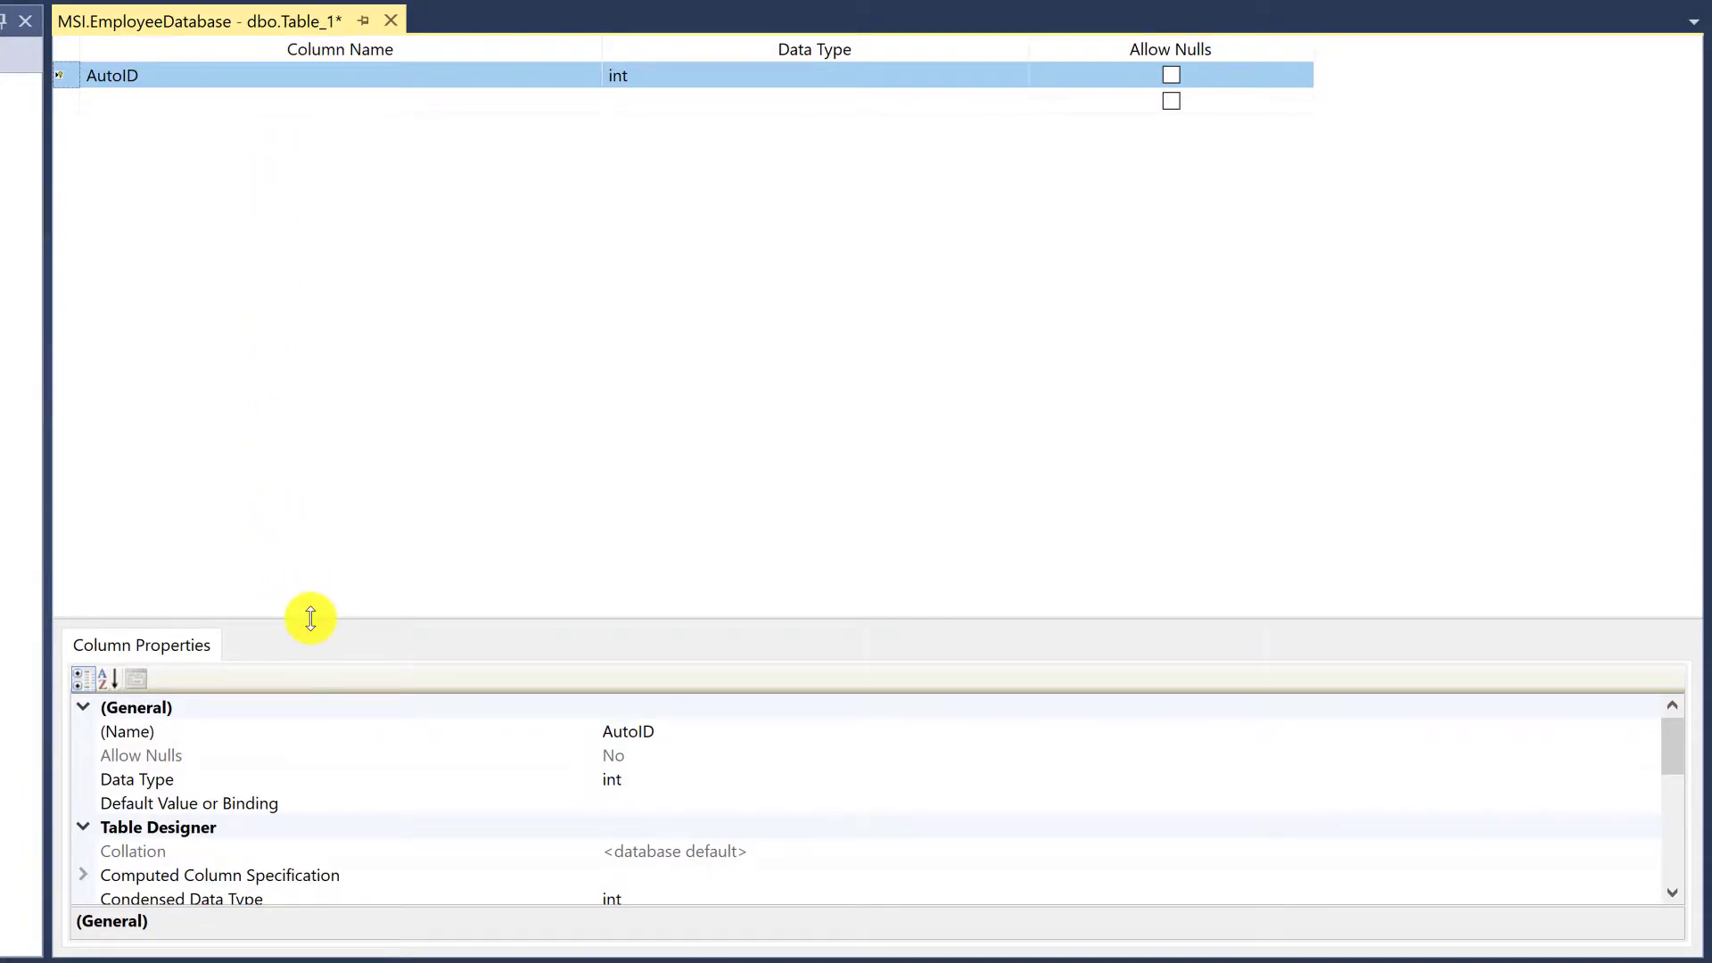
pyautogui.moveTo(310, 617); pyautogui.dragTo(322, 328)
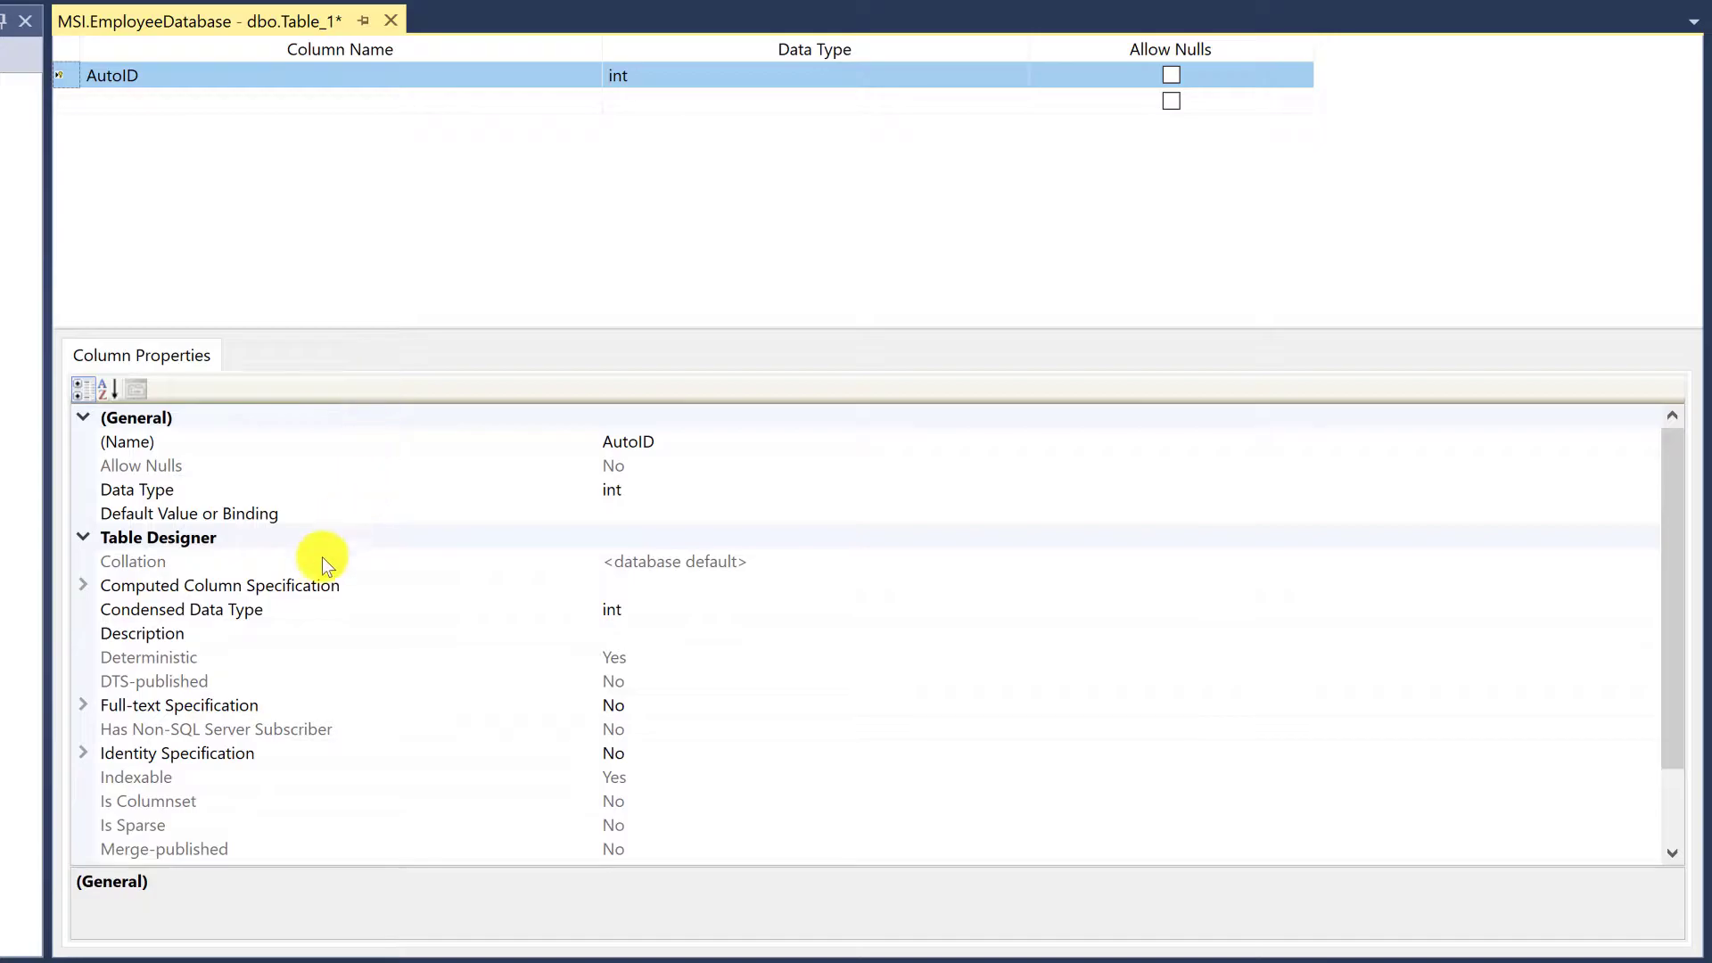
# Expand the identity specification of the AutoID column and set Is Identity to Yes
pyautogui.click(227, 766)
pyautogui.scroll(-2, 214, 696)
pyautogui.click(84, 658)
pyautogui.click(719, 680)
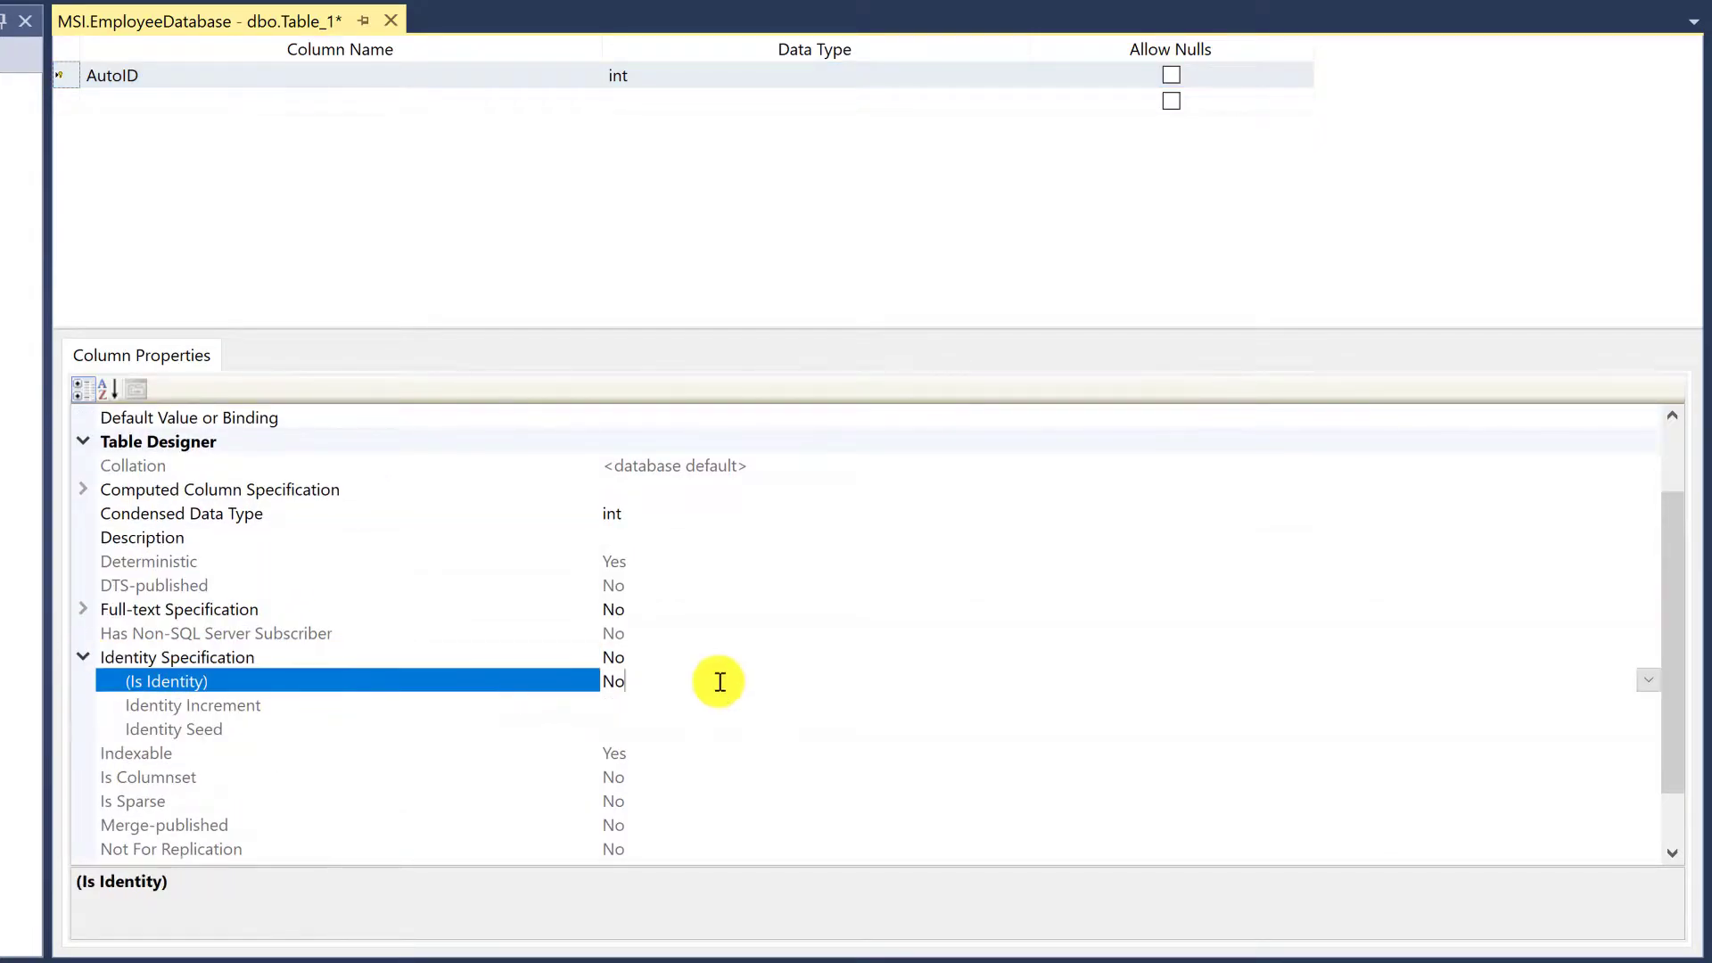
pyautogui.doubleClick(671, 681)
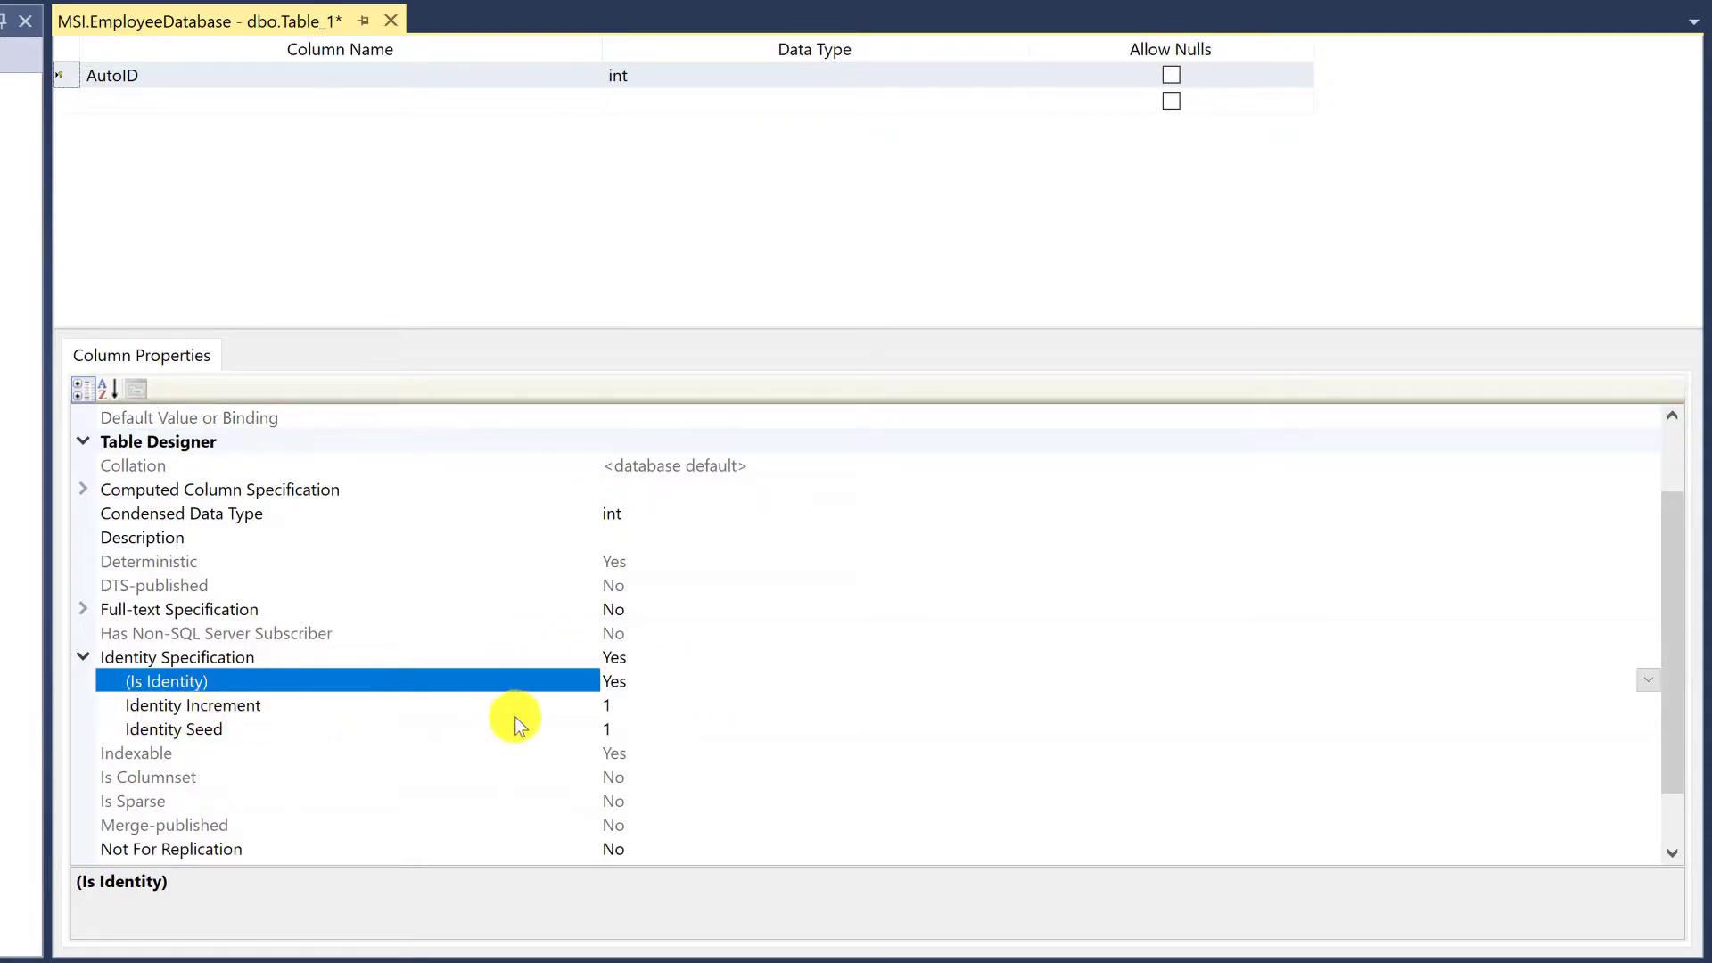
# Set Is Identity for the AutoID column back to No
pyautogui.click(642, 705)
pyautogui.click(517, 675)
pyautogui.click(523, 660)
pyautogui.click(650, 680)
pyautogui.doubleClick(704, 686)
# Shrink the column properties area and add a column named FirstName below AutoID
pyautogui.scroll(3, 703, 683)
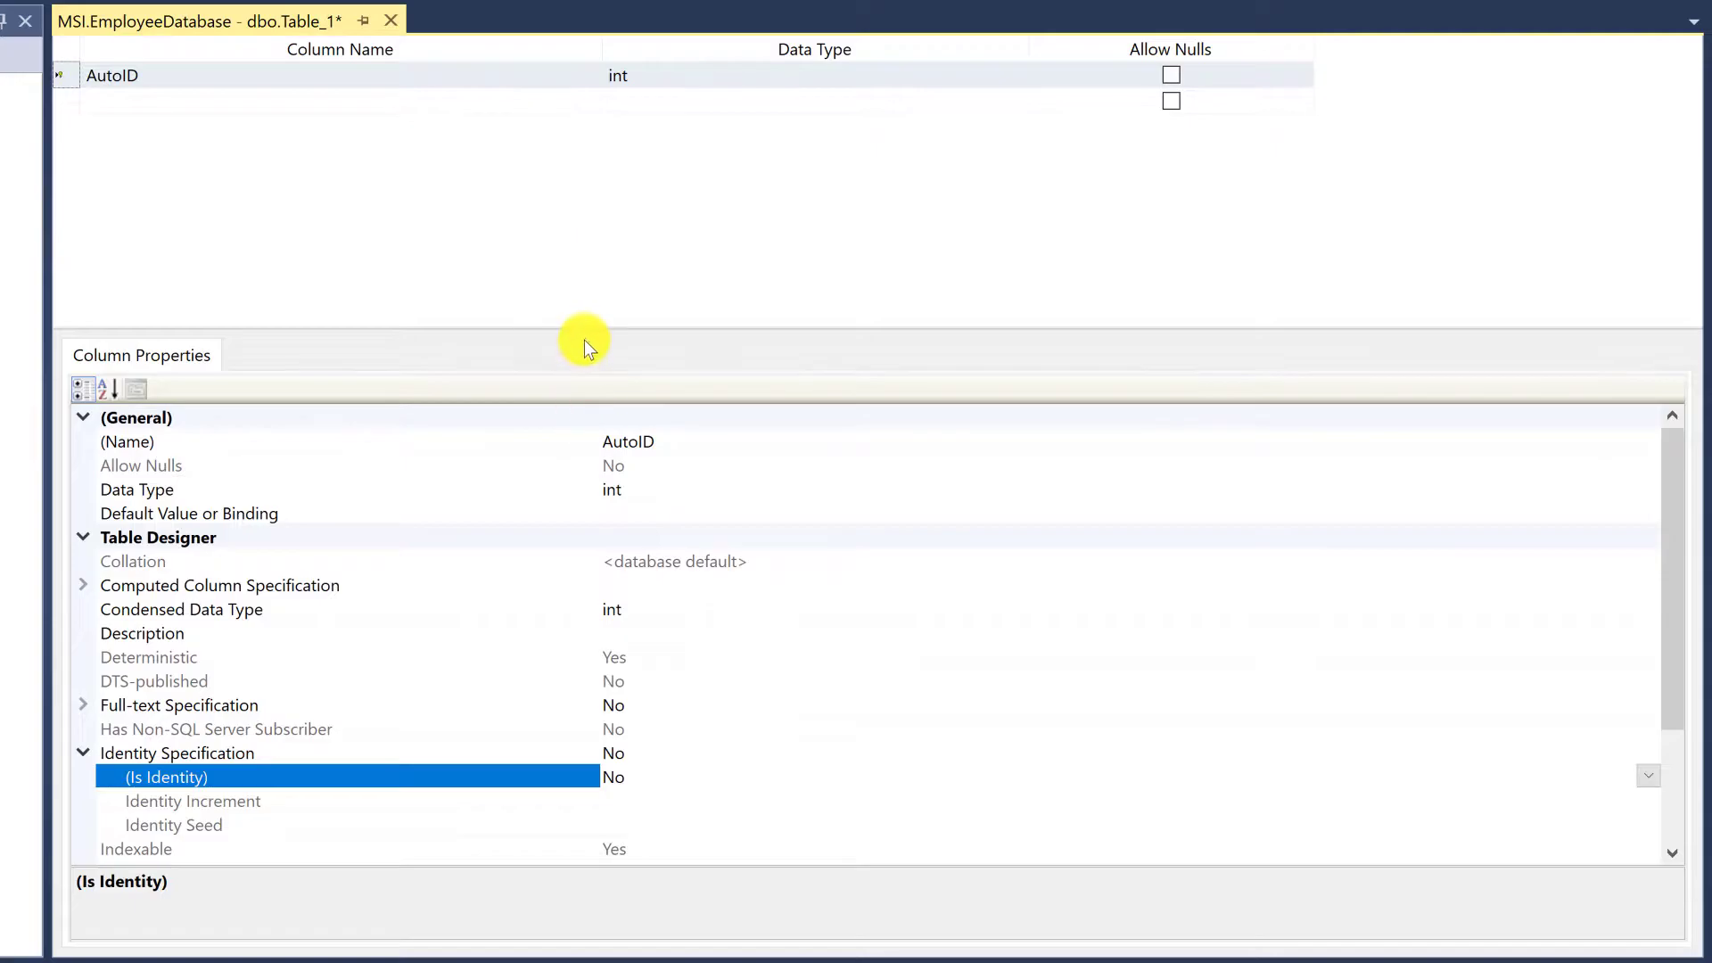
pyautogui.moveTo(585, 340); pyautogui.dragTo(594, 486)
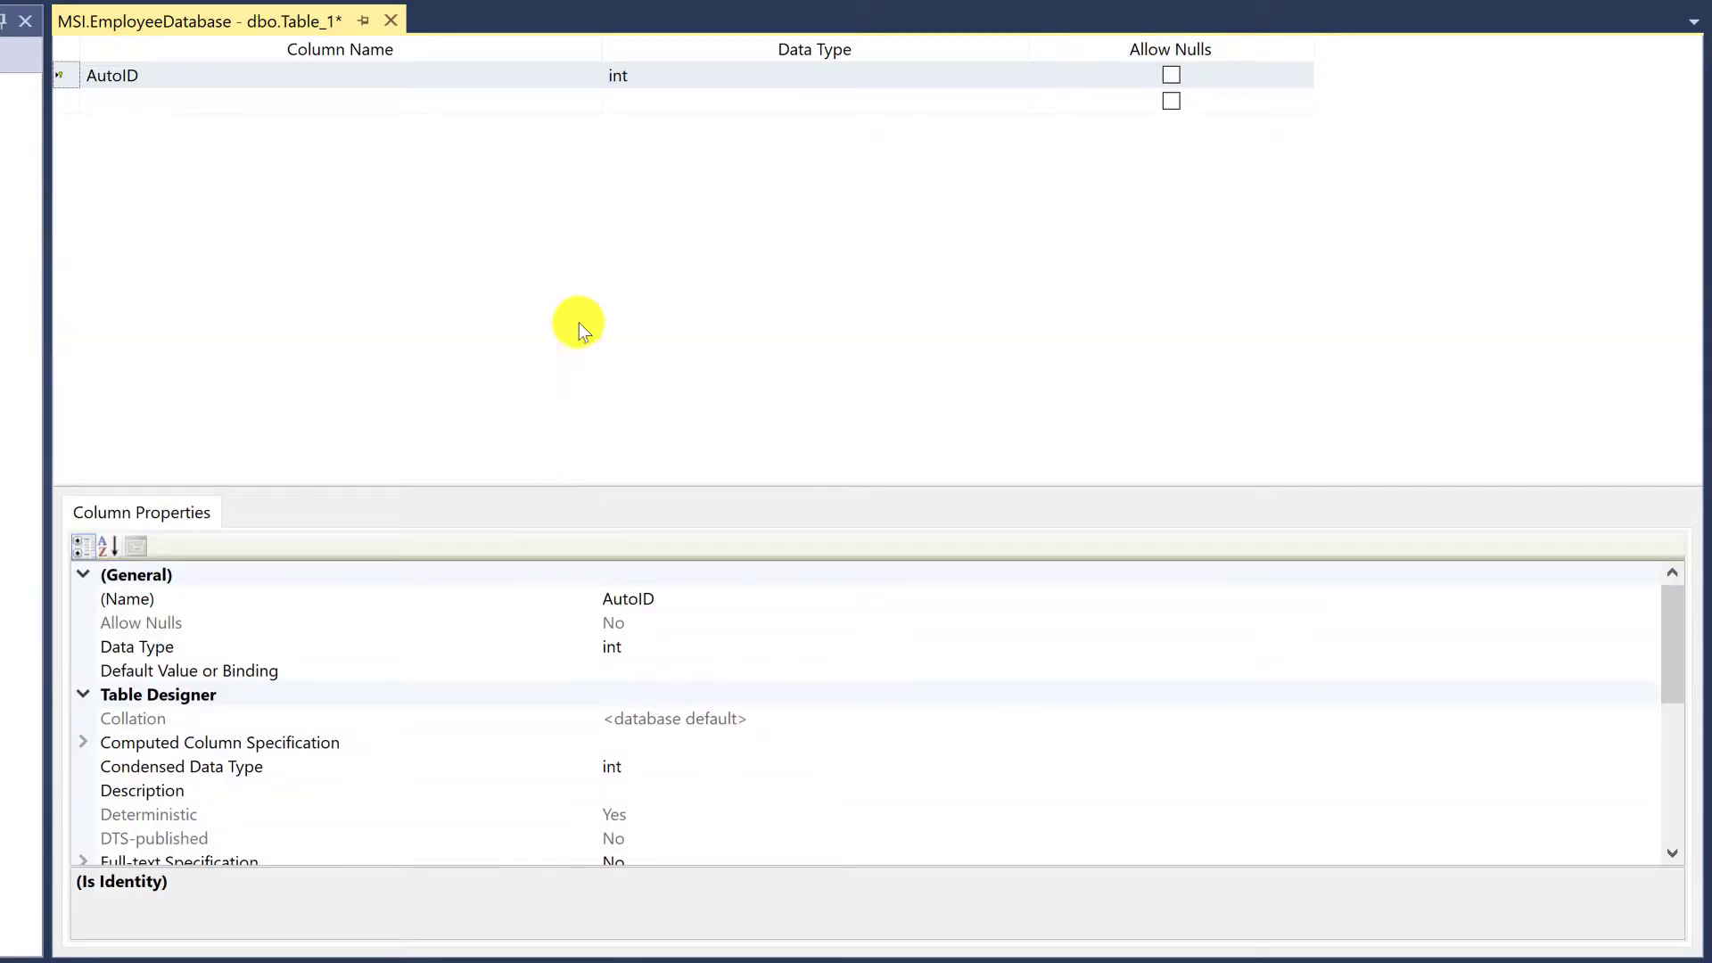
pyautogui.click(256, 103)
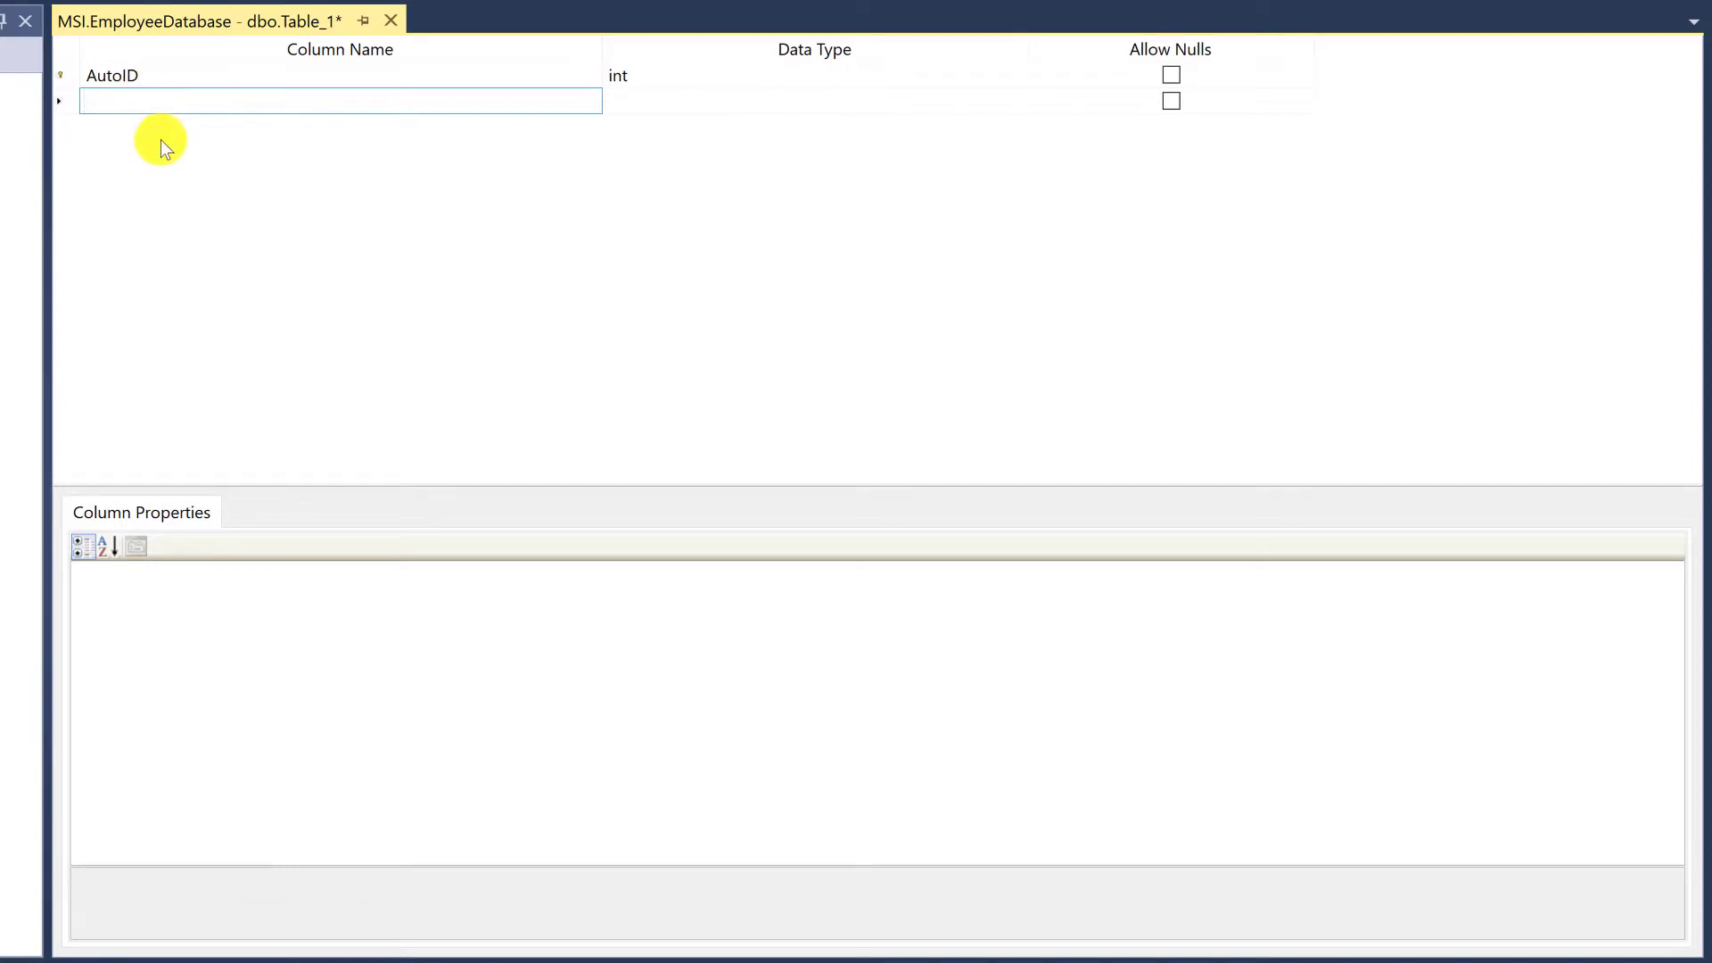
pyautogui.write('FirstName')
pyautogui.press('Return')
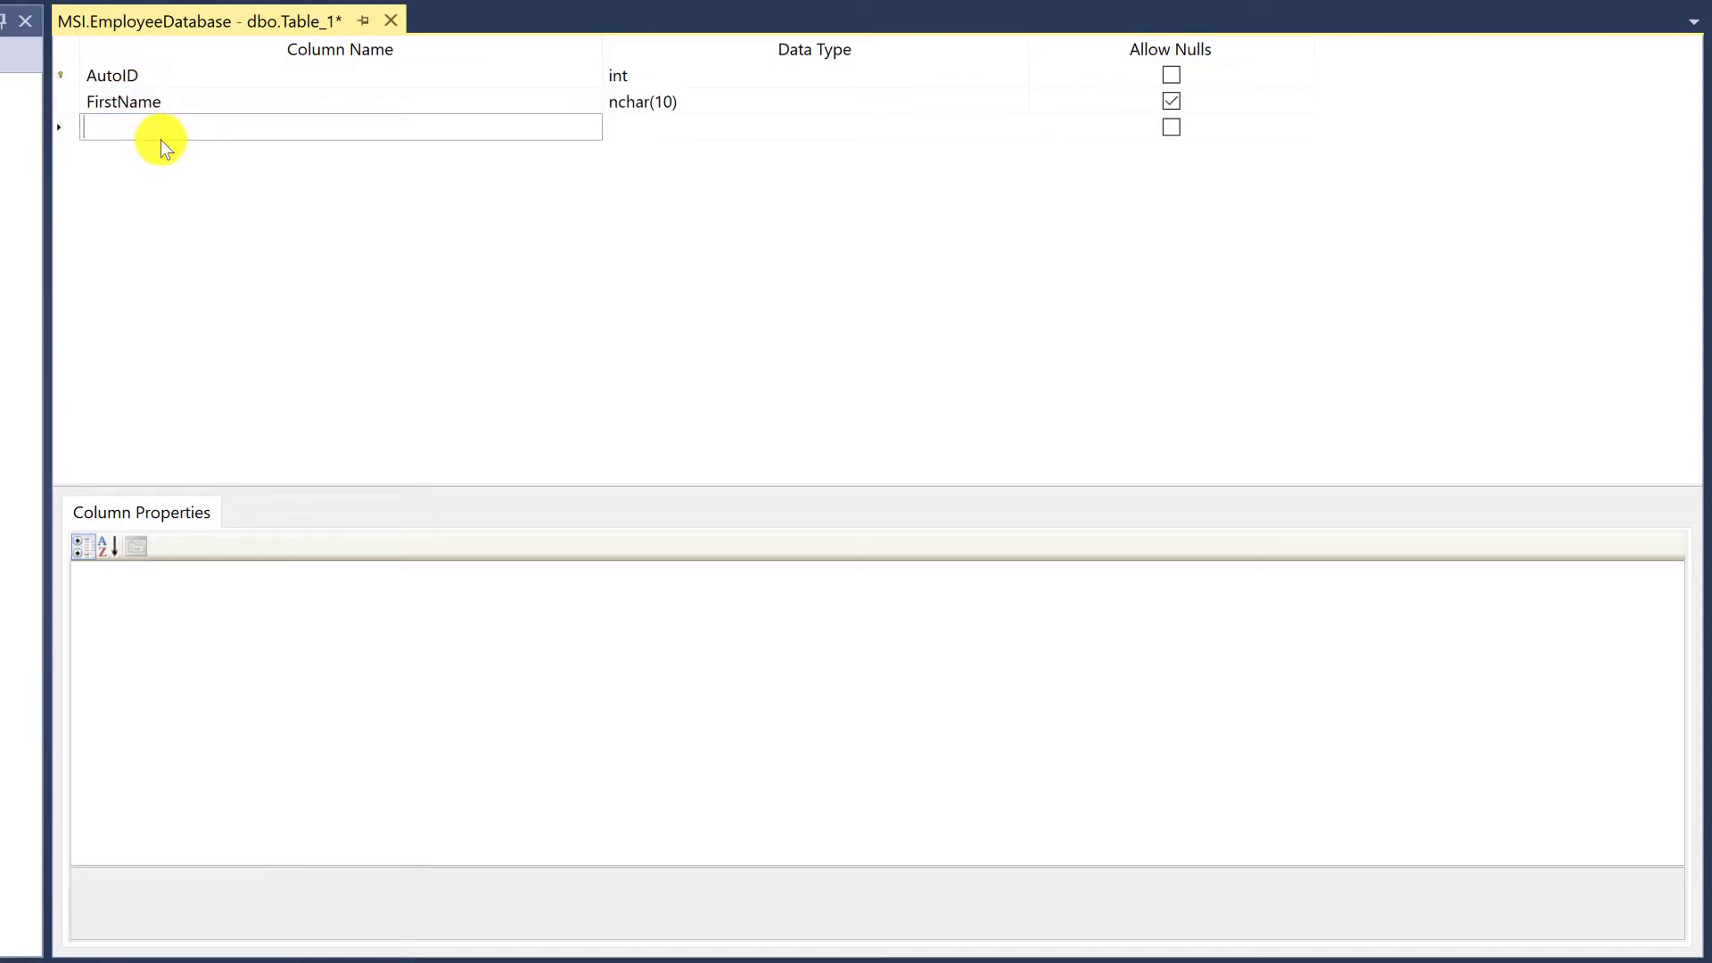
# Set the data type of the FirstName column to nvarchar(25)
pyautogui.click(676, 101)
pyautogui.write('nvarchar(50)')
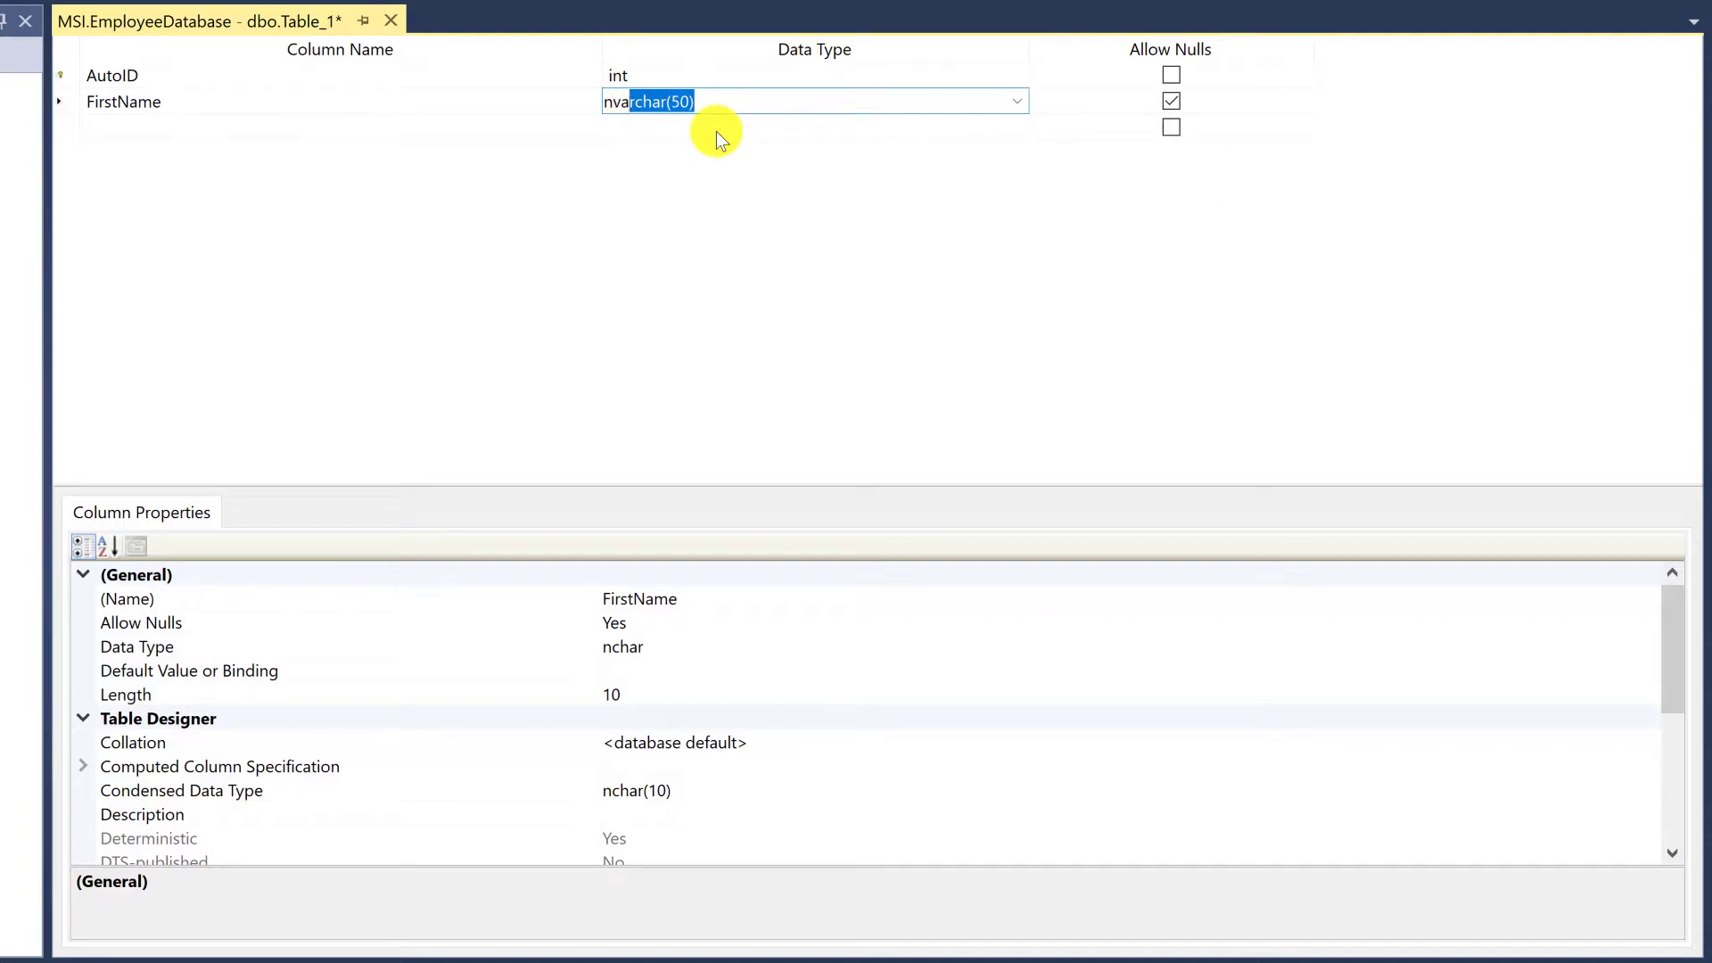
pyautogui.press('Return')
pyautogui.click(726, 101)
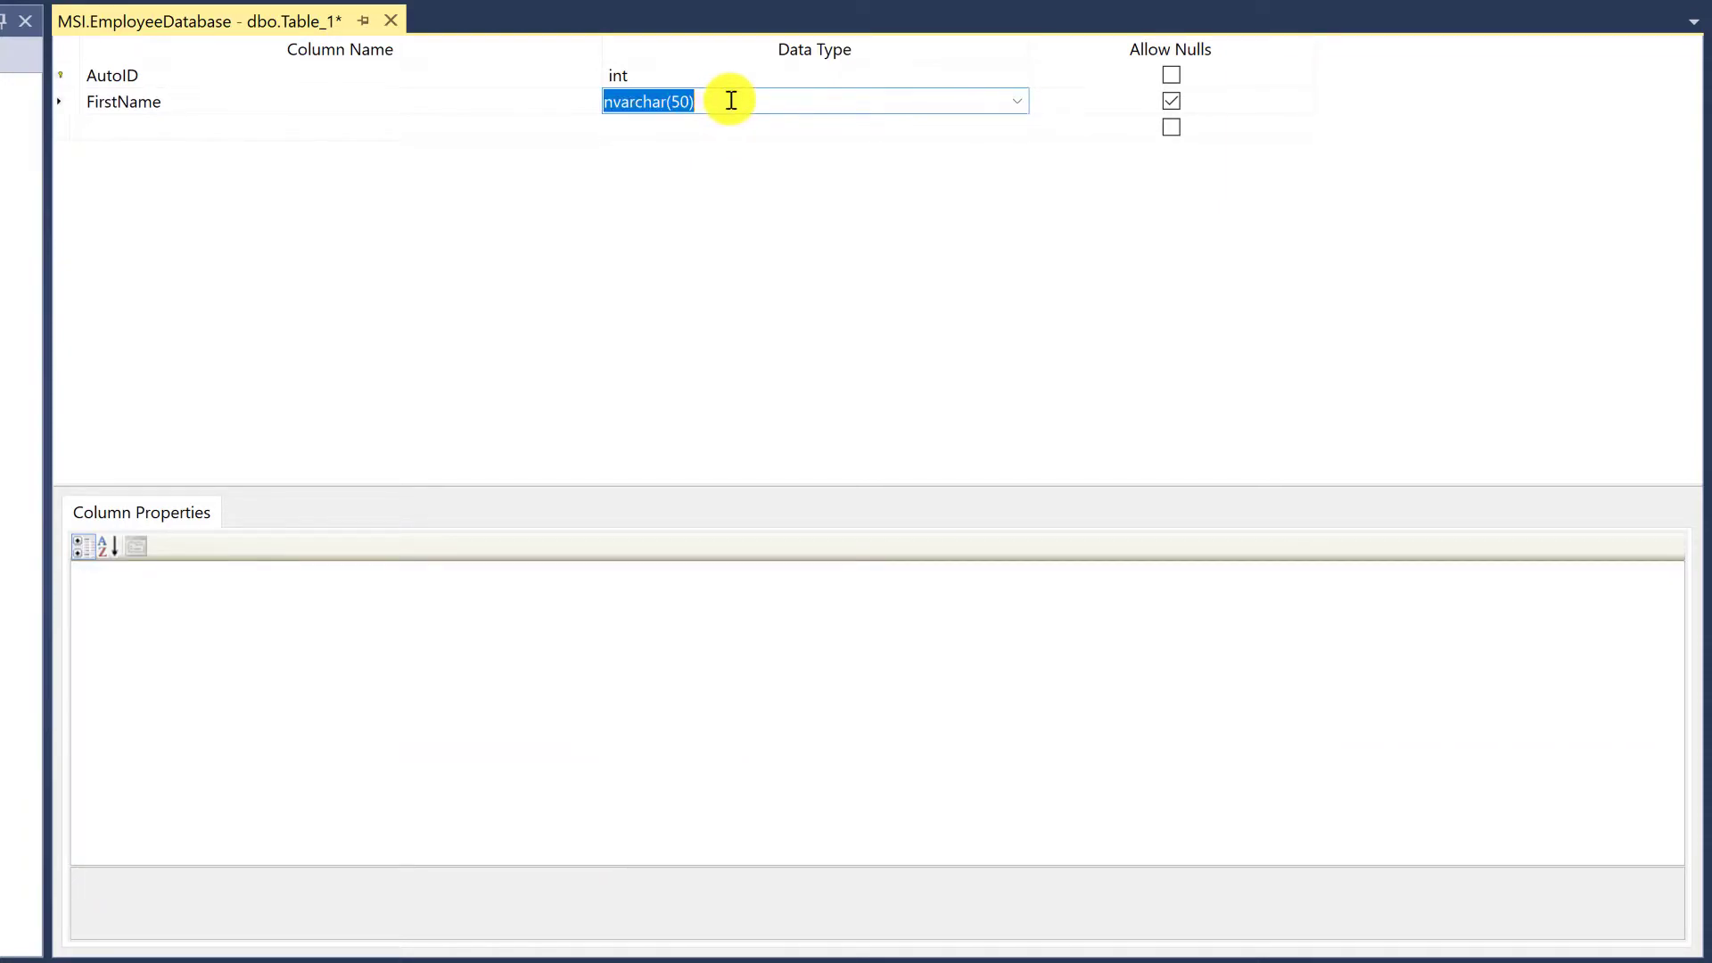
pyautogui.click(689, 105)
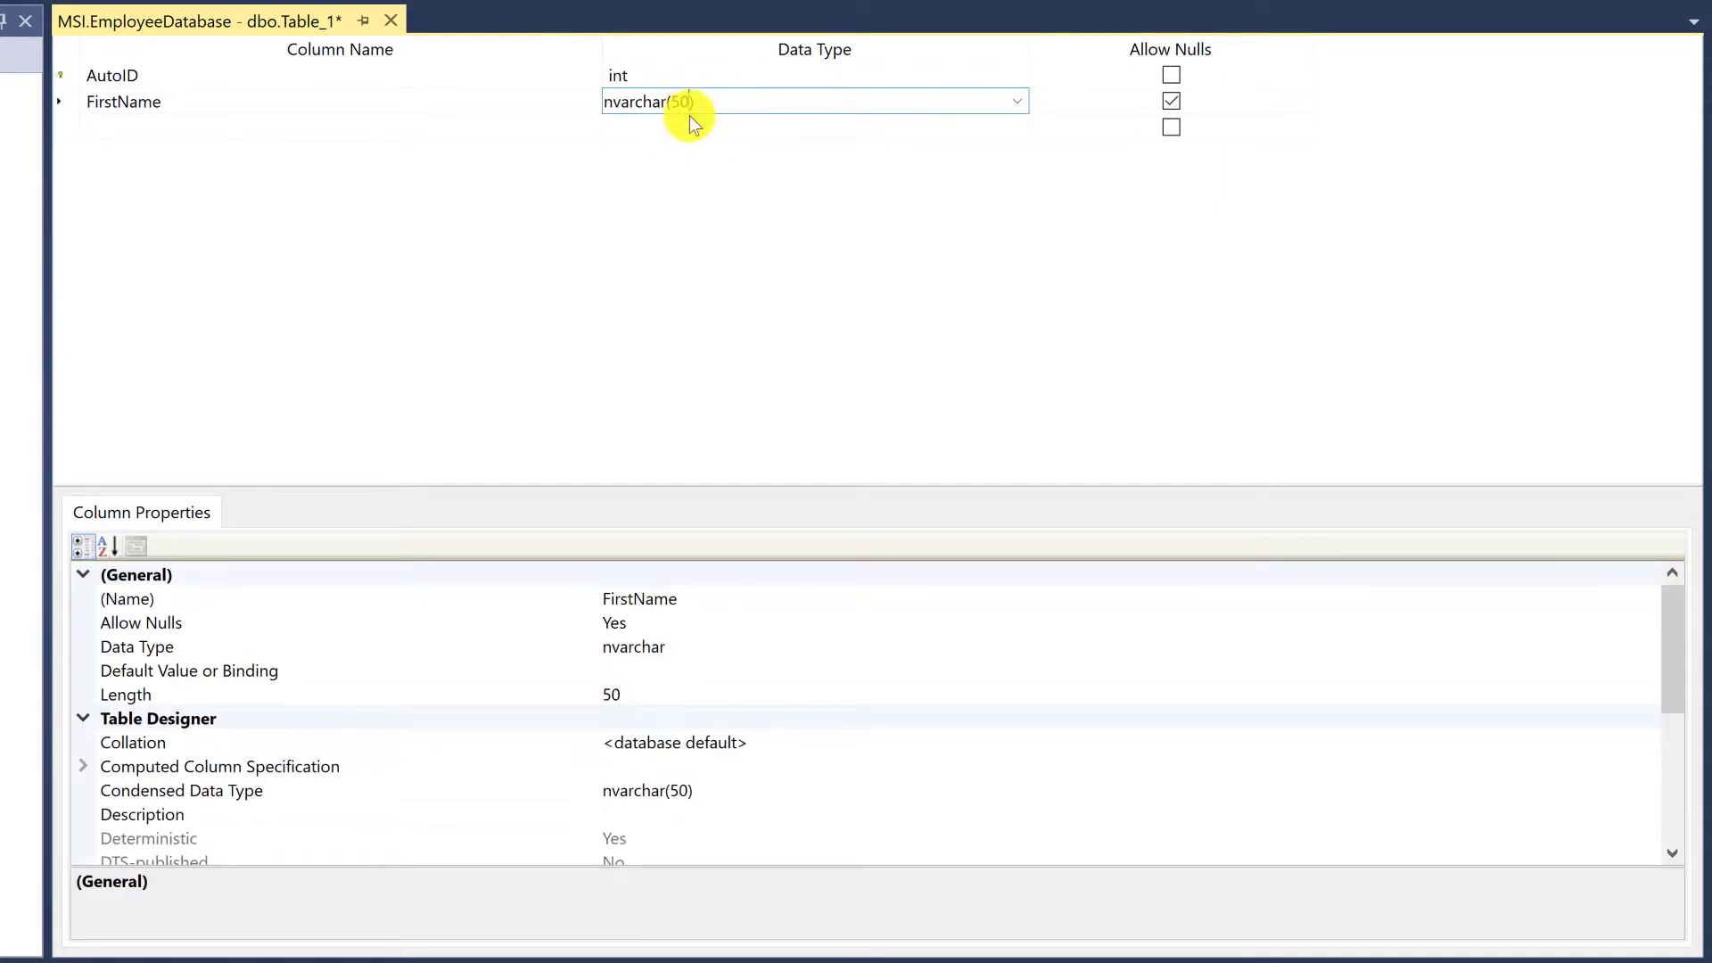
pyautogui.write('25')
pyautogui.click(499, 125)
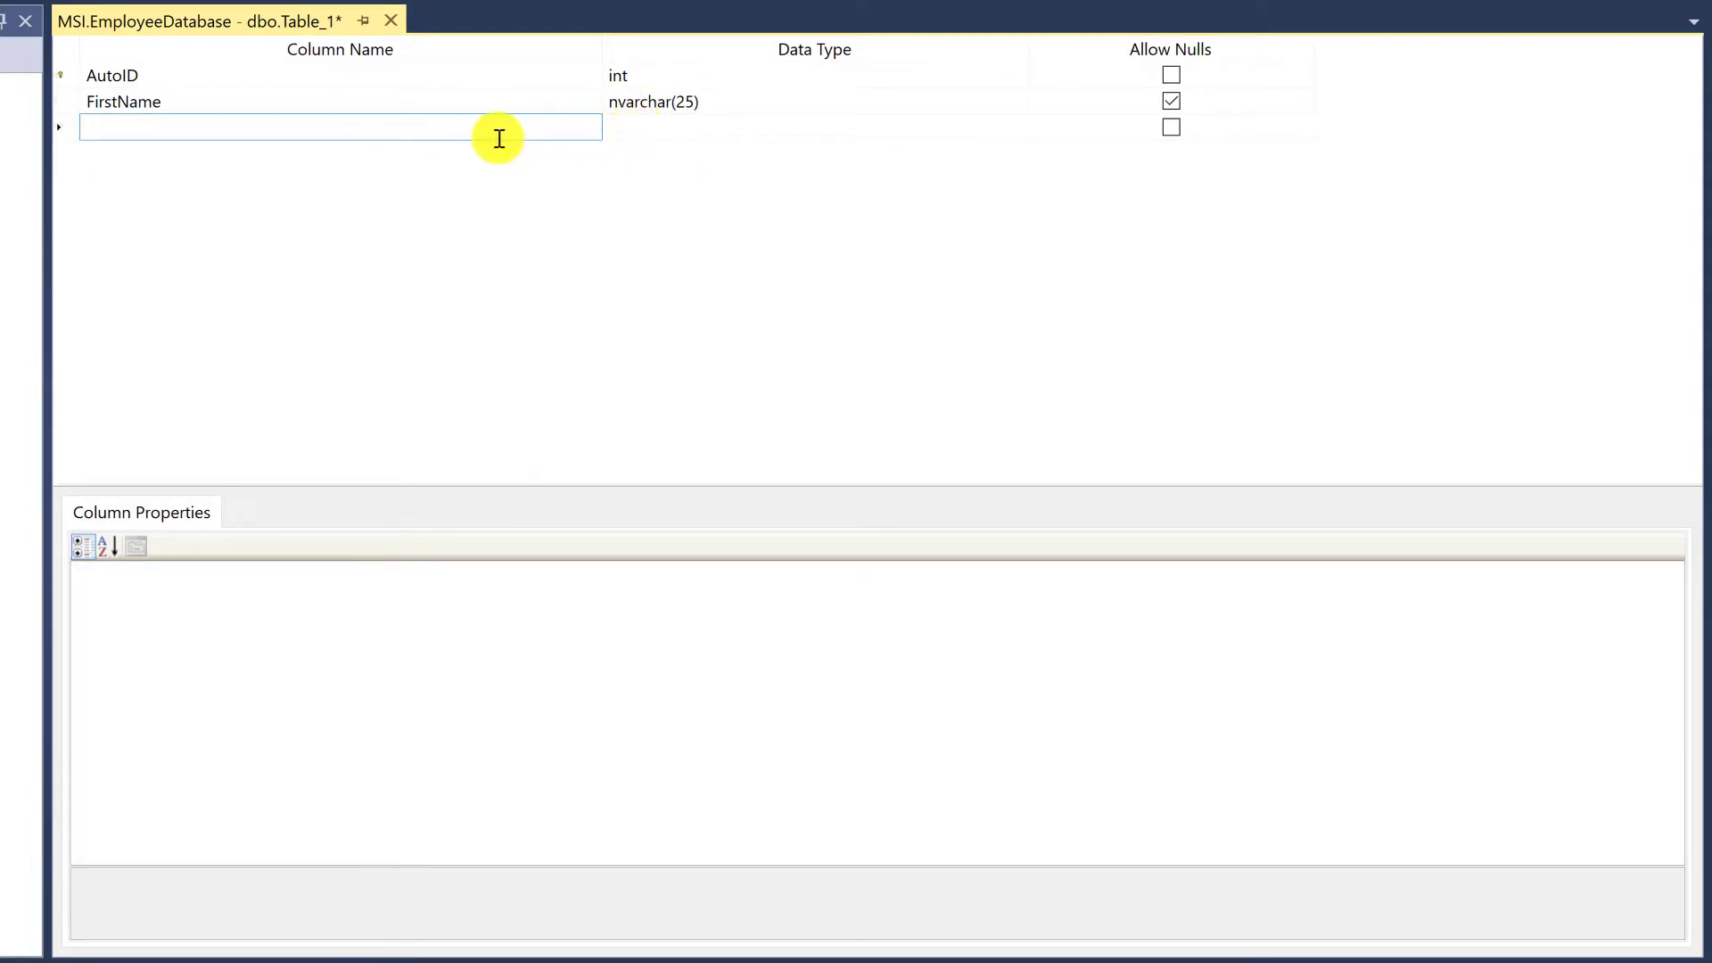
pyautogui.click(725, 105)
# Add a LastName column and give it the nvarchar(25) data type copied from FirstName
pyautogui.click(542, 127)
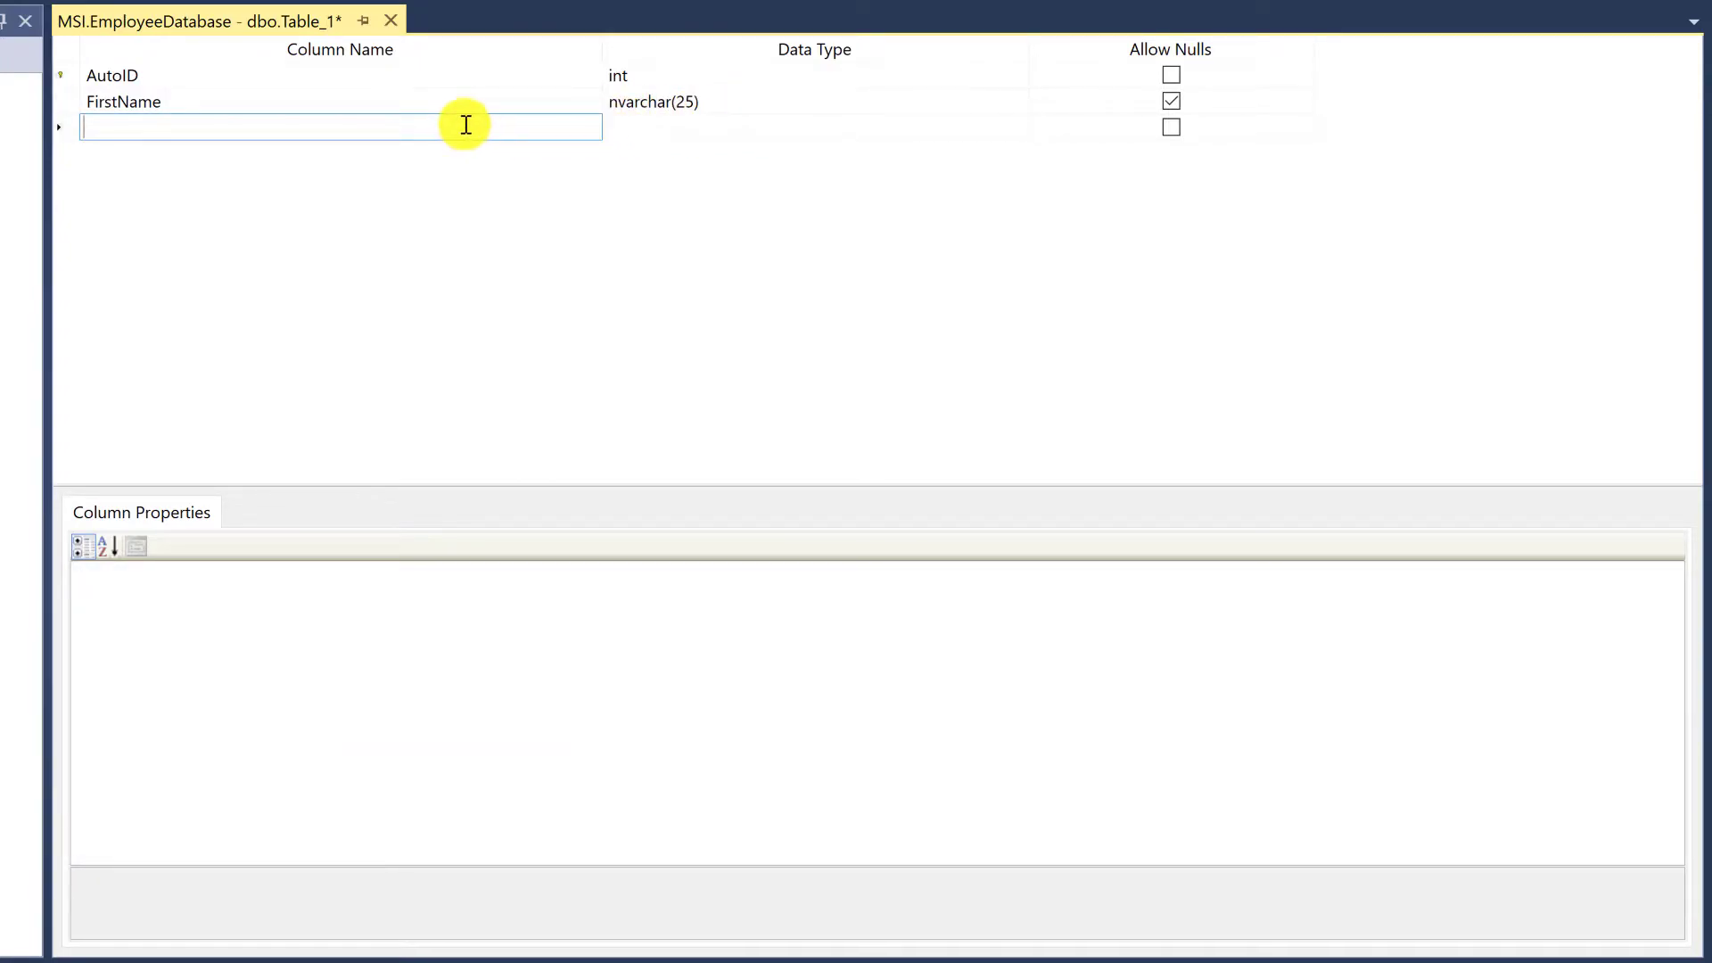
pyautogui.write('LastName')
pyautogui.press('Return')
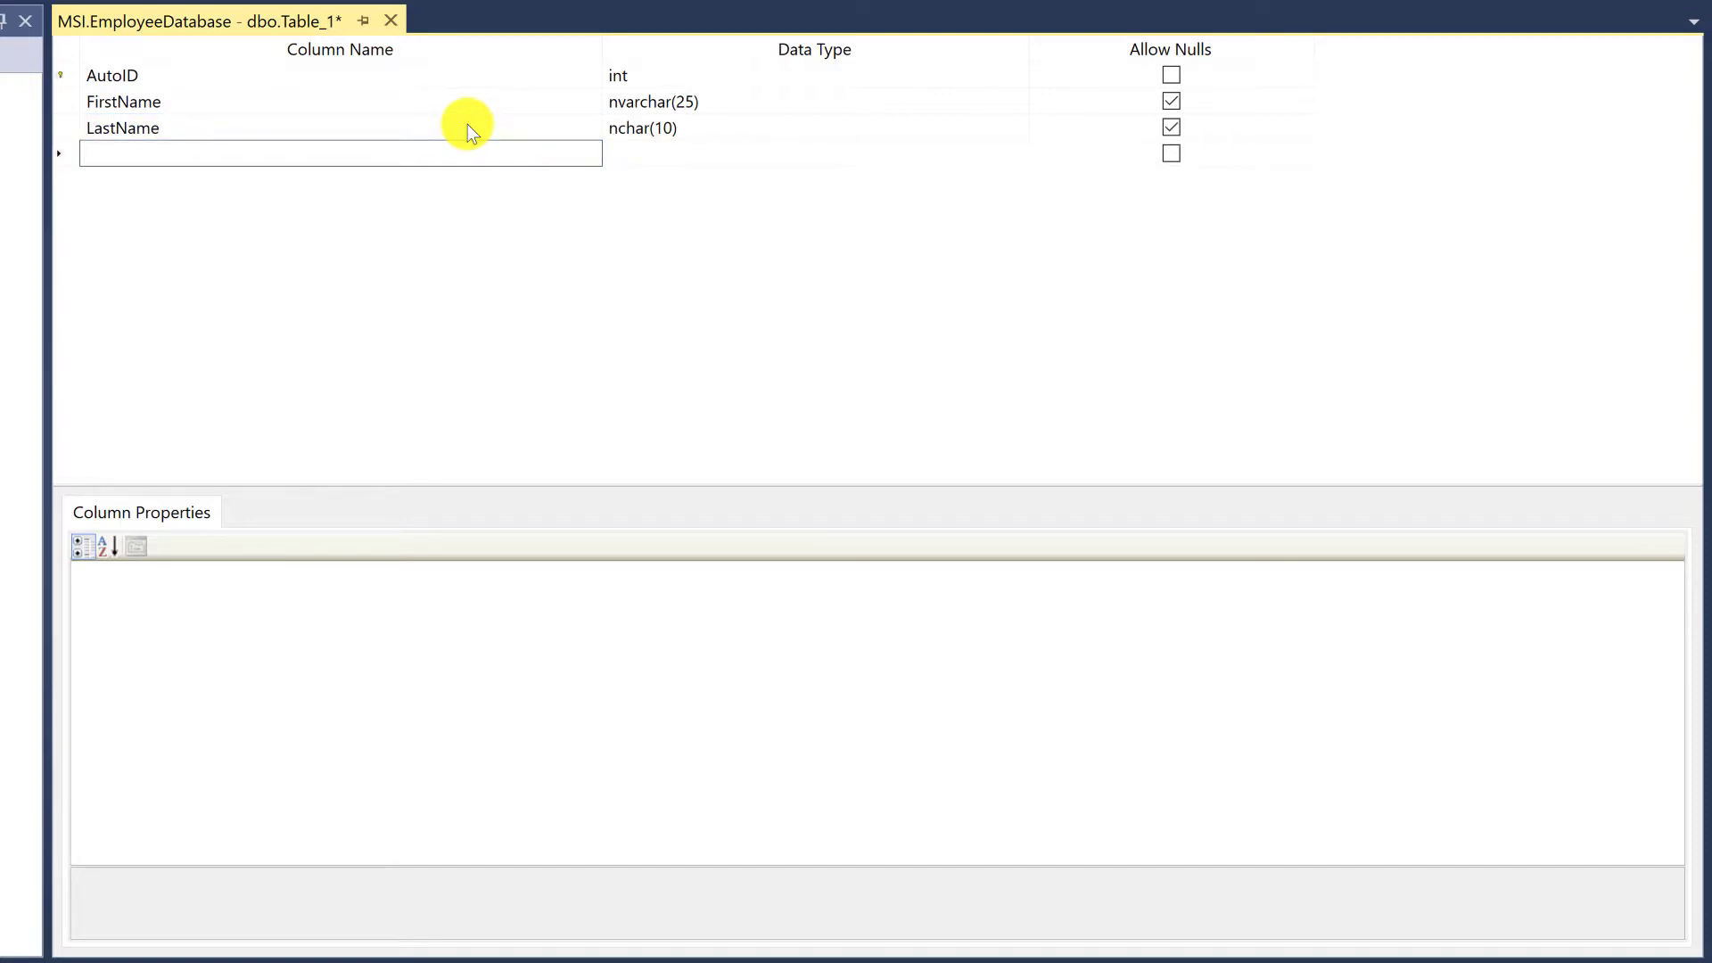
pyautogui.click(667, 103)
pyautogui.hotkey('ctrl', 'c')
pyautogui.click(669, 132)
pyautogui.hotkey('ctrl', 'v')
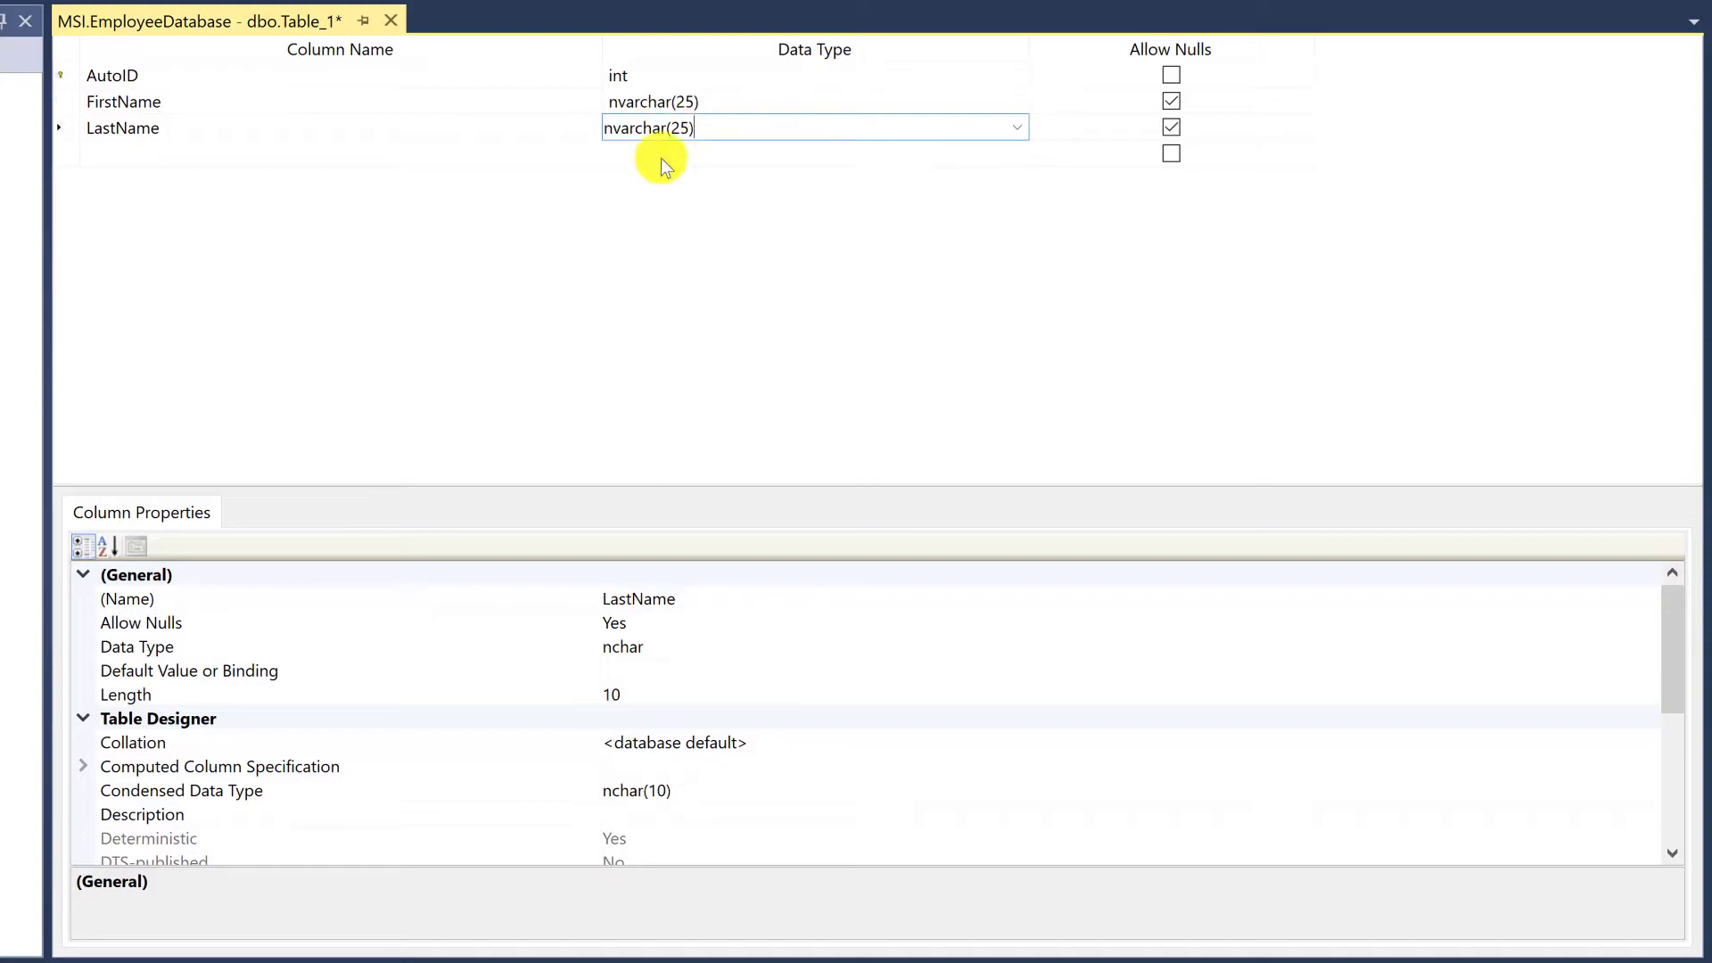
# Add an Email column and give it the same nvarchar(25) data type as LastName
pyautogui.click(468, 155)
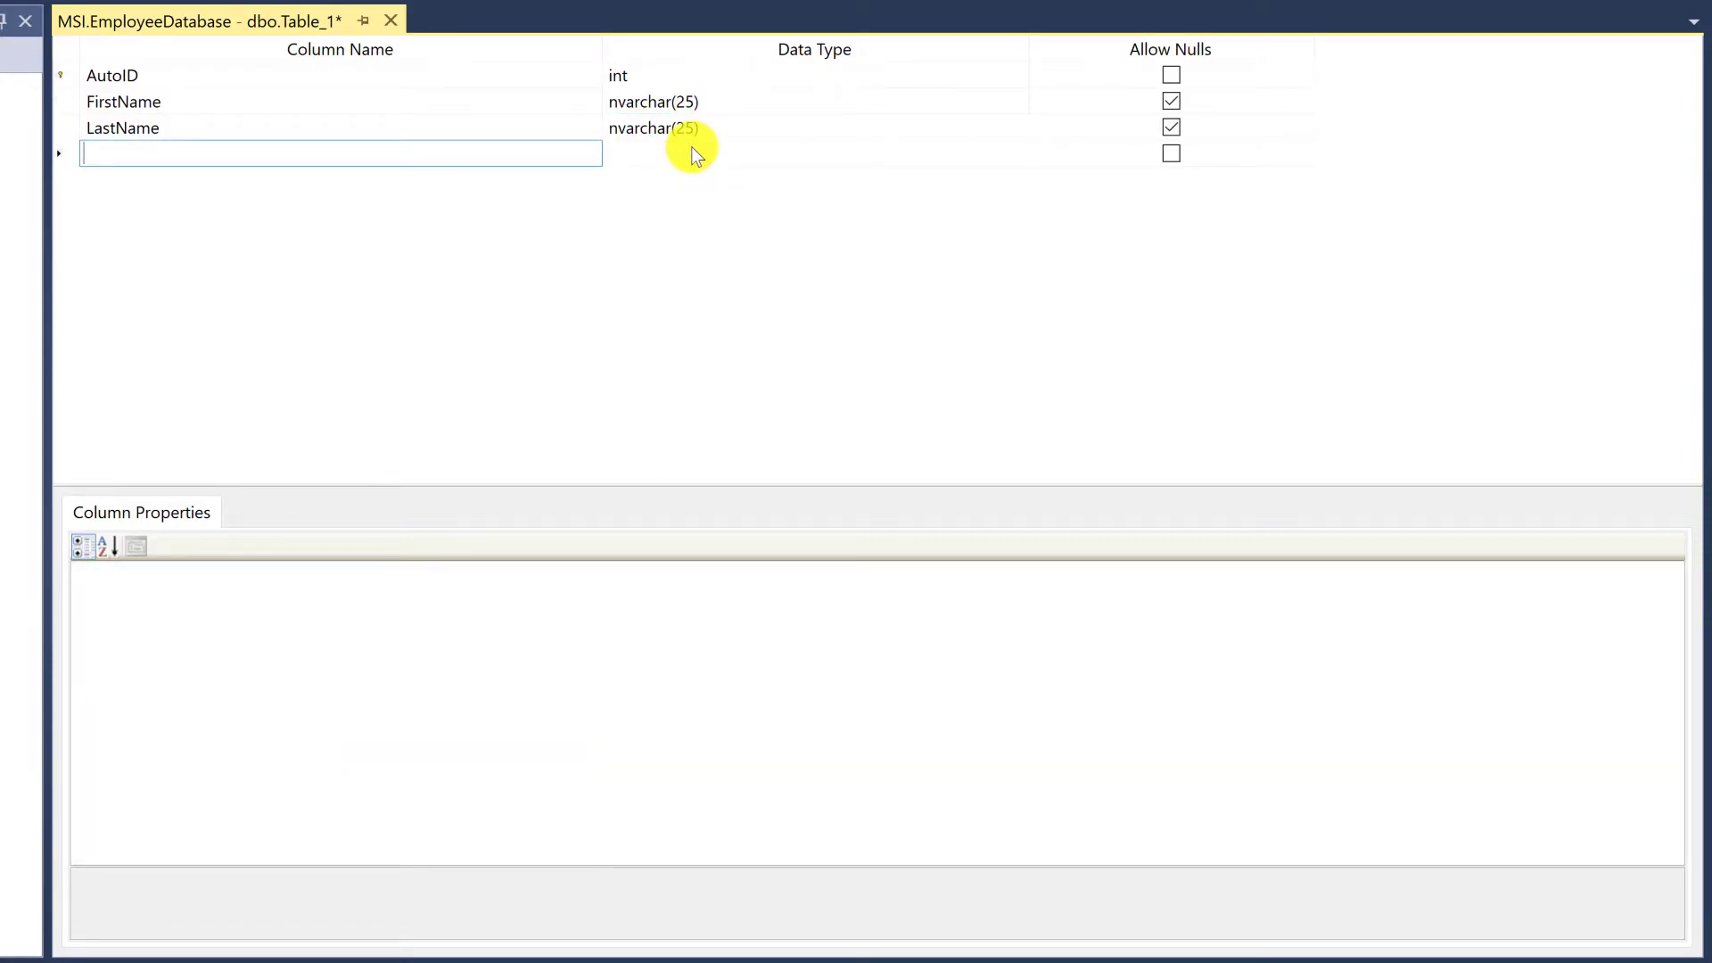
pyautogui.write('Email')
pyautogui.press('Return')
pyautogui.click(737, 128)
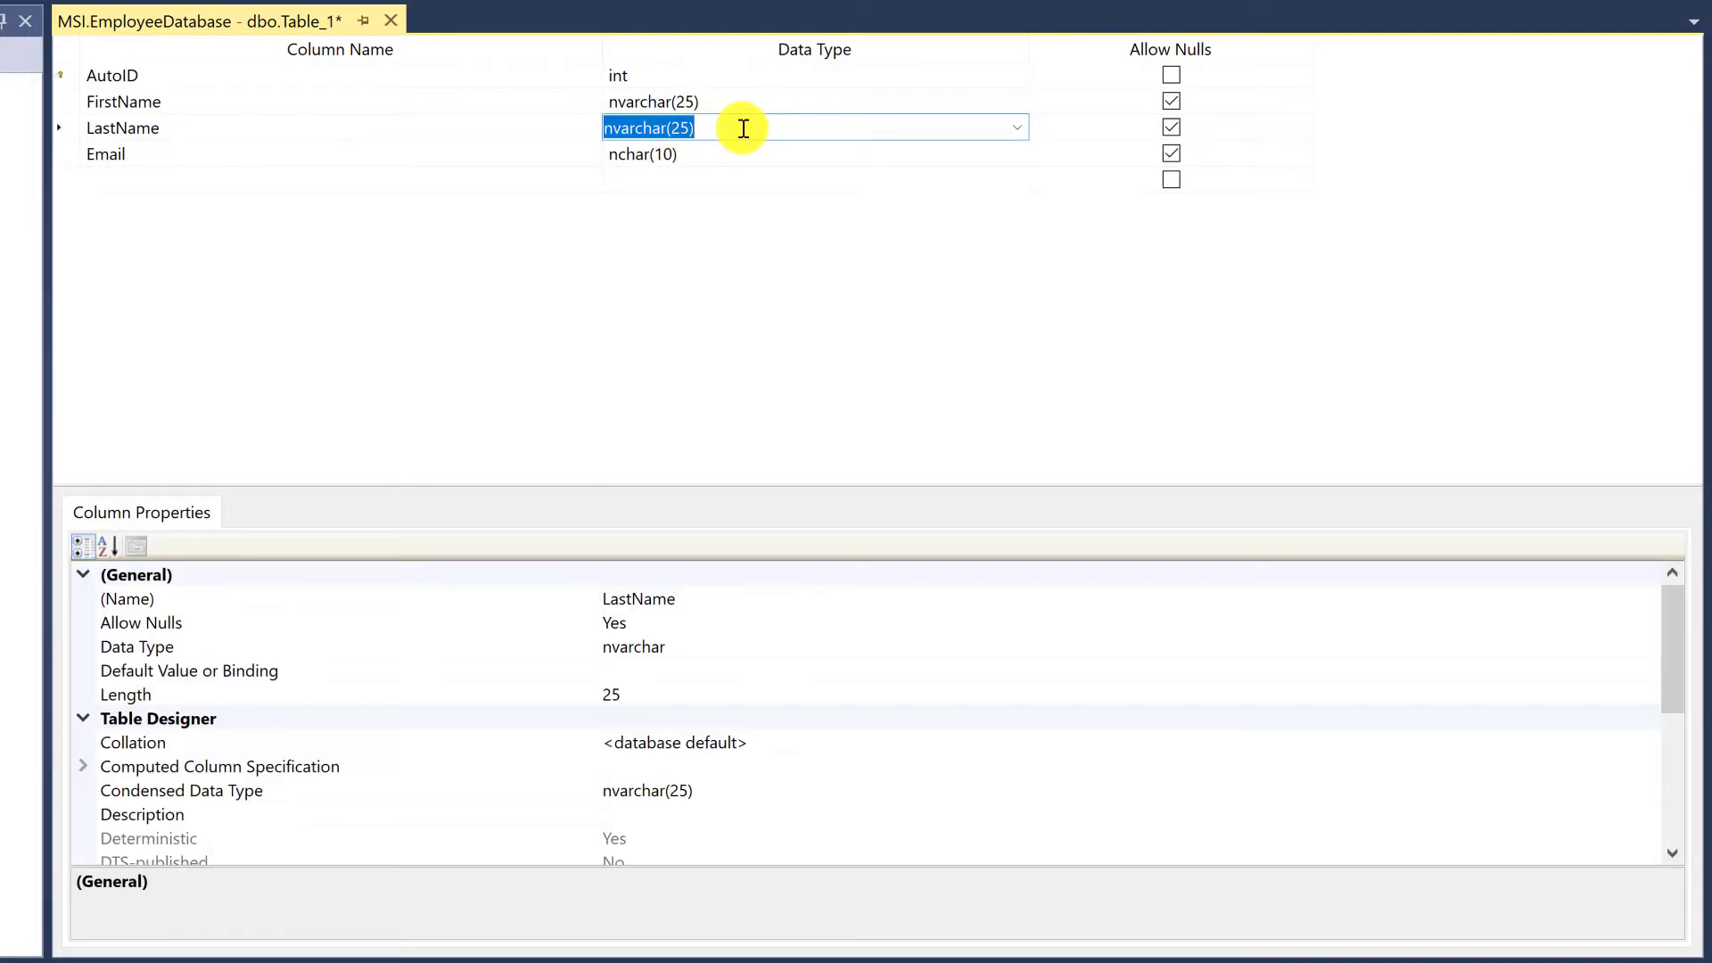
pyautogui.click(693, 153)
pyautogui.hotkey('ctrl', 'v')
pyautogui.click(700, 183)
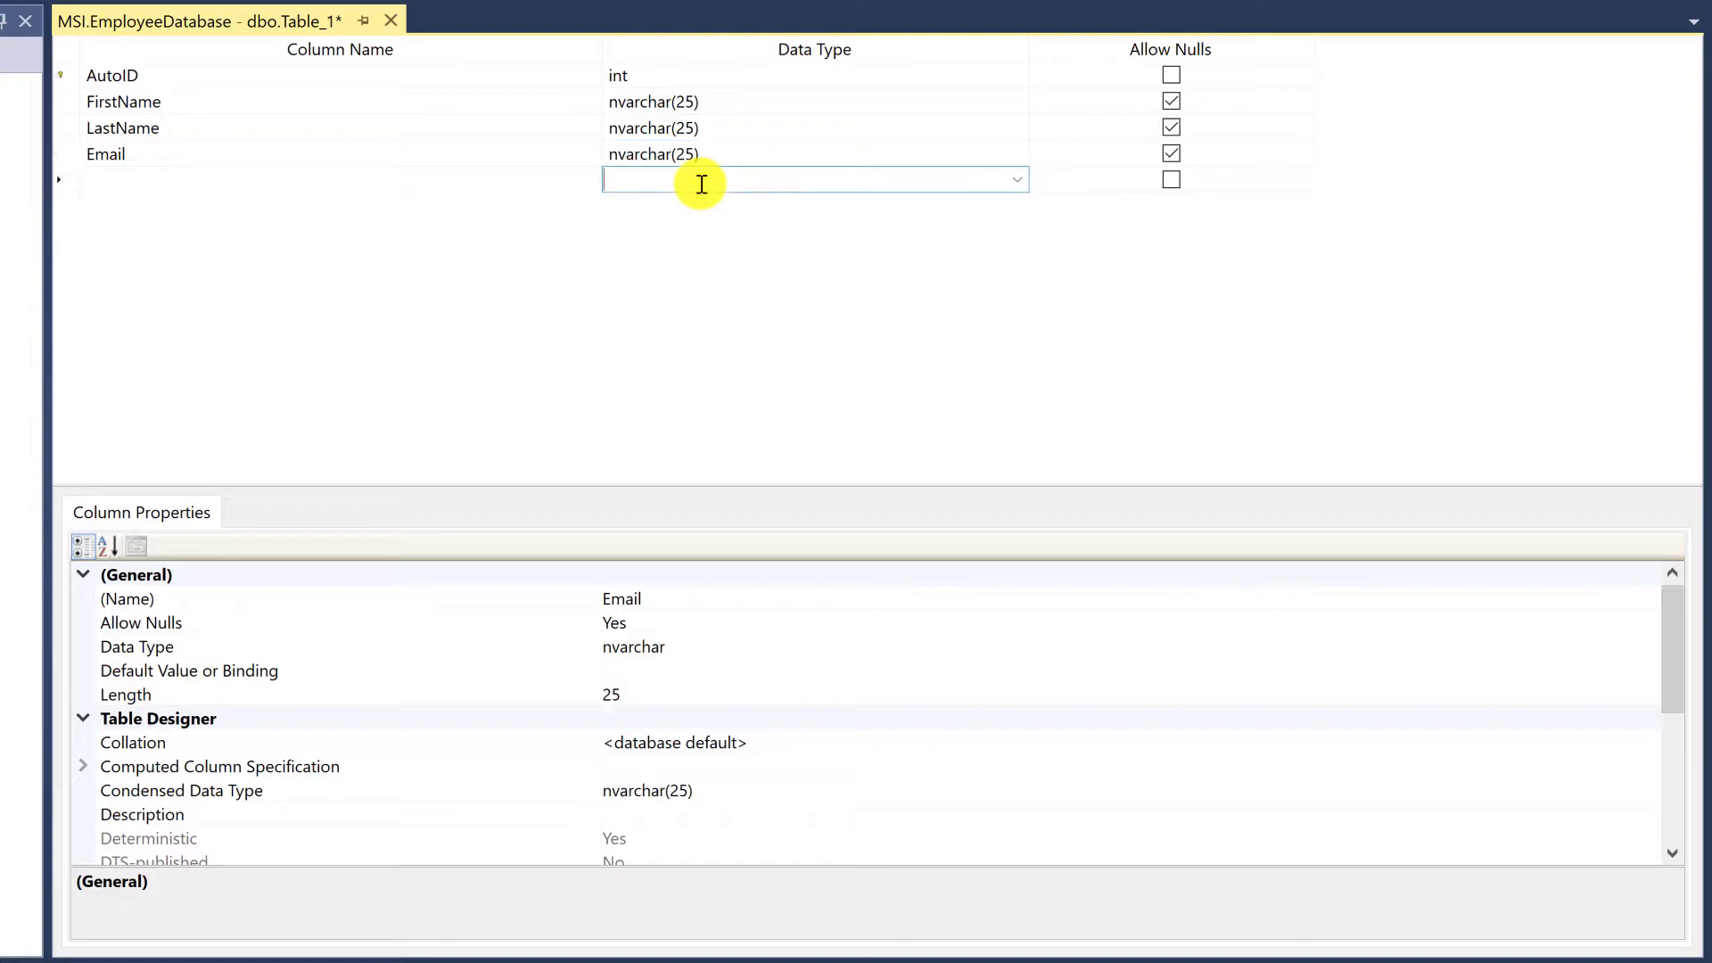
# Change the data type of the Email column to nvarchar(30)
pyautogui.click(688, 153)
pyautogui.click(687, 154)
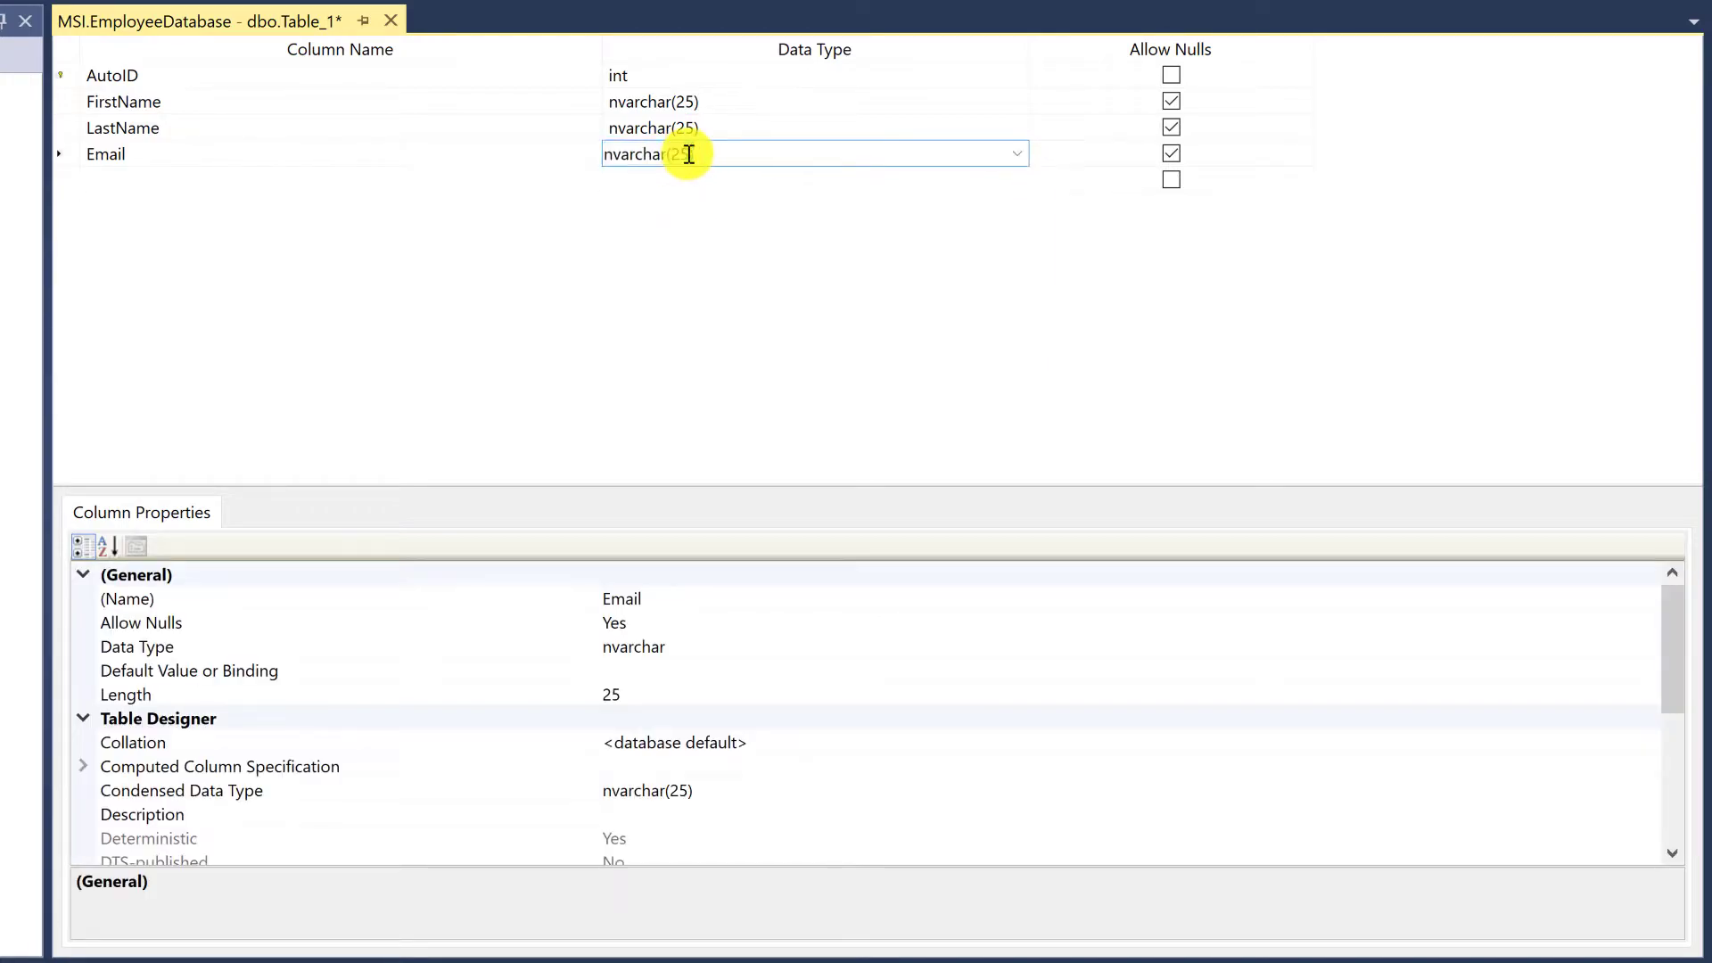
pyautogui.press('BackSpace')
pyautogui.press('BackSpace')
pyautogui.write('30')
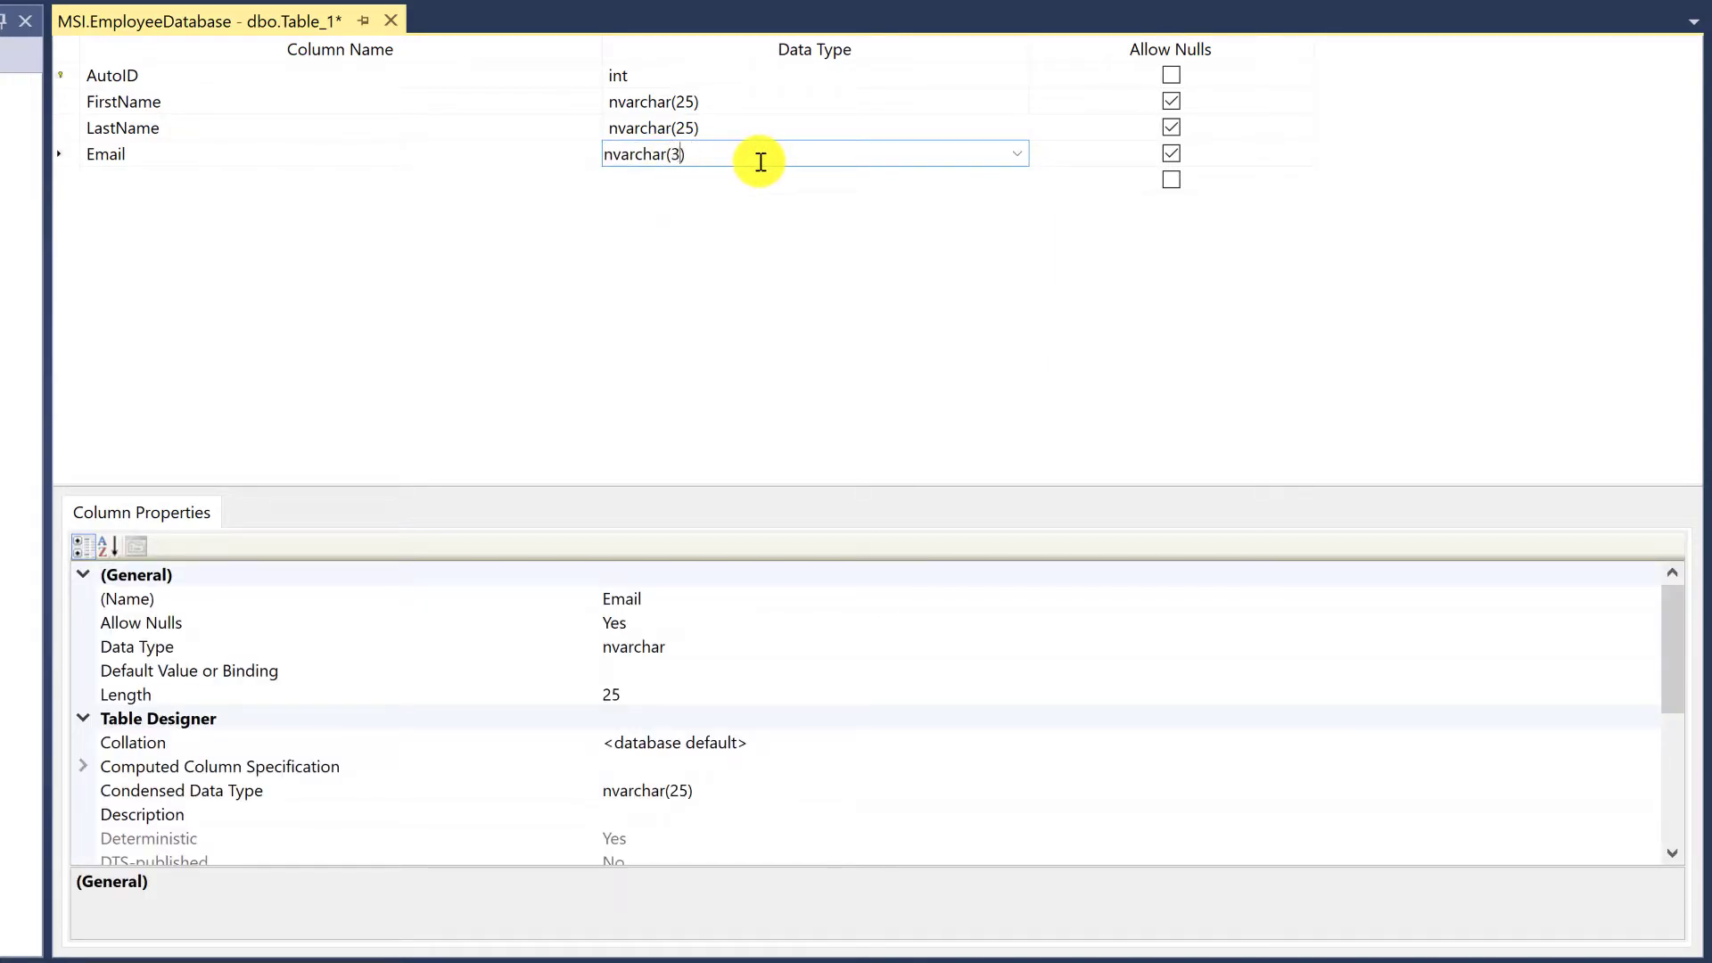
pyautogui.press('Down')
pyautogui.click(234, 151)
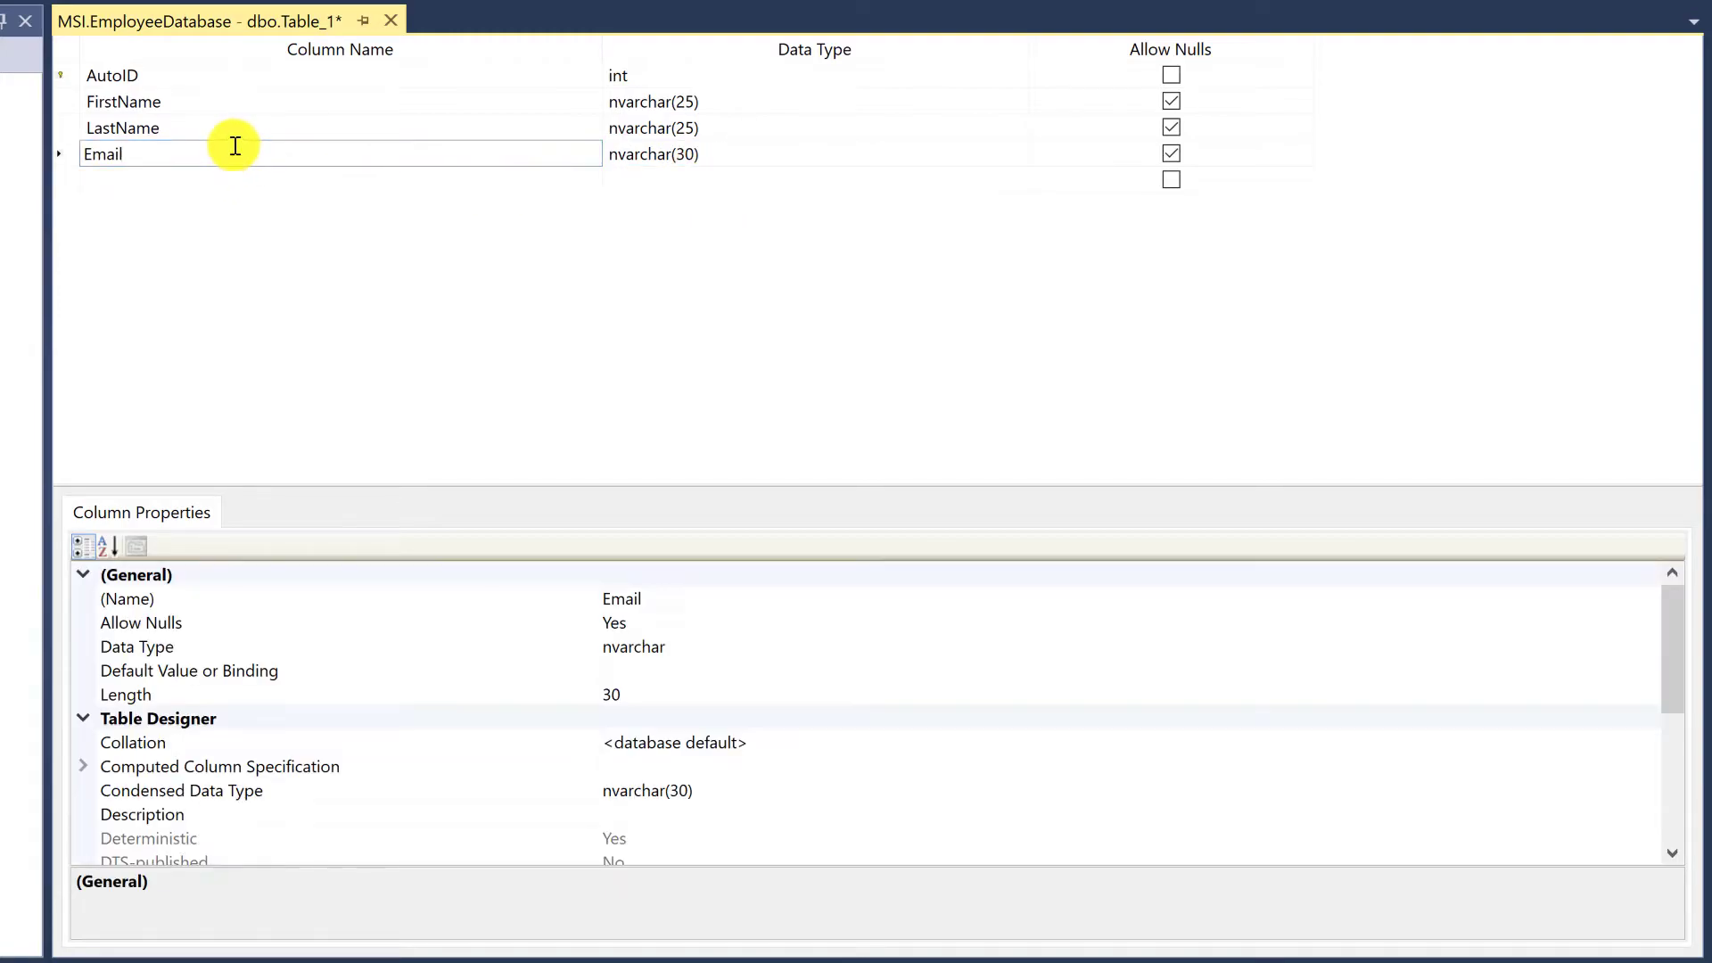
# Add a JobTitle column and give it the nvarchar(30) data type copied from Email
pyautogui.click(257, 176)
pyautogui.write('JobTitle')
pyautogui.press('Down')
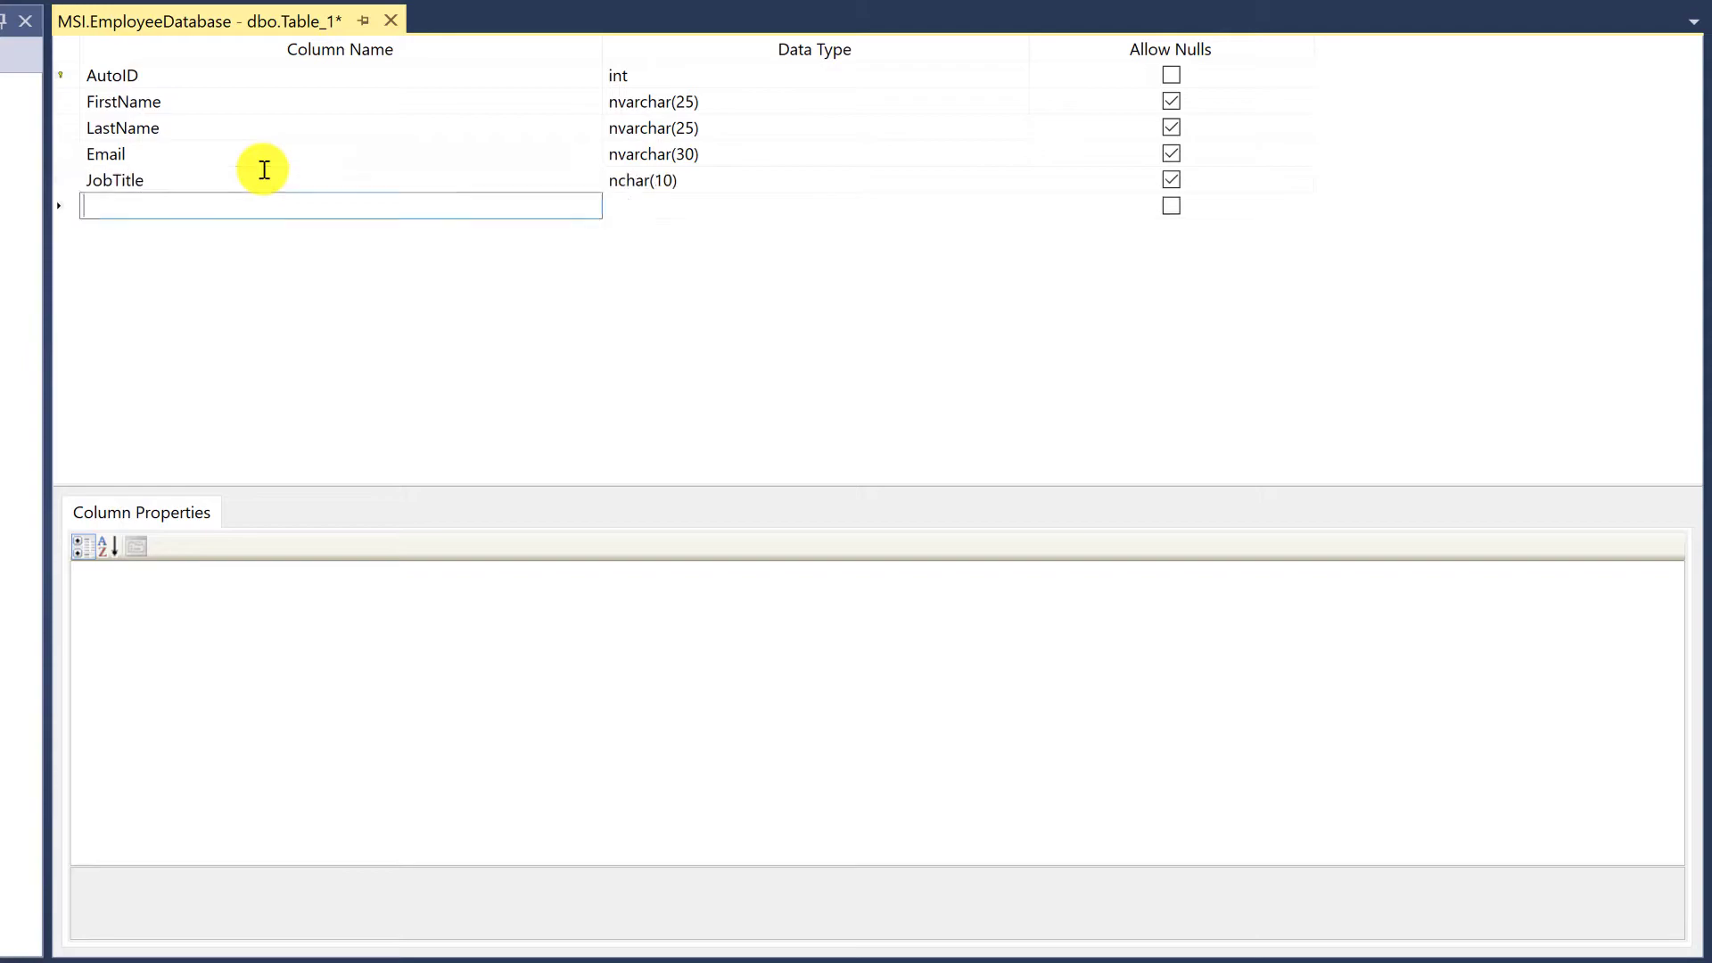
pyautogui.click(747, 155)
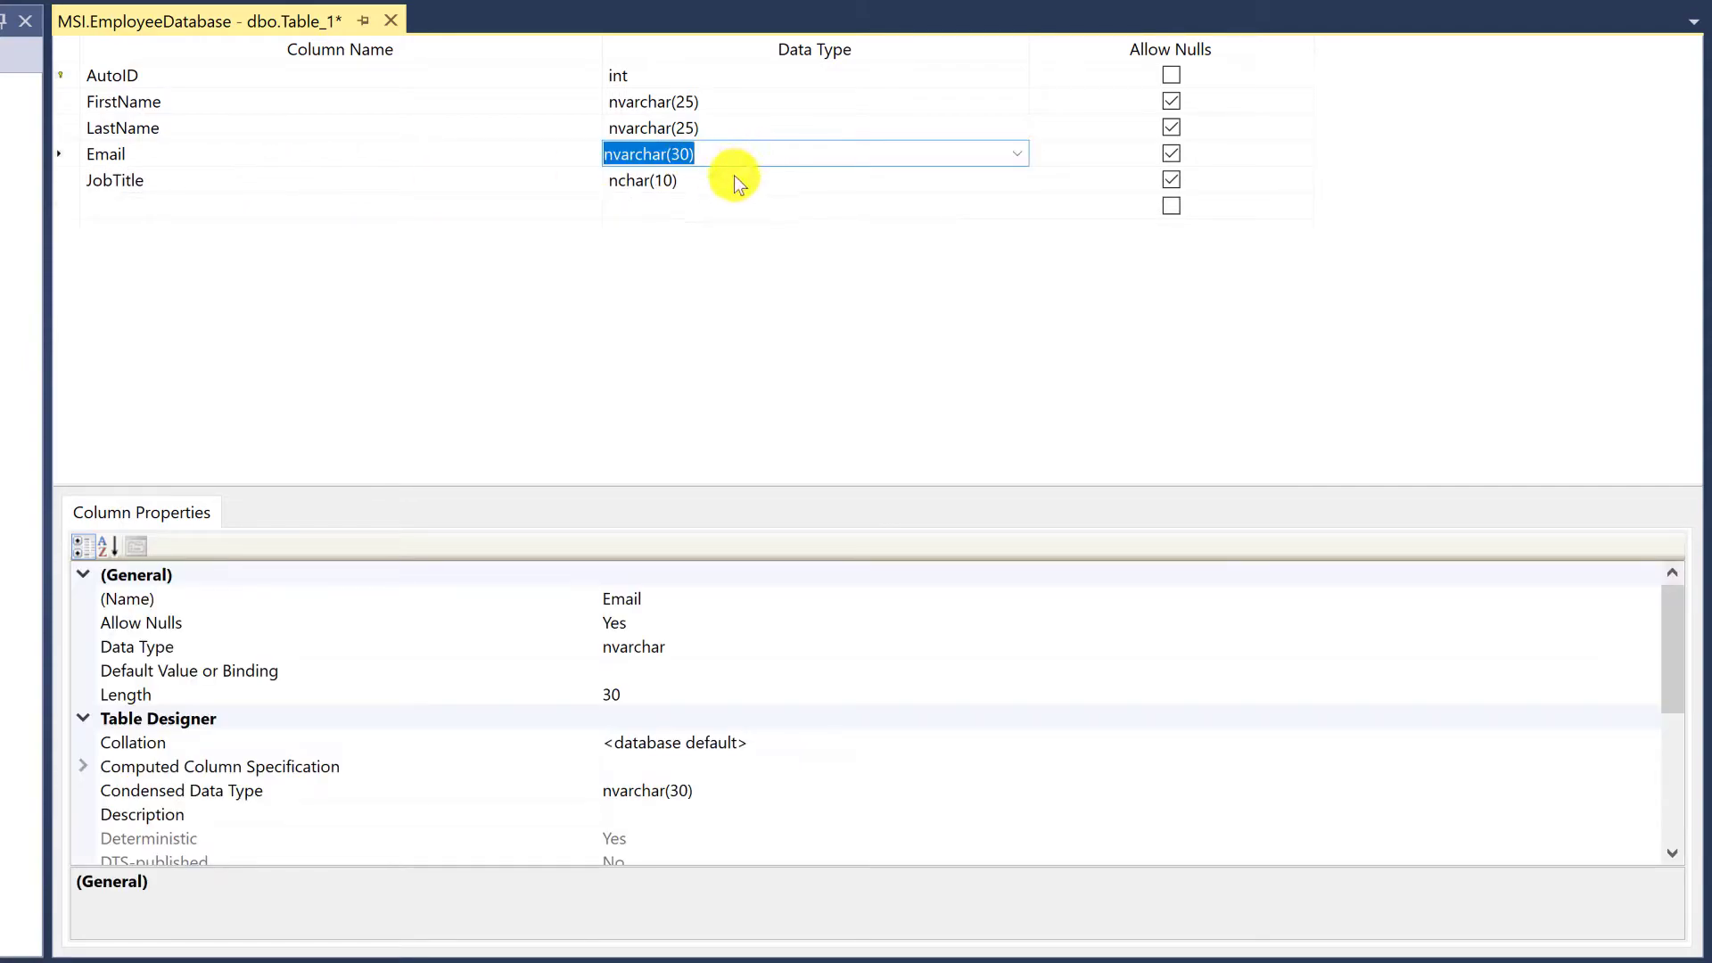
pyautogui.click(713, 180)
pyautogui.hotkey('ctrl', 'v')
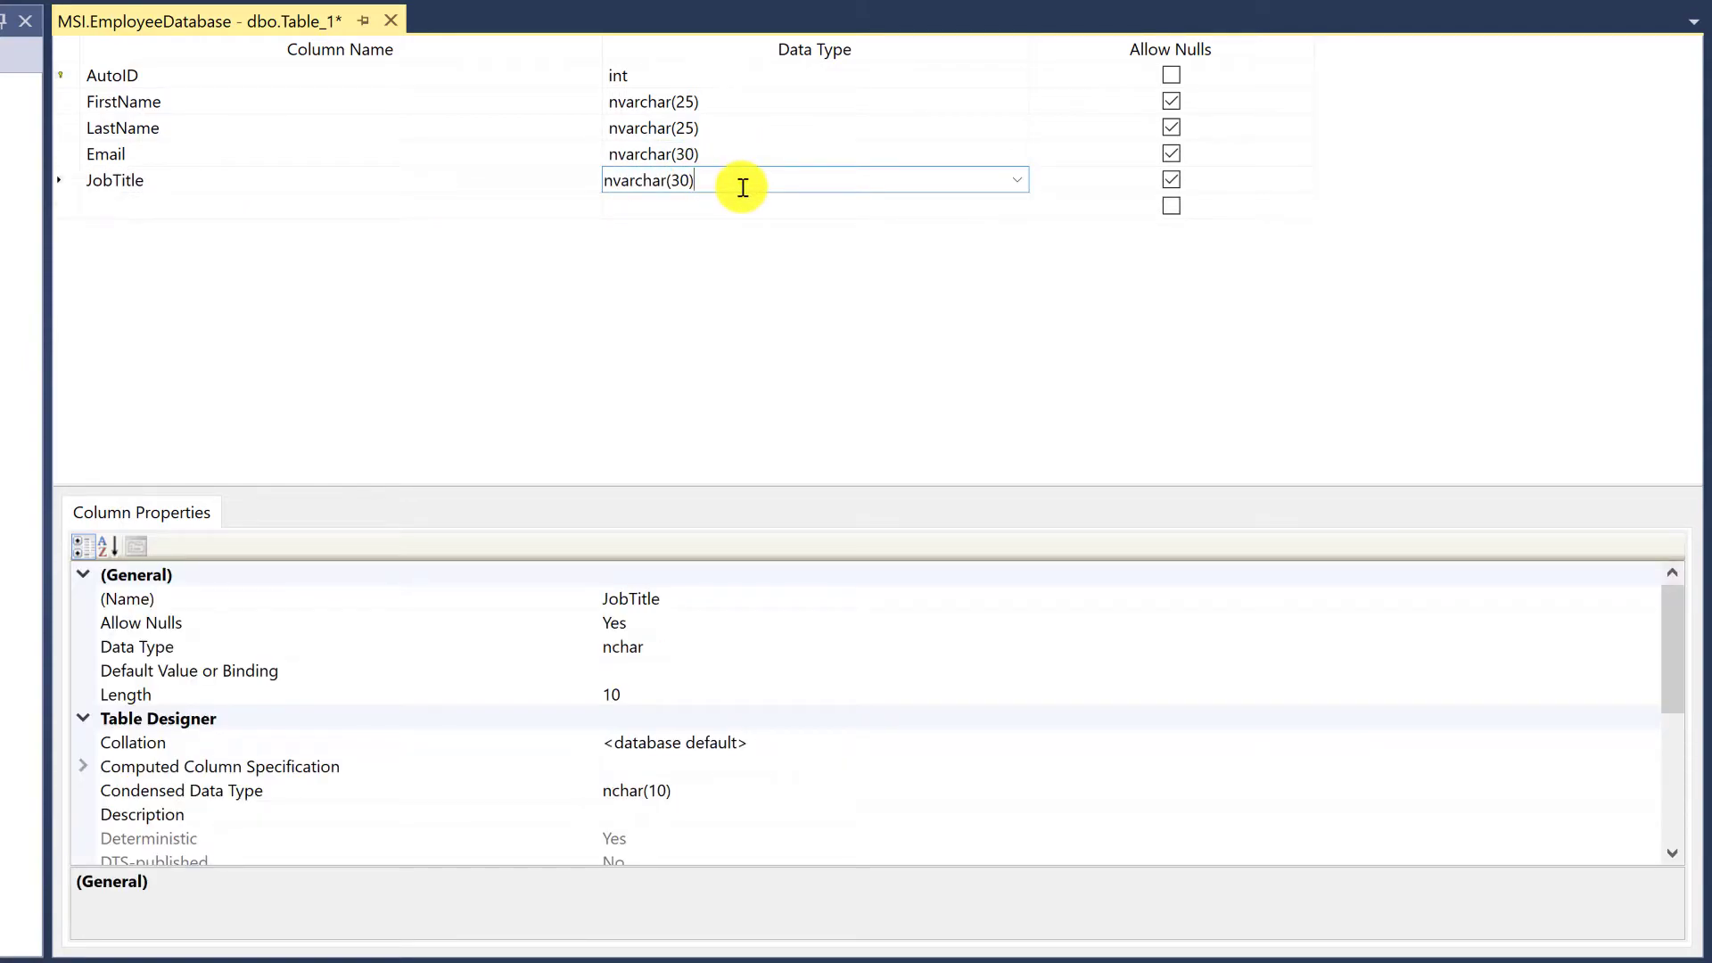
# Add a Phone column and give it the nvarchar(30) data type
pyautogui.click(332, 190)
pyautogui.click(327, 200)
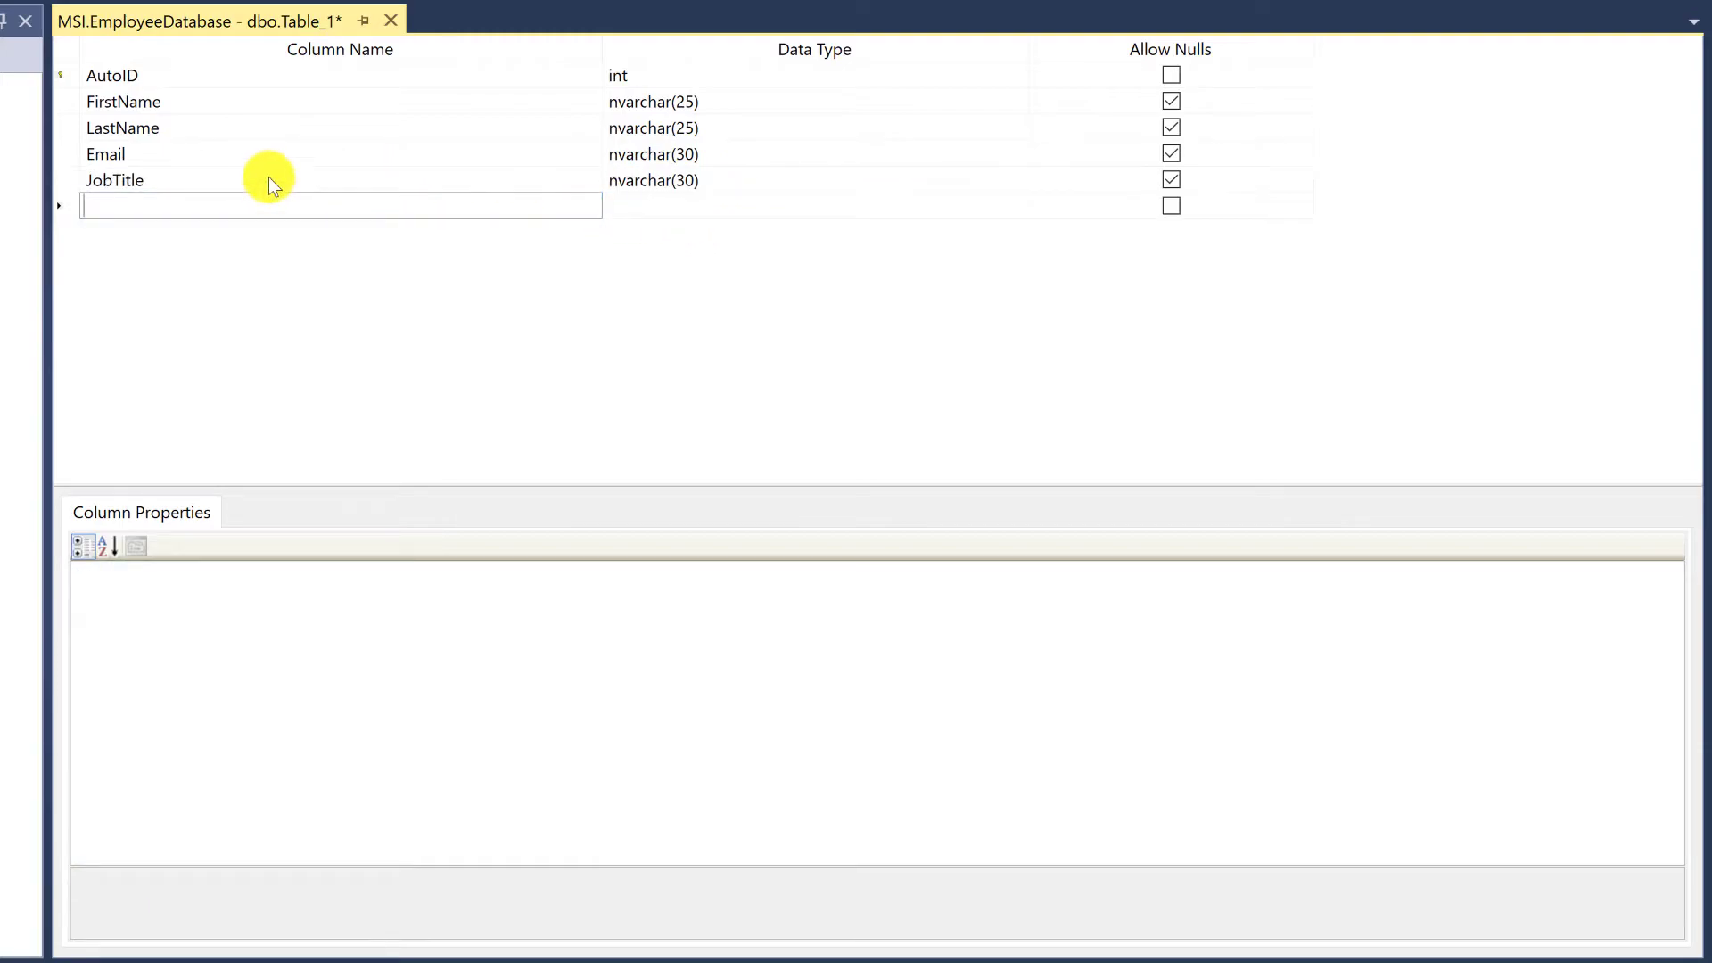
pyautogui.write('Phone')
pyautogui.press('Return')
pyautogui.click(704, 211)
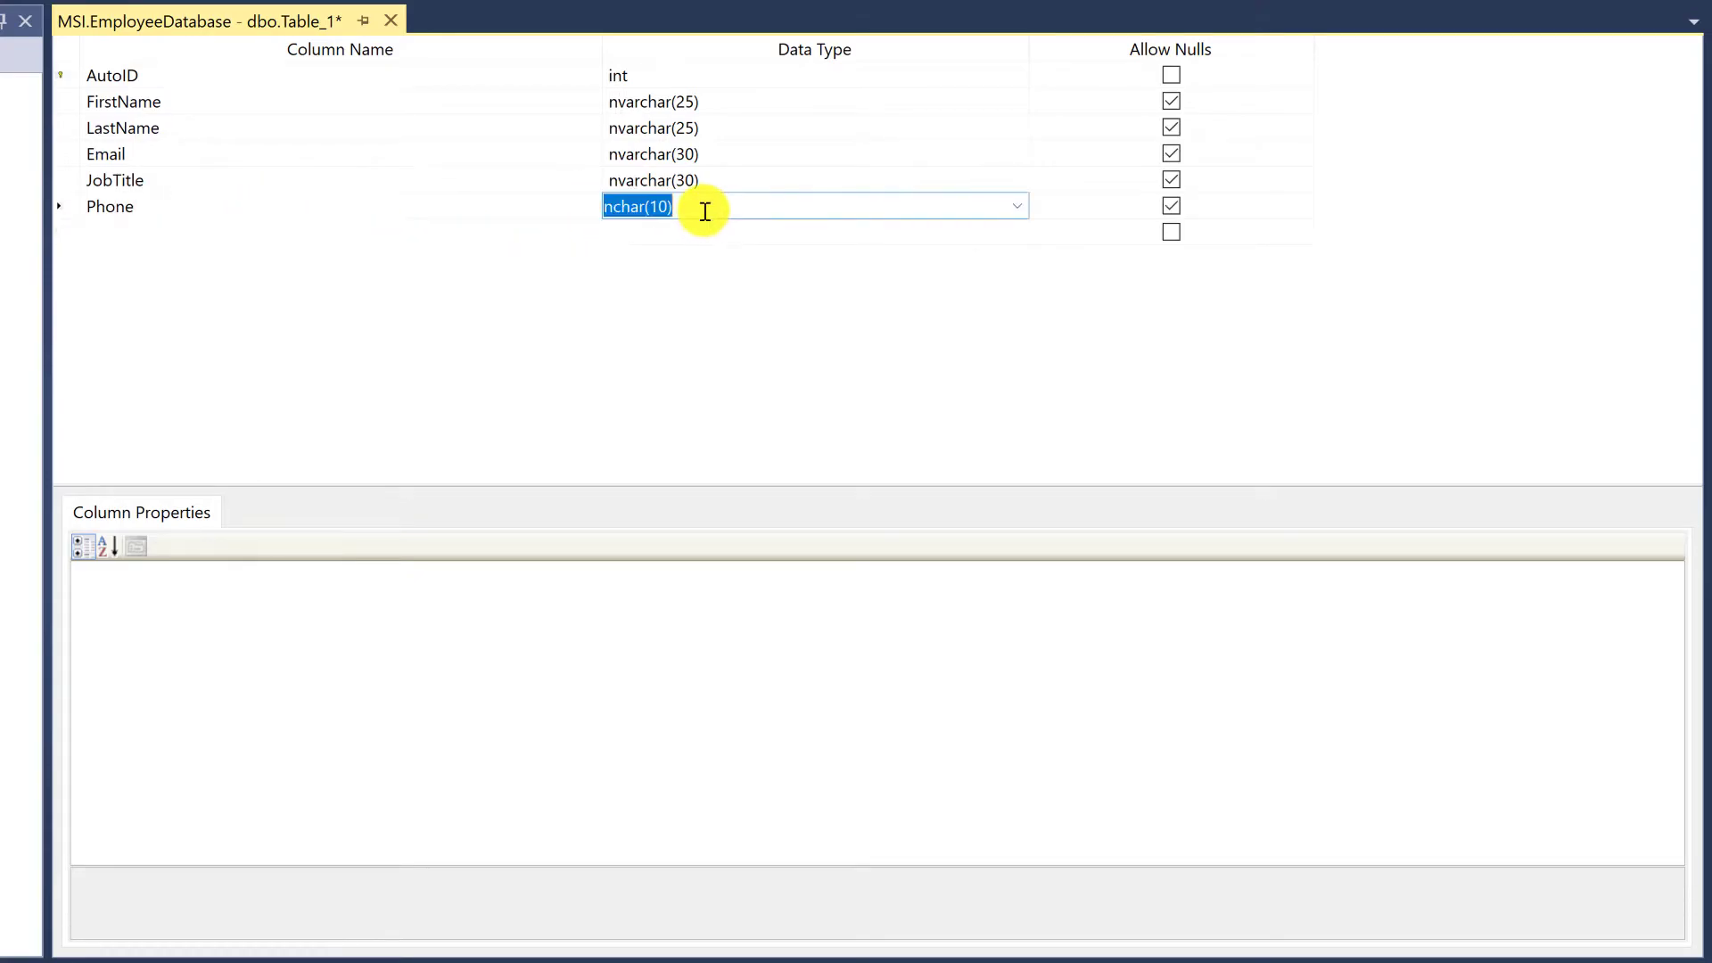
pyautogui.hotkey('ctrl', 'v')
pyautogui.click(734, 235)
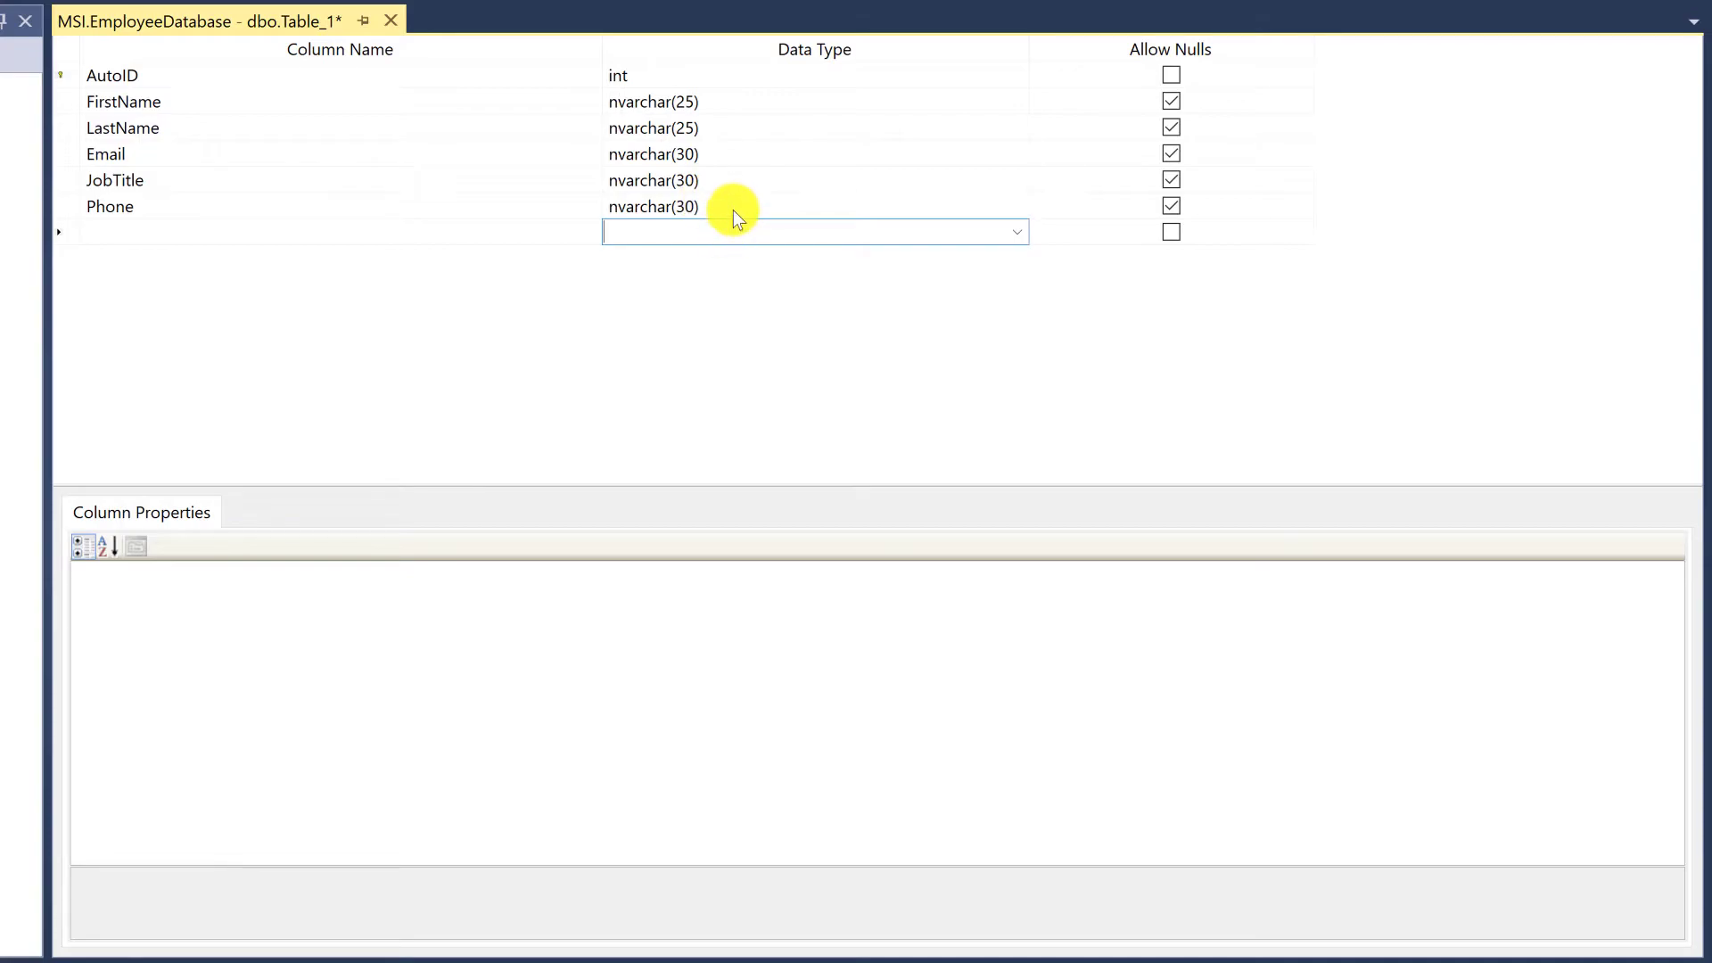
# Review the table's columns from AutoID to Phone one by one, along with their properties
pyautogui.click(733, 207)
pyautogui.click(343, 235)
pyautogui.click(302, 207)
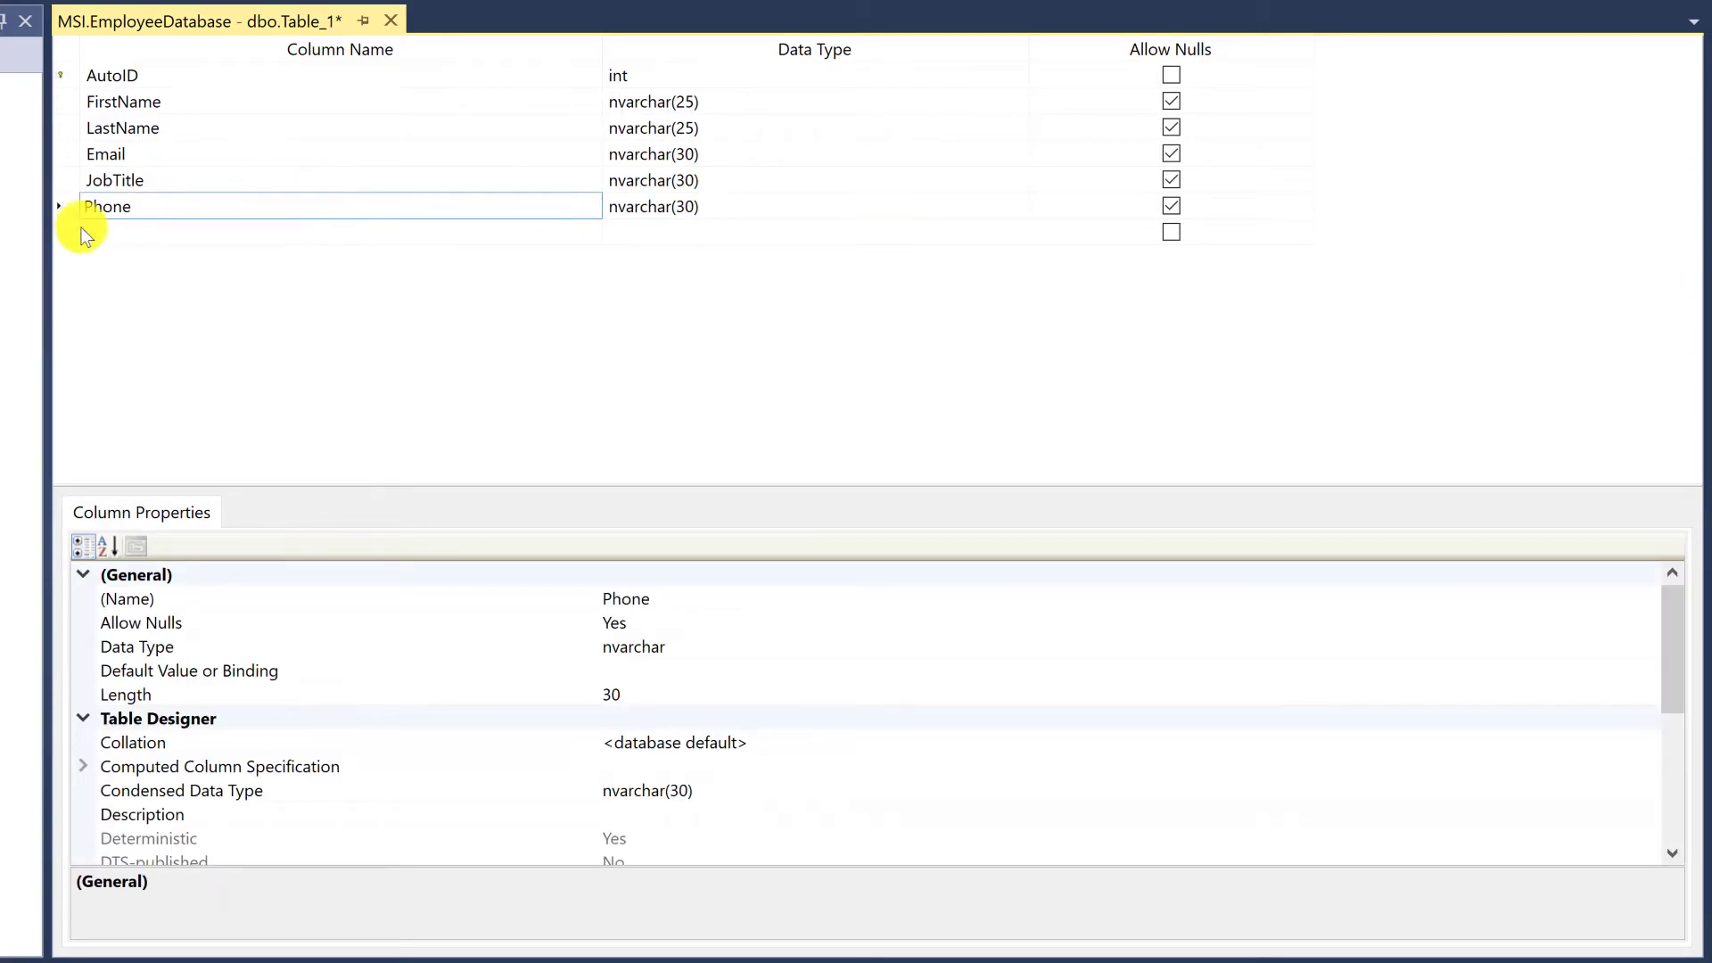
pyautogui.click(67, 205)
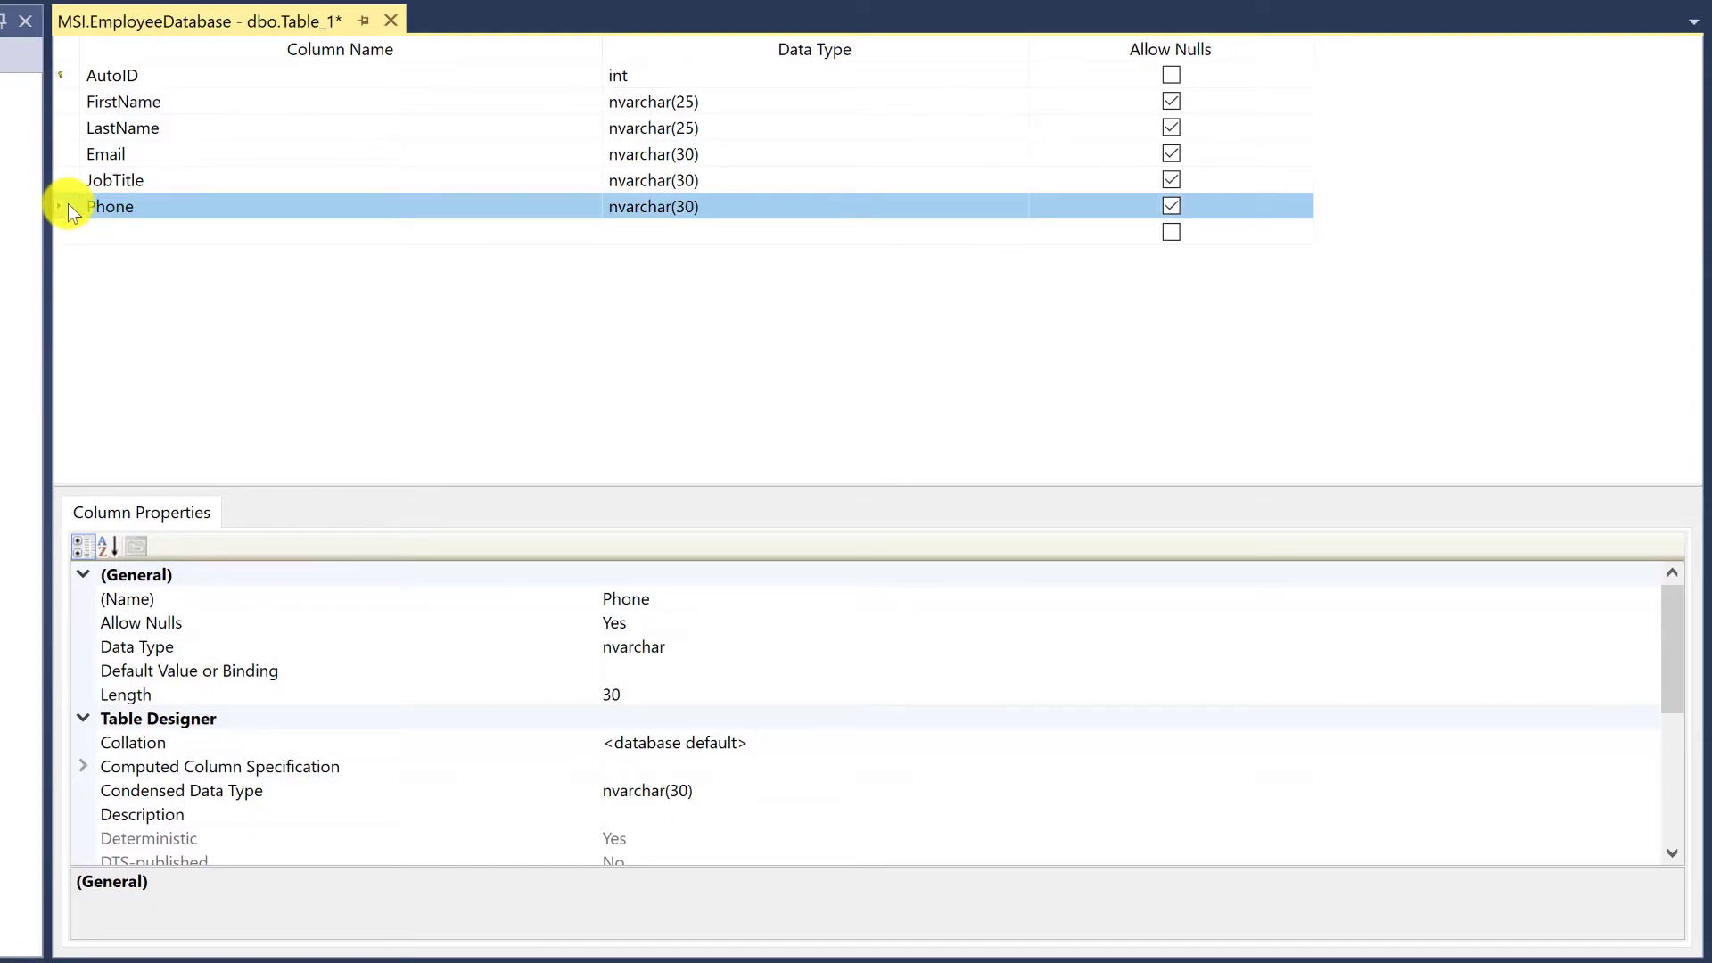
pyautogui.click(399, 234)
pyautogui.click(678, 207)
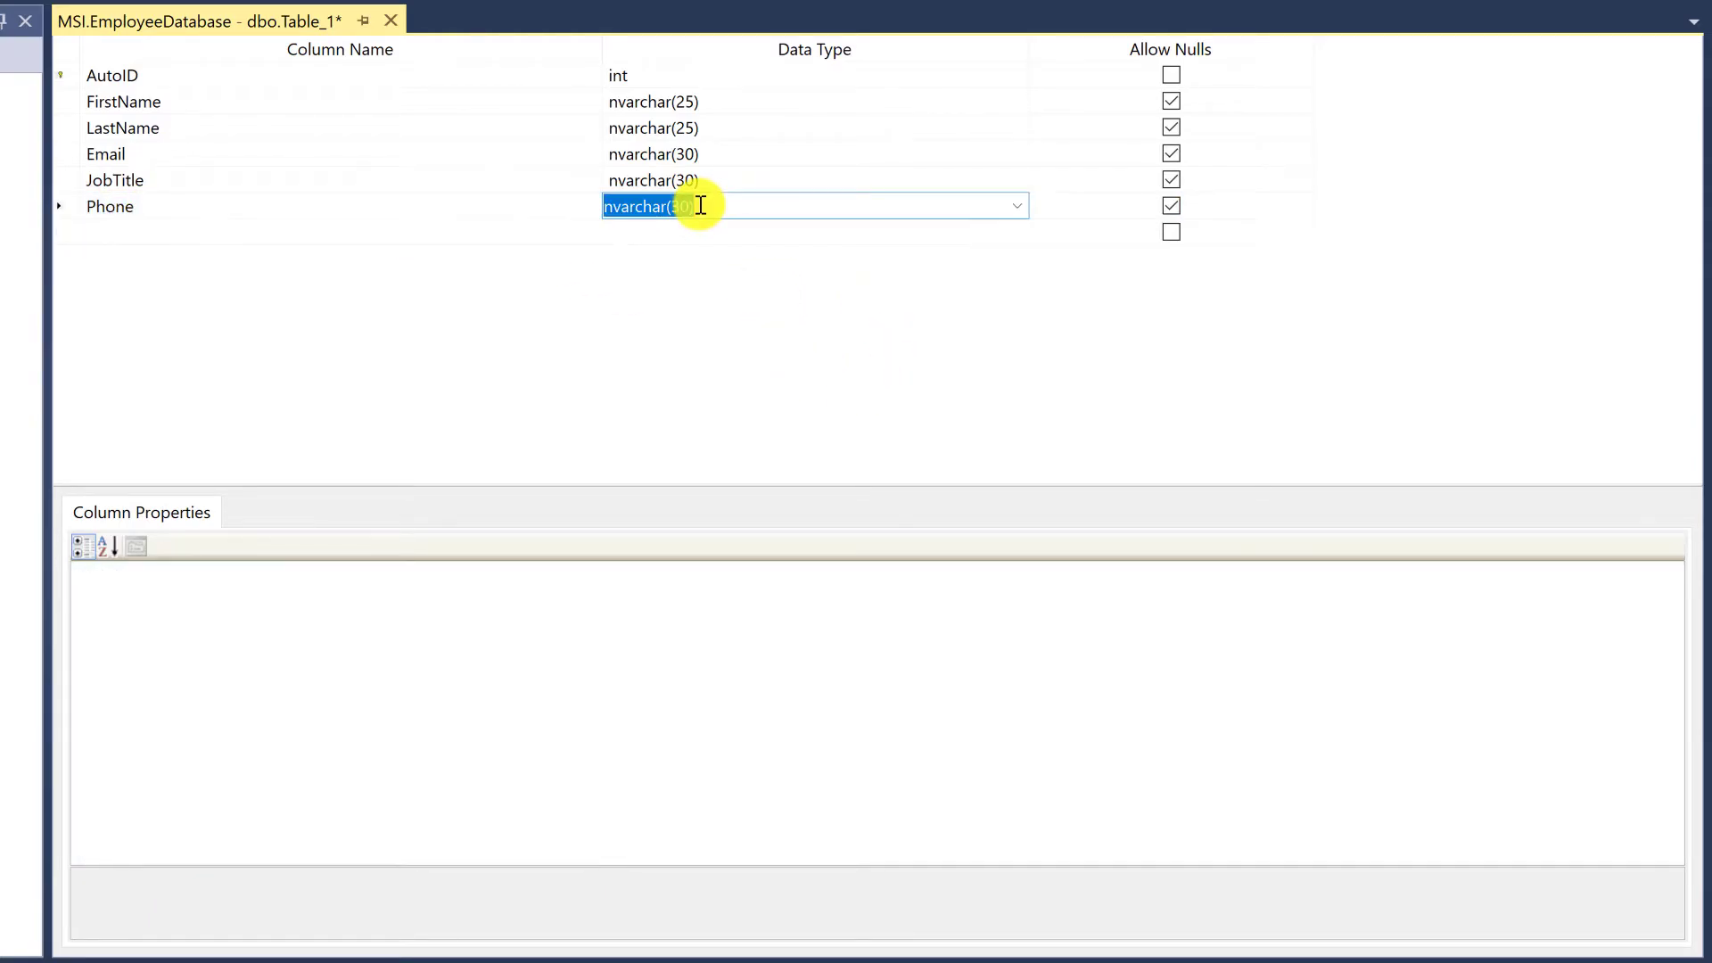
pyautogui.click(60, 208)
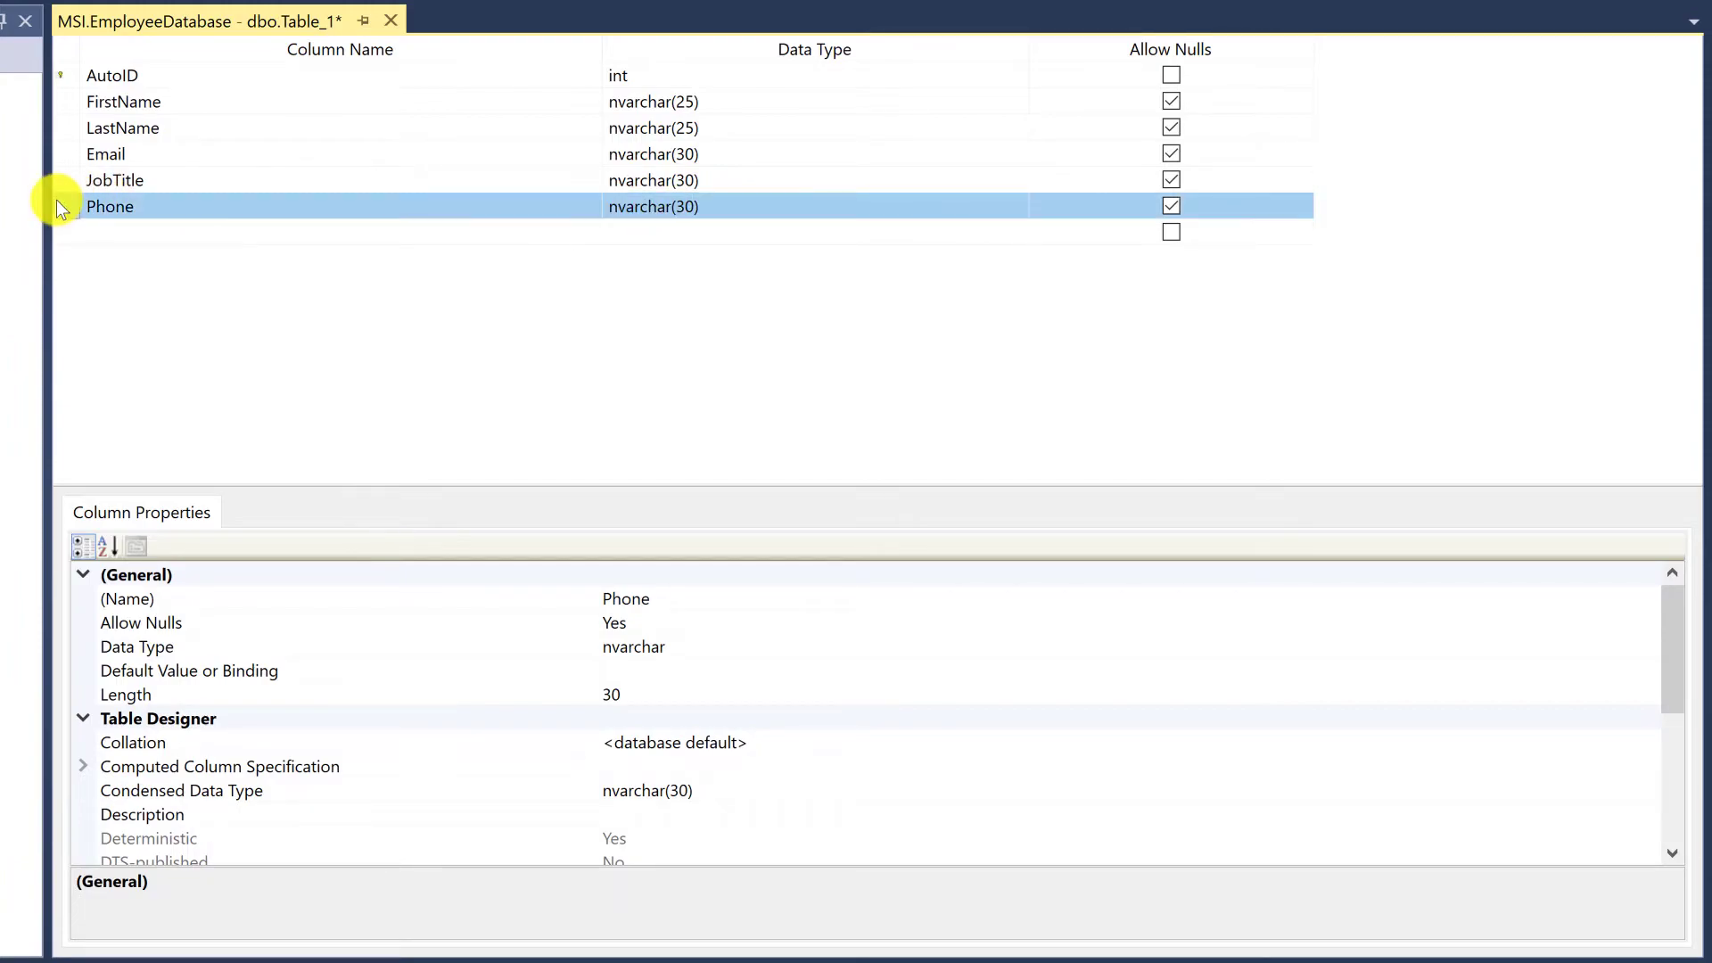
pyautogui.click(63, 78)
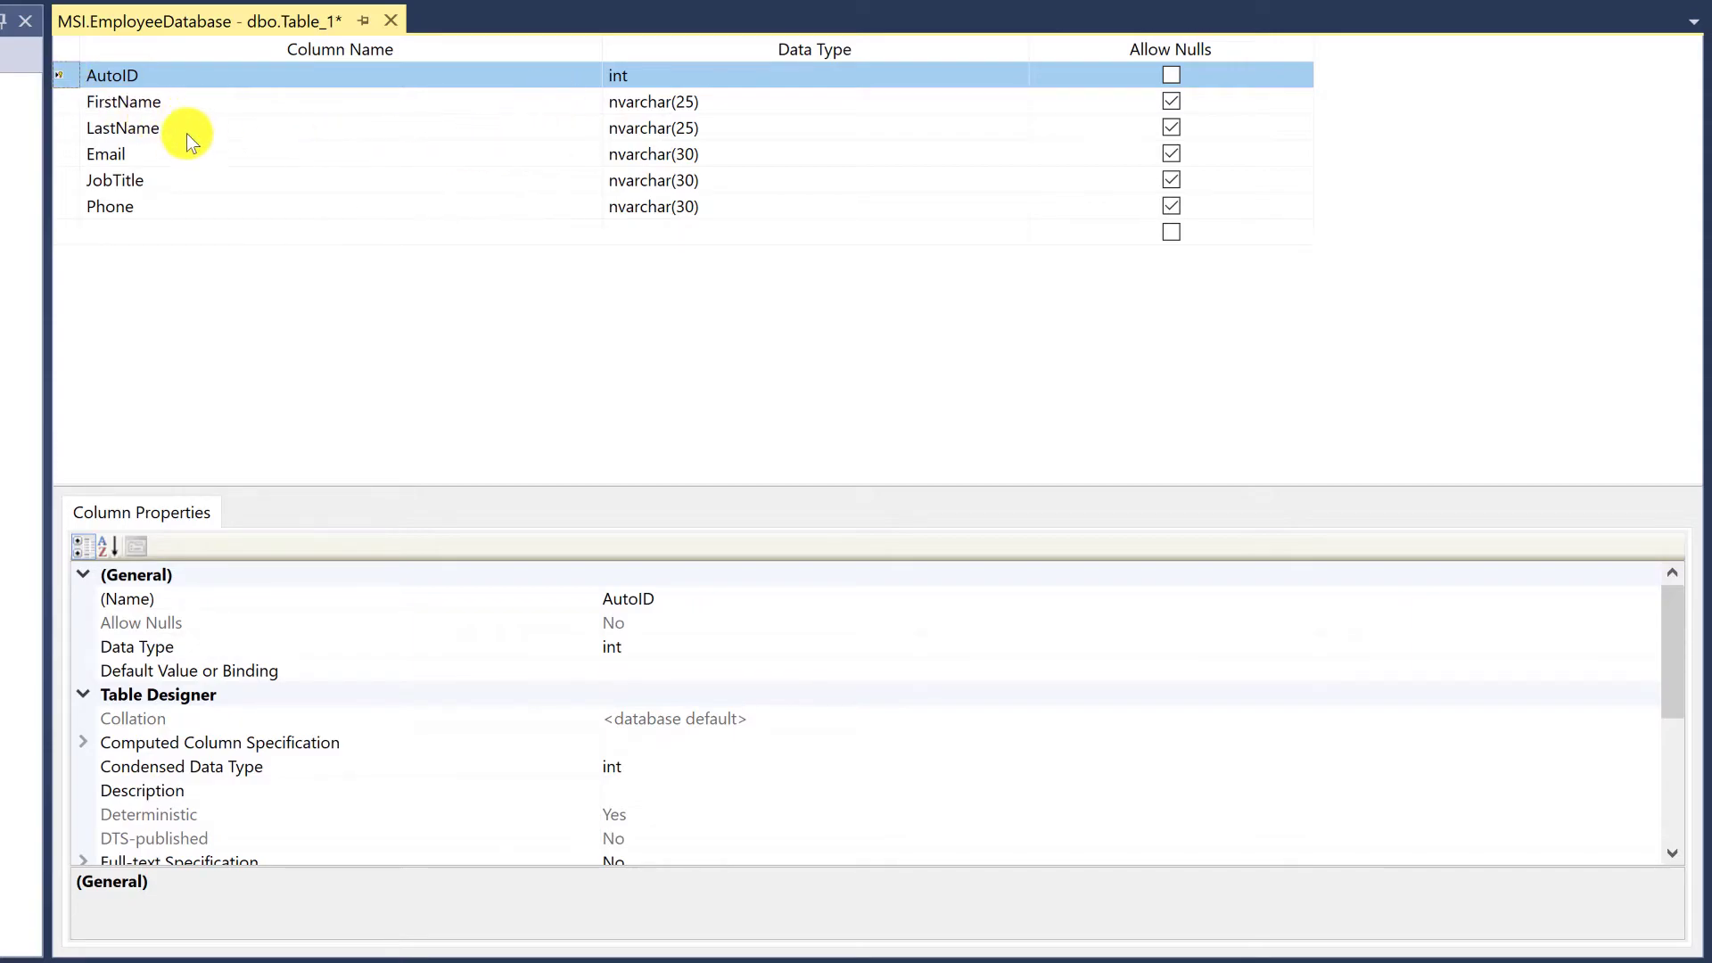
pyautogui.click(73, 104)
pyautogui.click(62, 130)
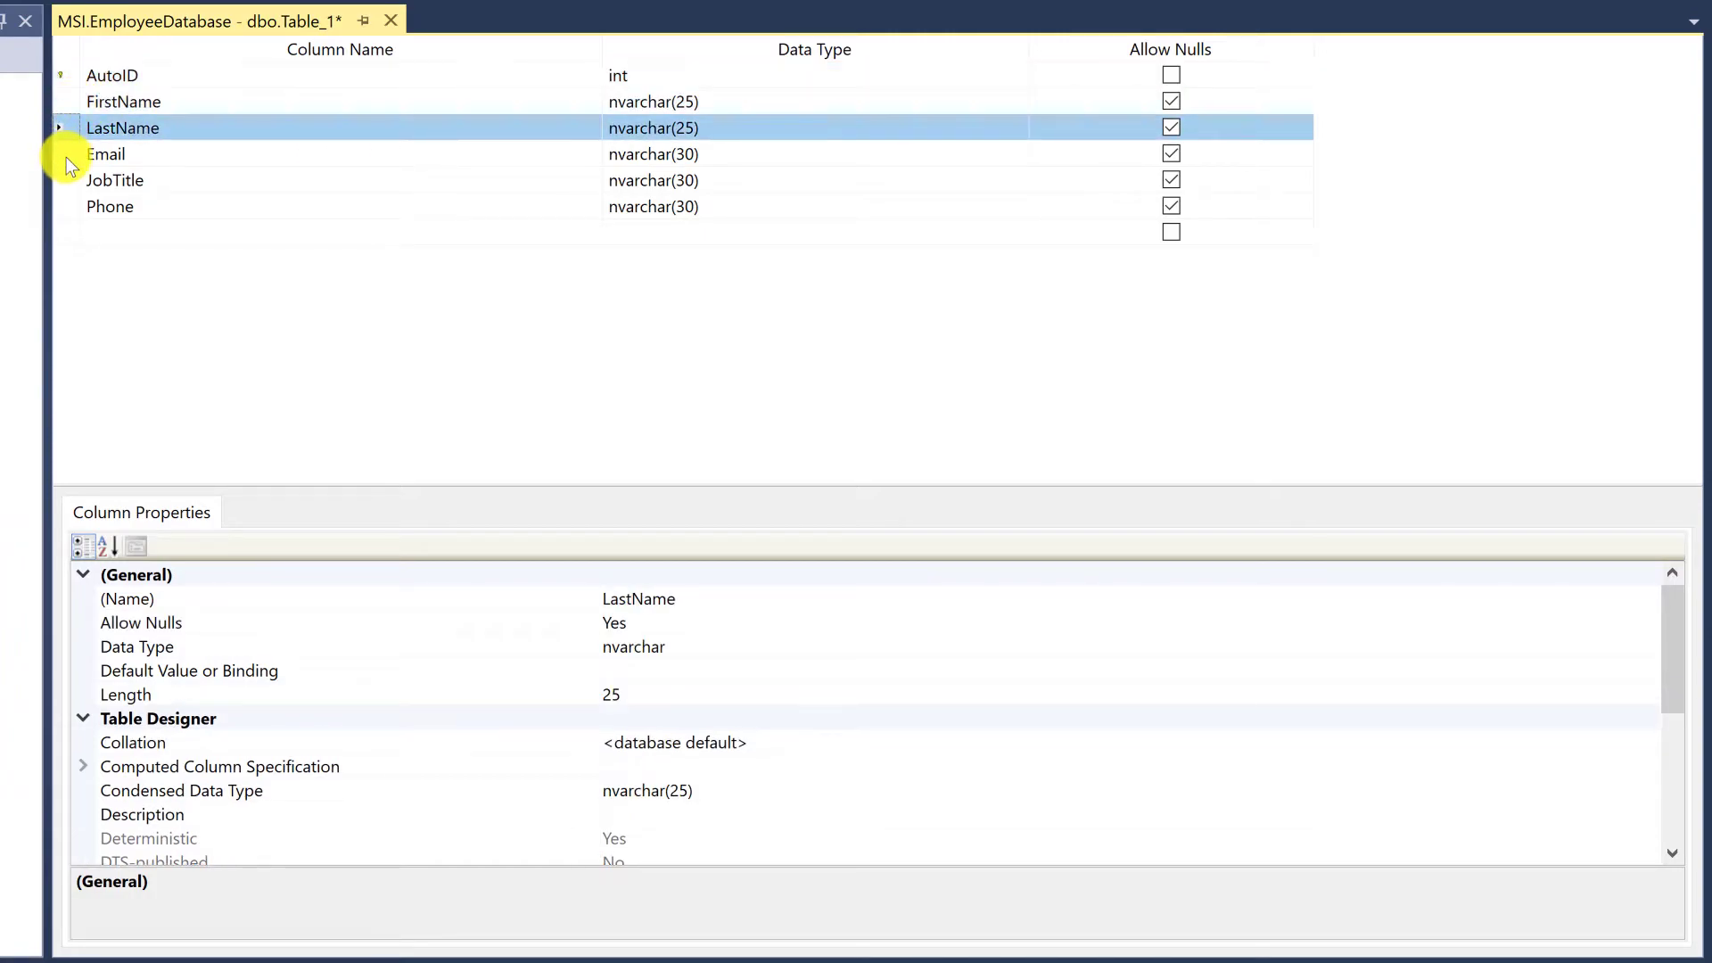
pyautogui.click(66, 157)
pyautogui.click(67, 182)
pyautogui.click(71, 206)
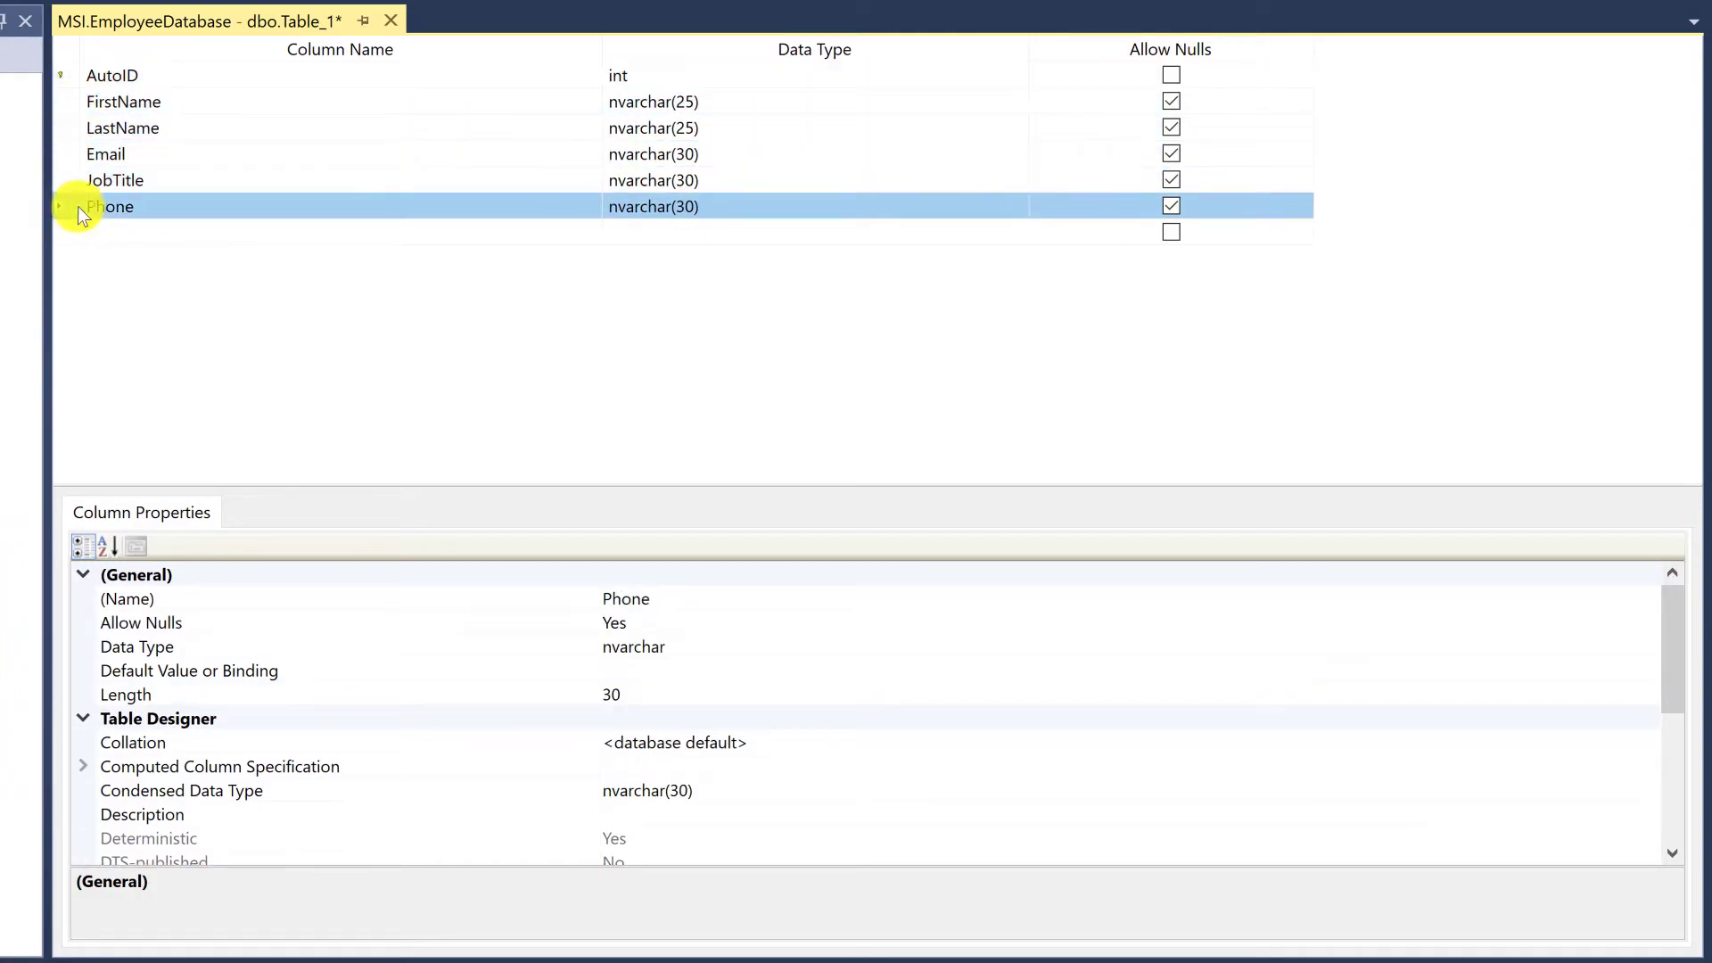
# Add a DepartmentID column to the table below Phone
pyautogui.click(251, 229)
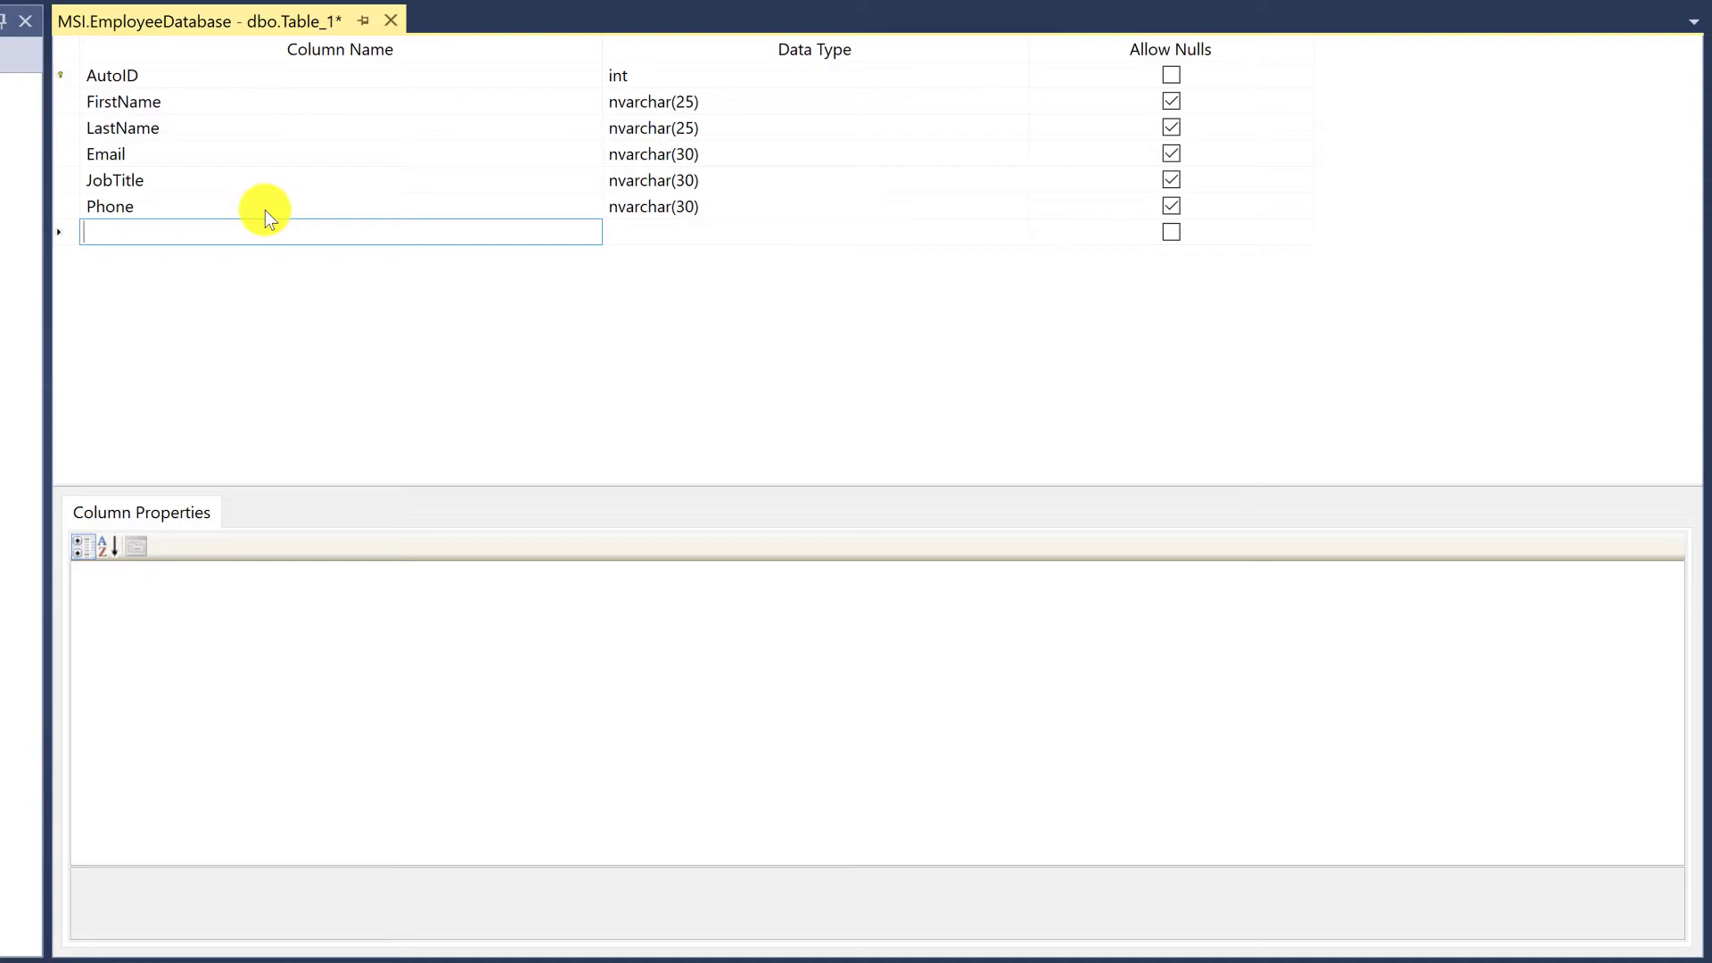
pyautogui.write('DepartmentID')
pyautogui.press('Return')
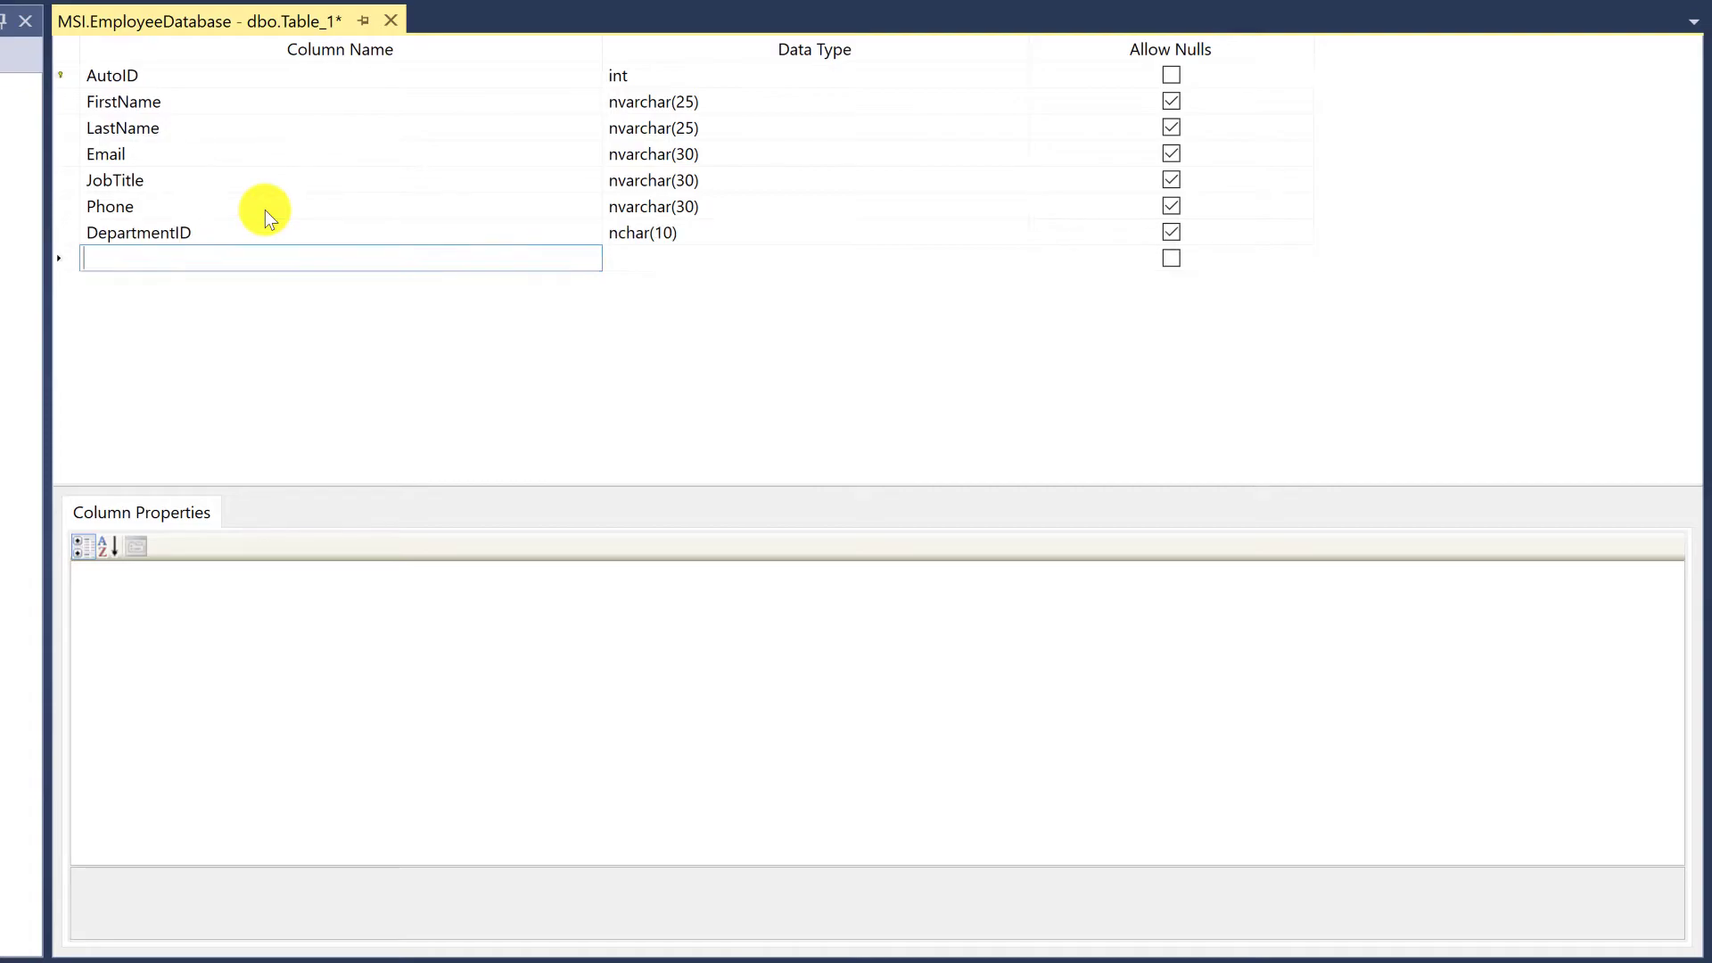
# Set the data type of the DepartmentID column to int
pyautogui.click(755, 233)
pyautogui.write('ing')
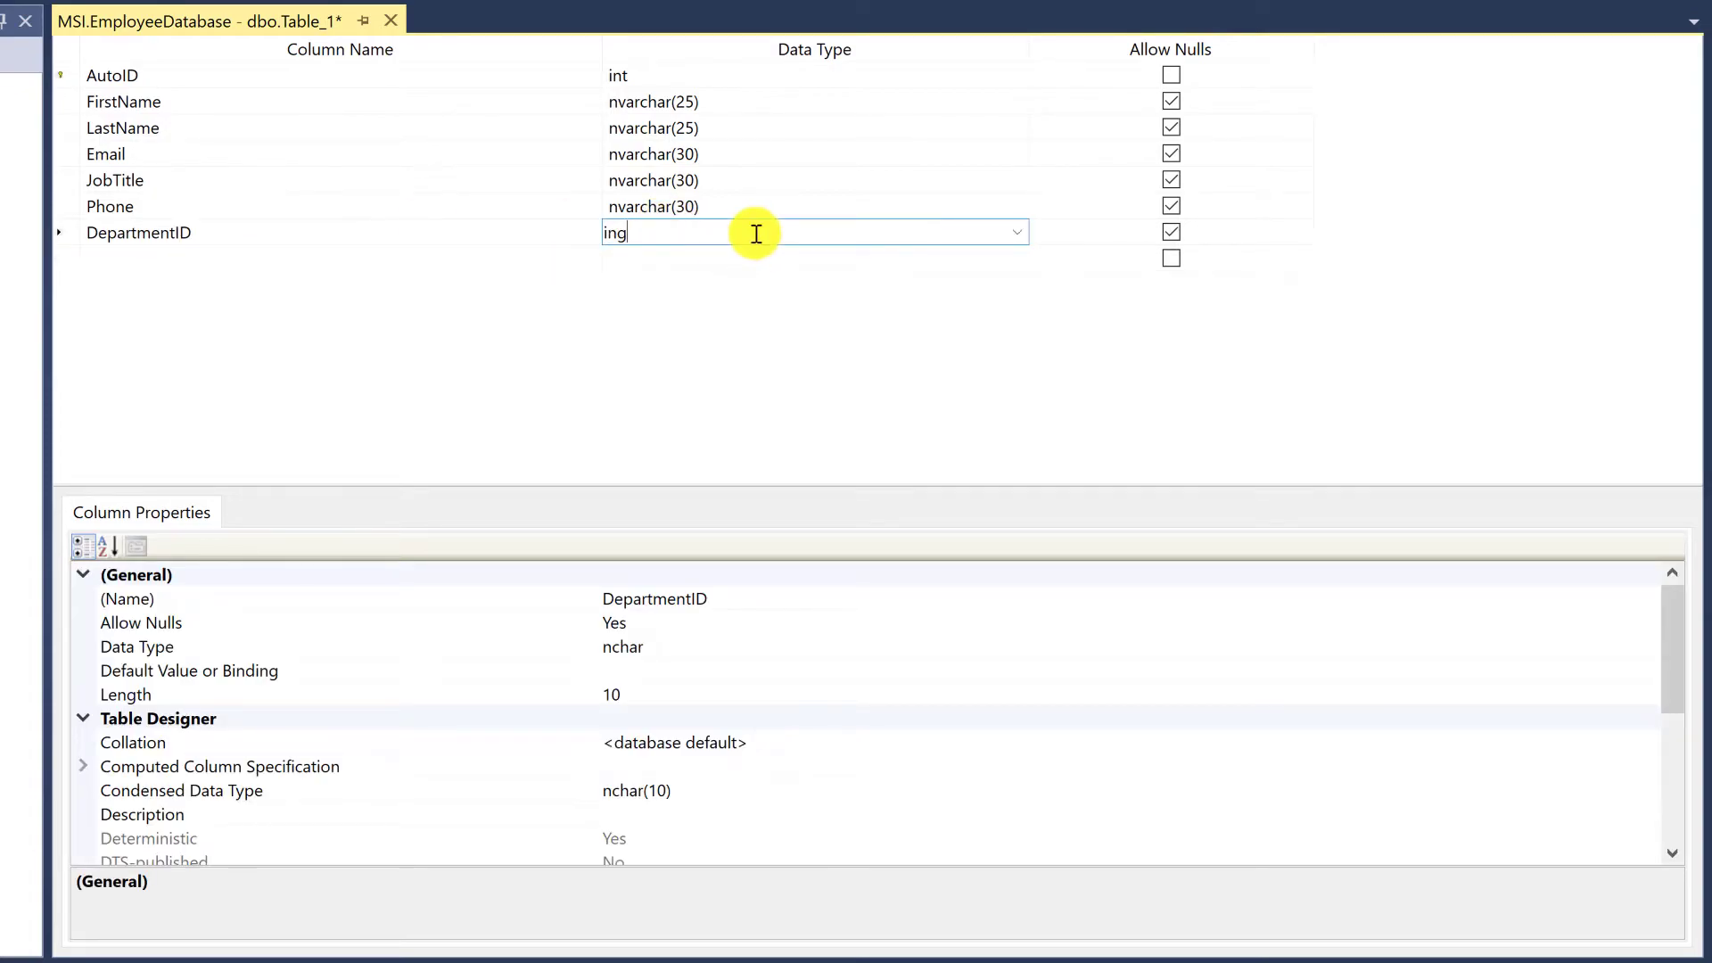
pyautogui.press('Return')
pyautogui.press('Return')
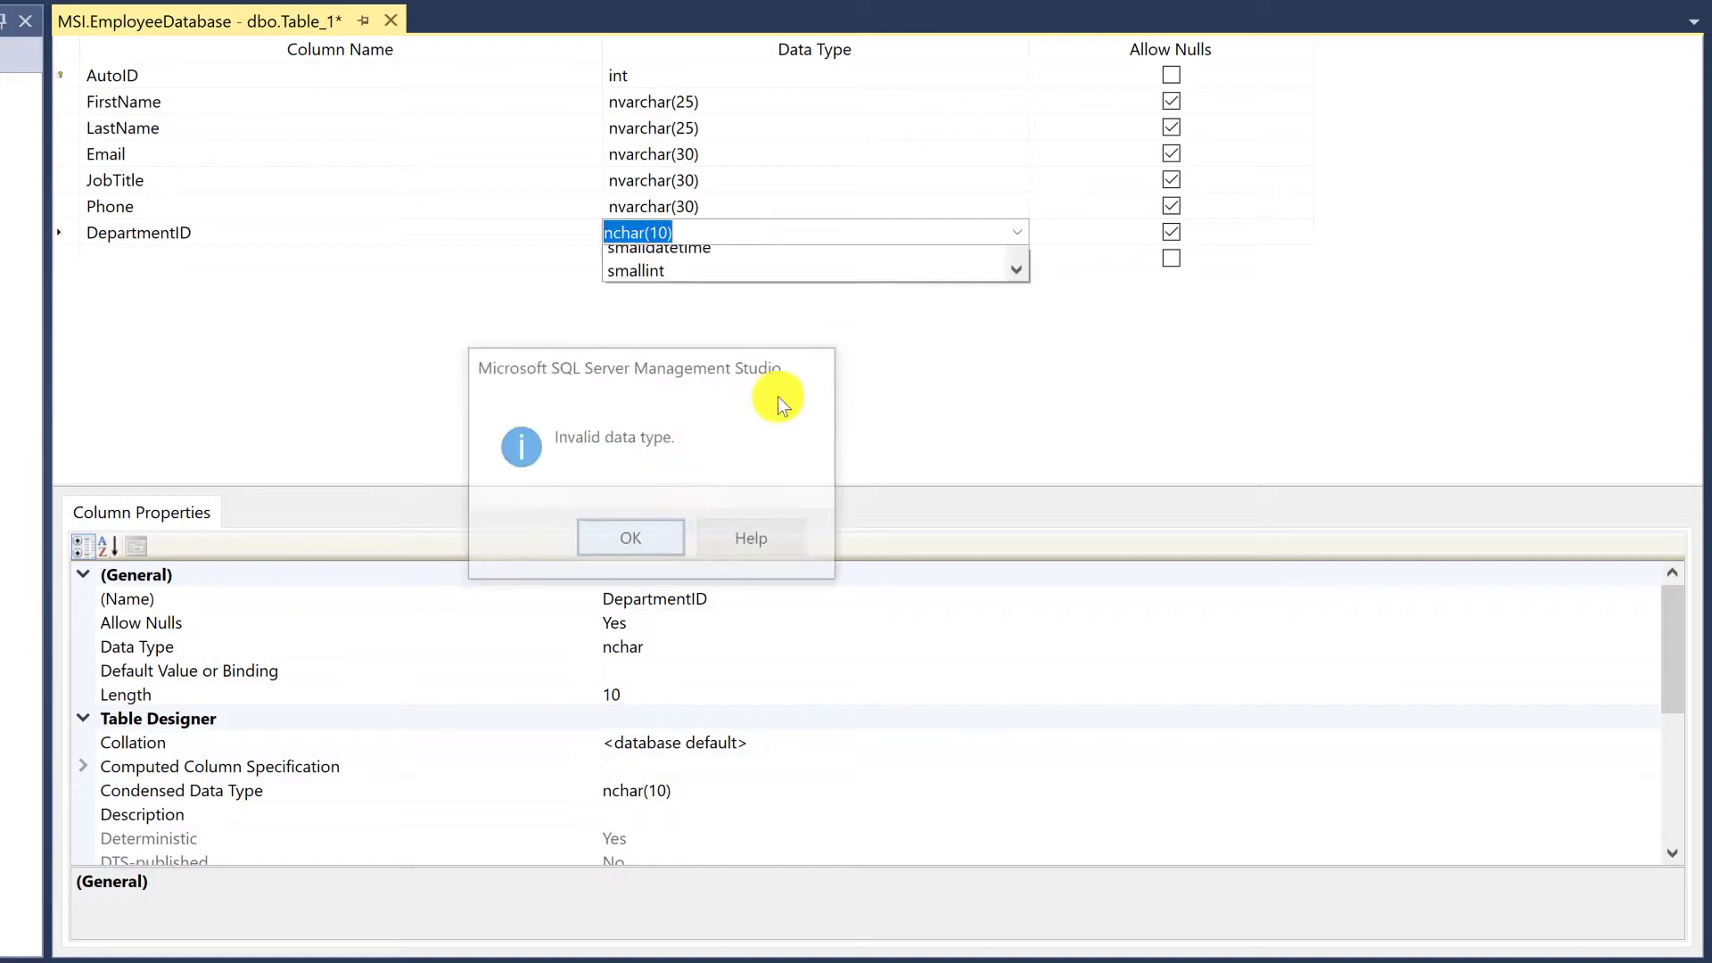
pyautogui.write('int')
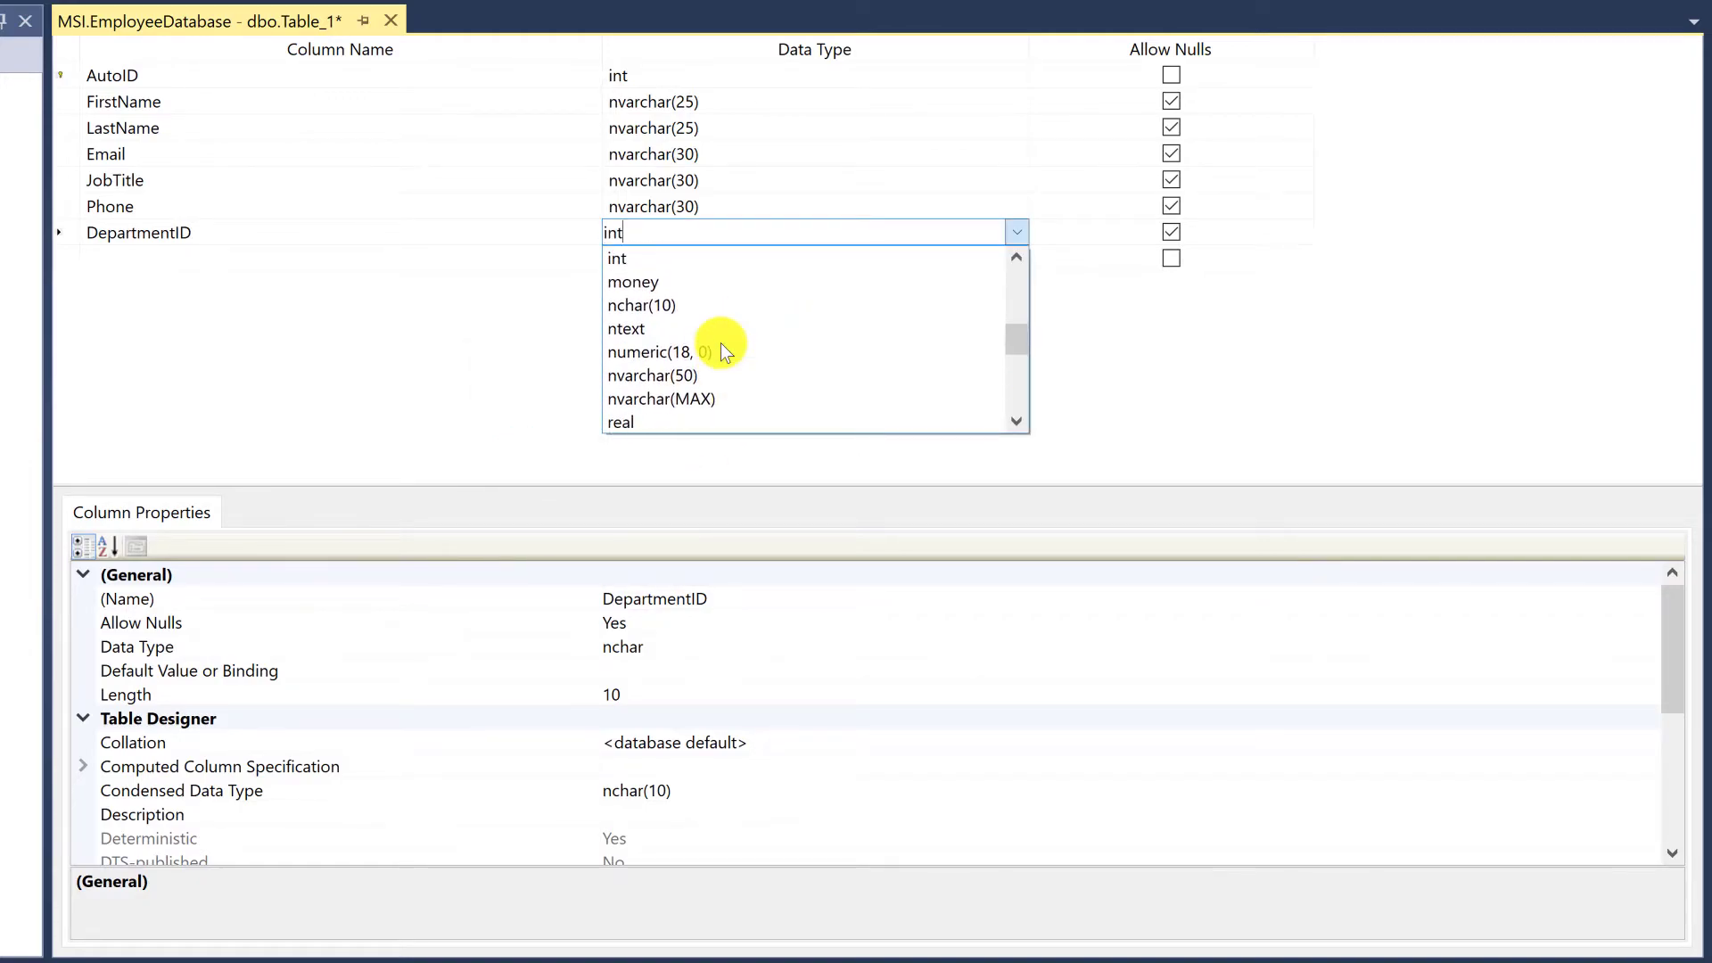
pyautogui.click(801, 259)
pyautogui.click(479, 233)
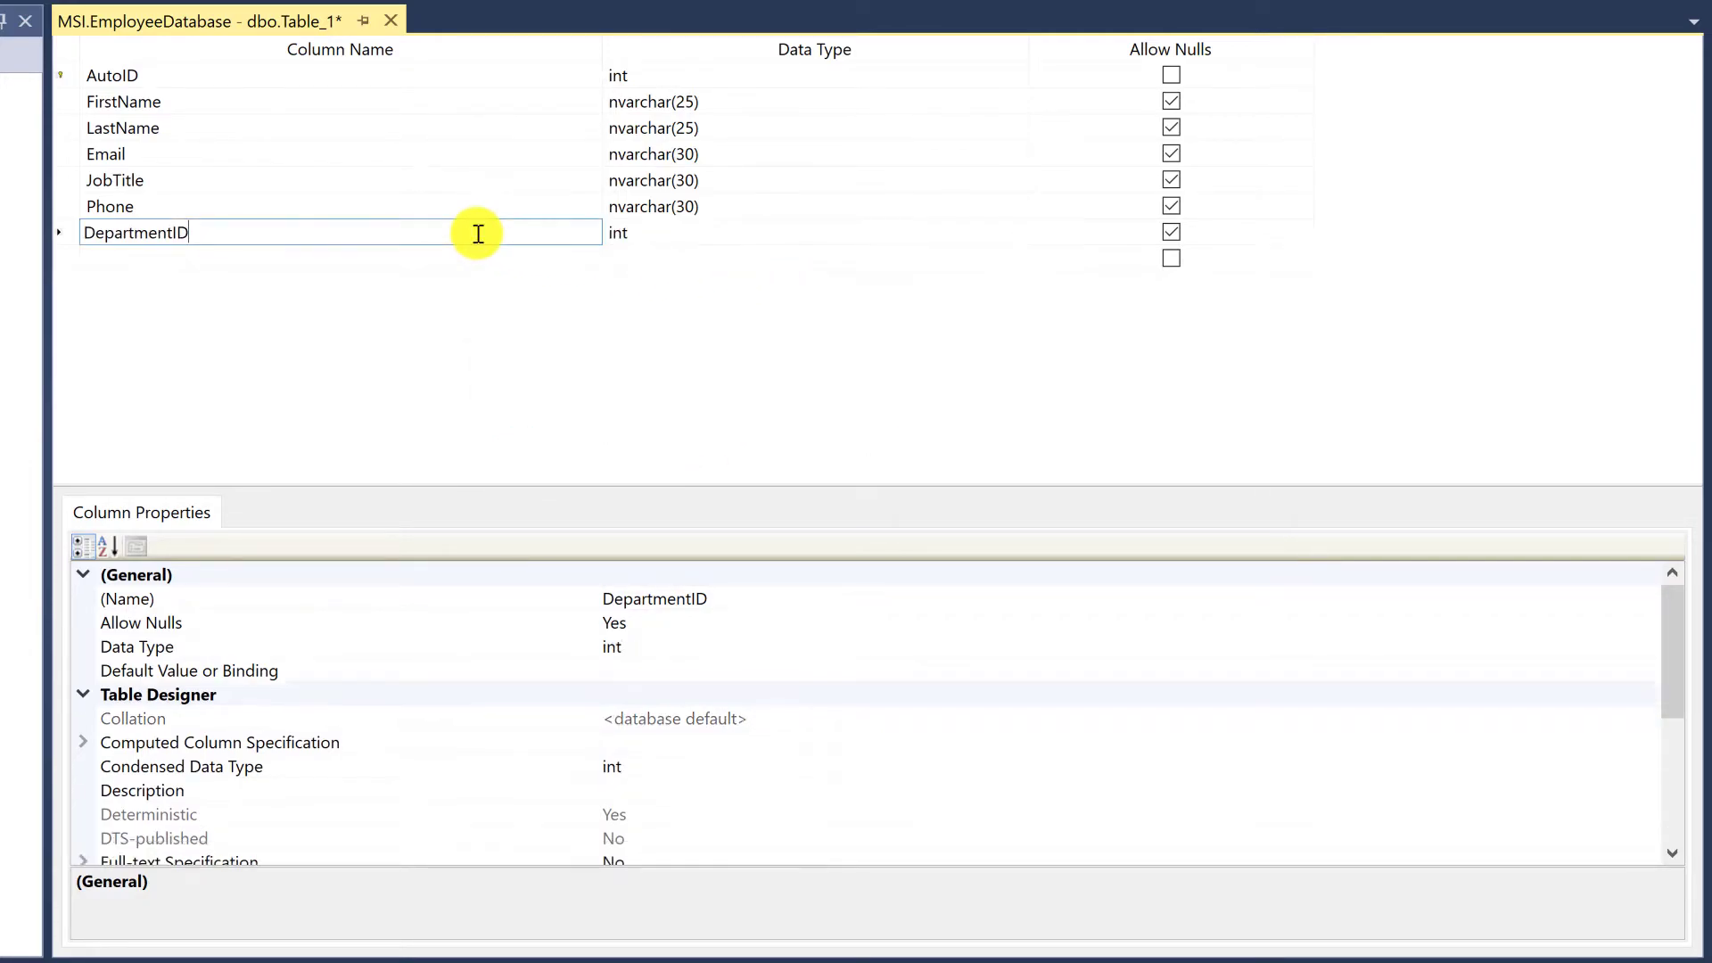
pyautogui.click(66, 232)
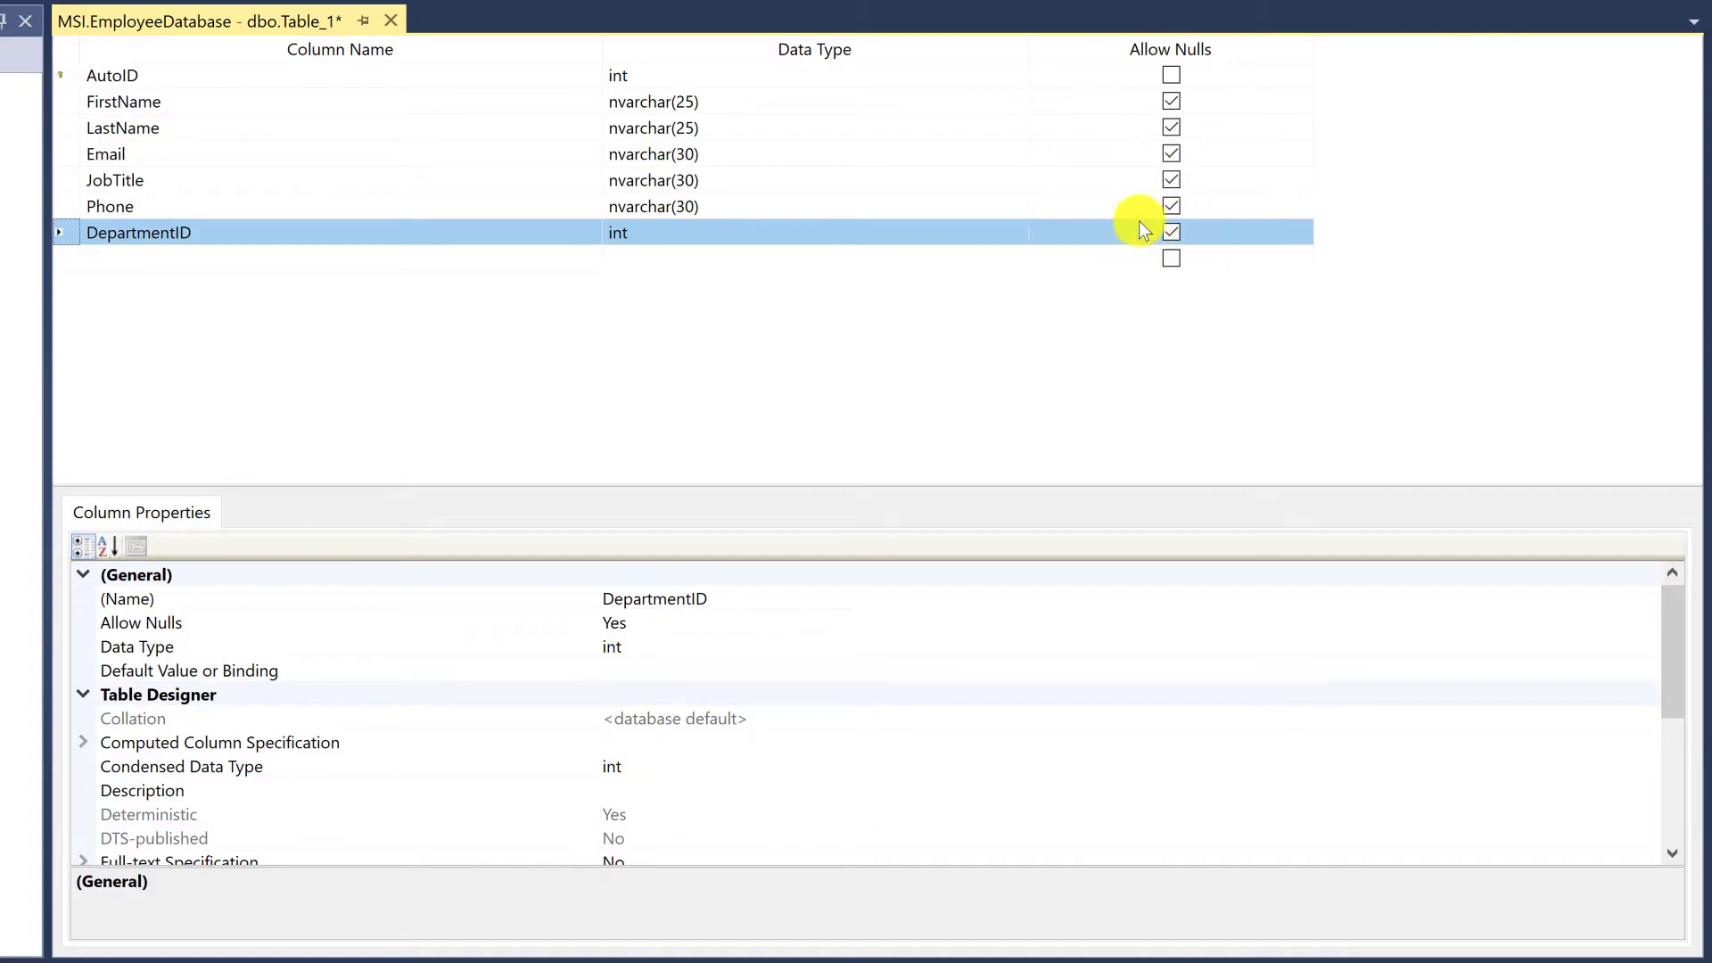
# Disallow null values for the FirstName and LastName columns
pyautogui.click(62, 102)
pyautogui.click(1174, 101)
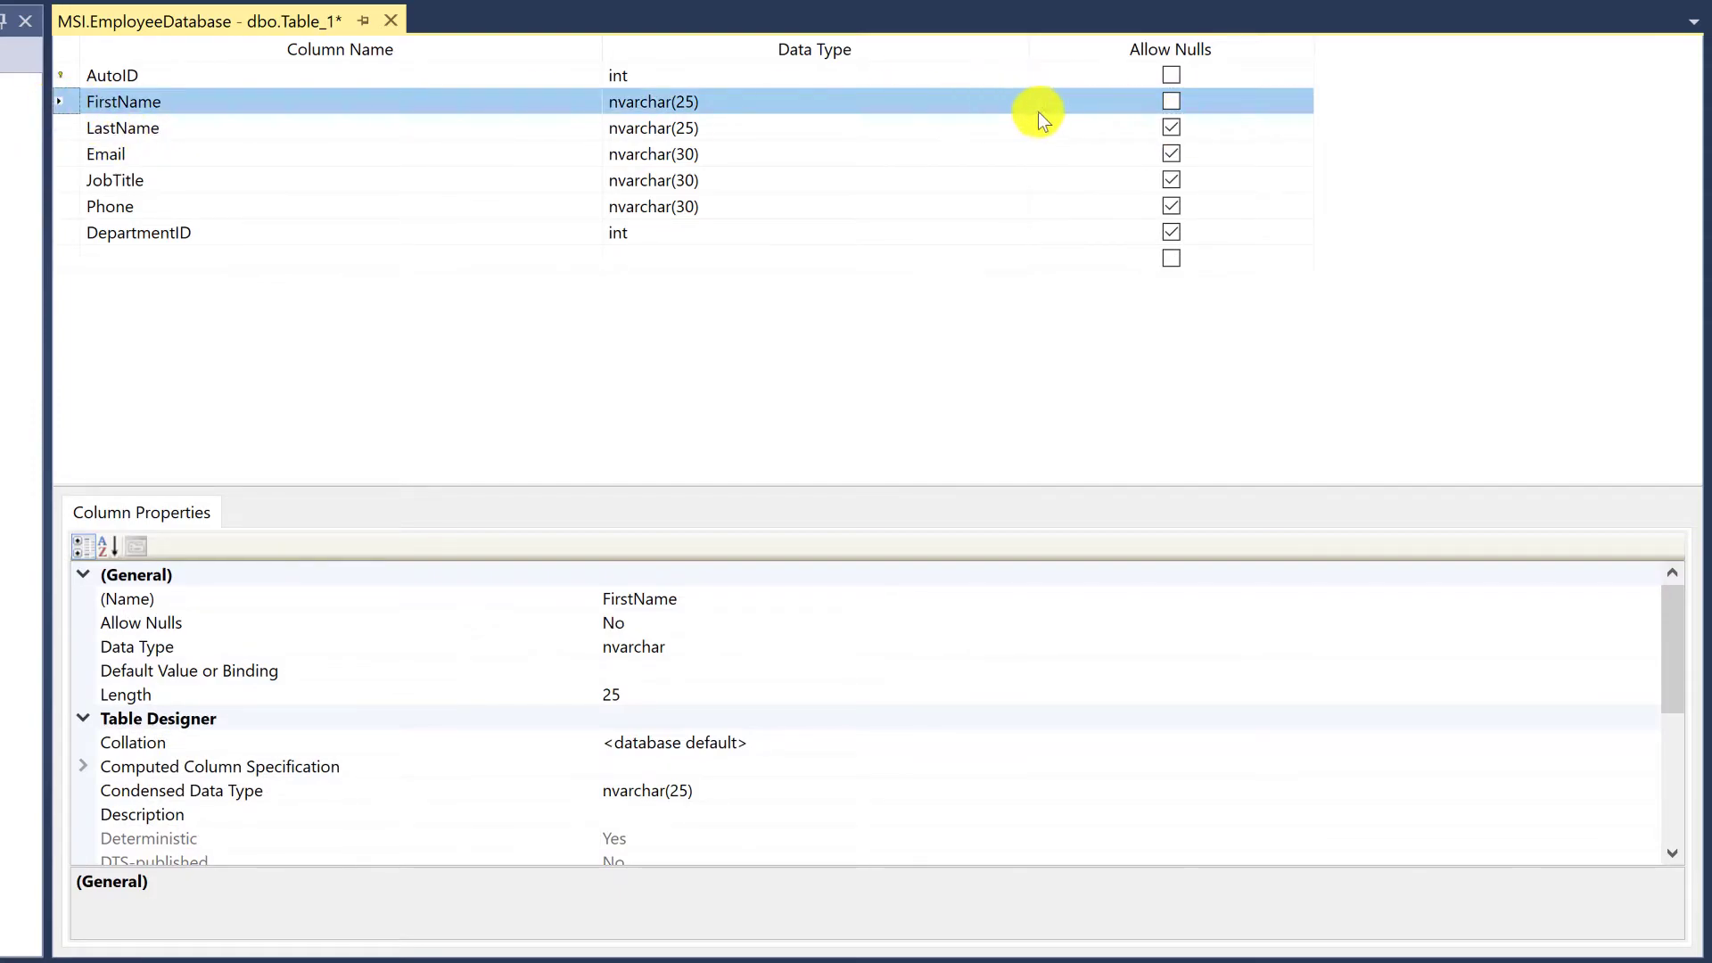
pyautogui.click(1171, 128)
pyautogui.click(66, 125)
pyautogui.click(64, 75)
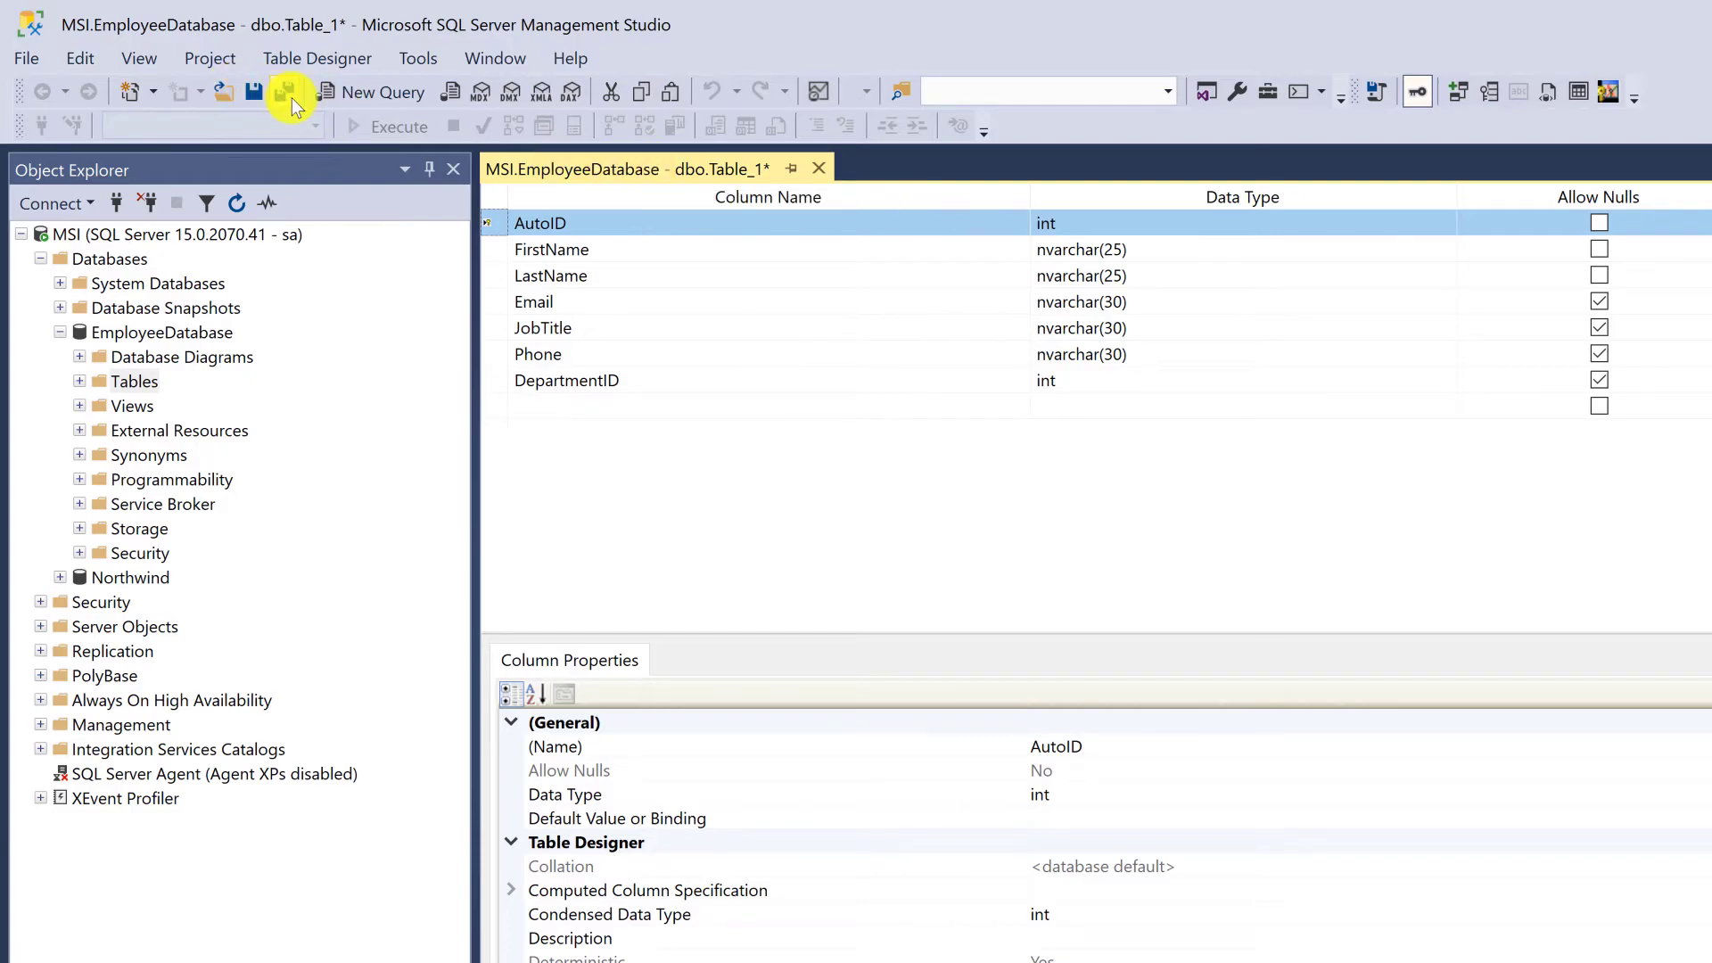
# Start saving the new table and enter Employees as its name
pyautogui.rightClick(652, 169)
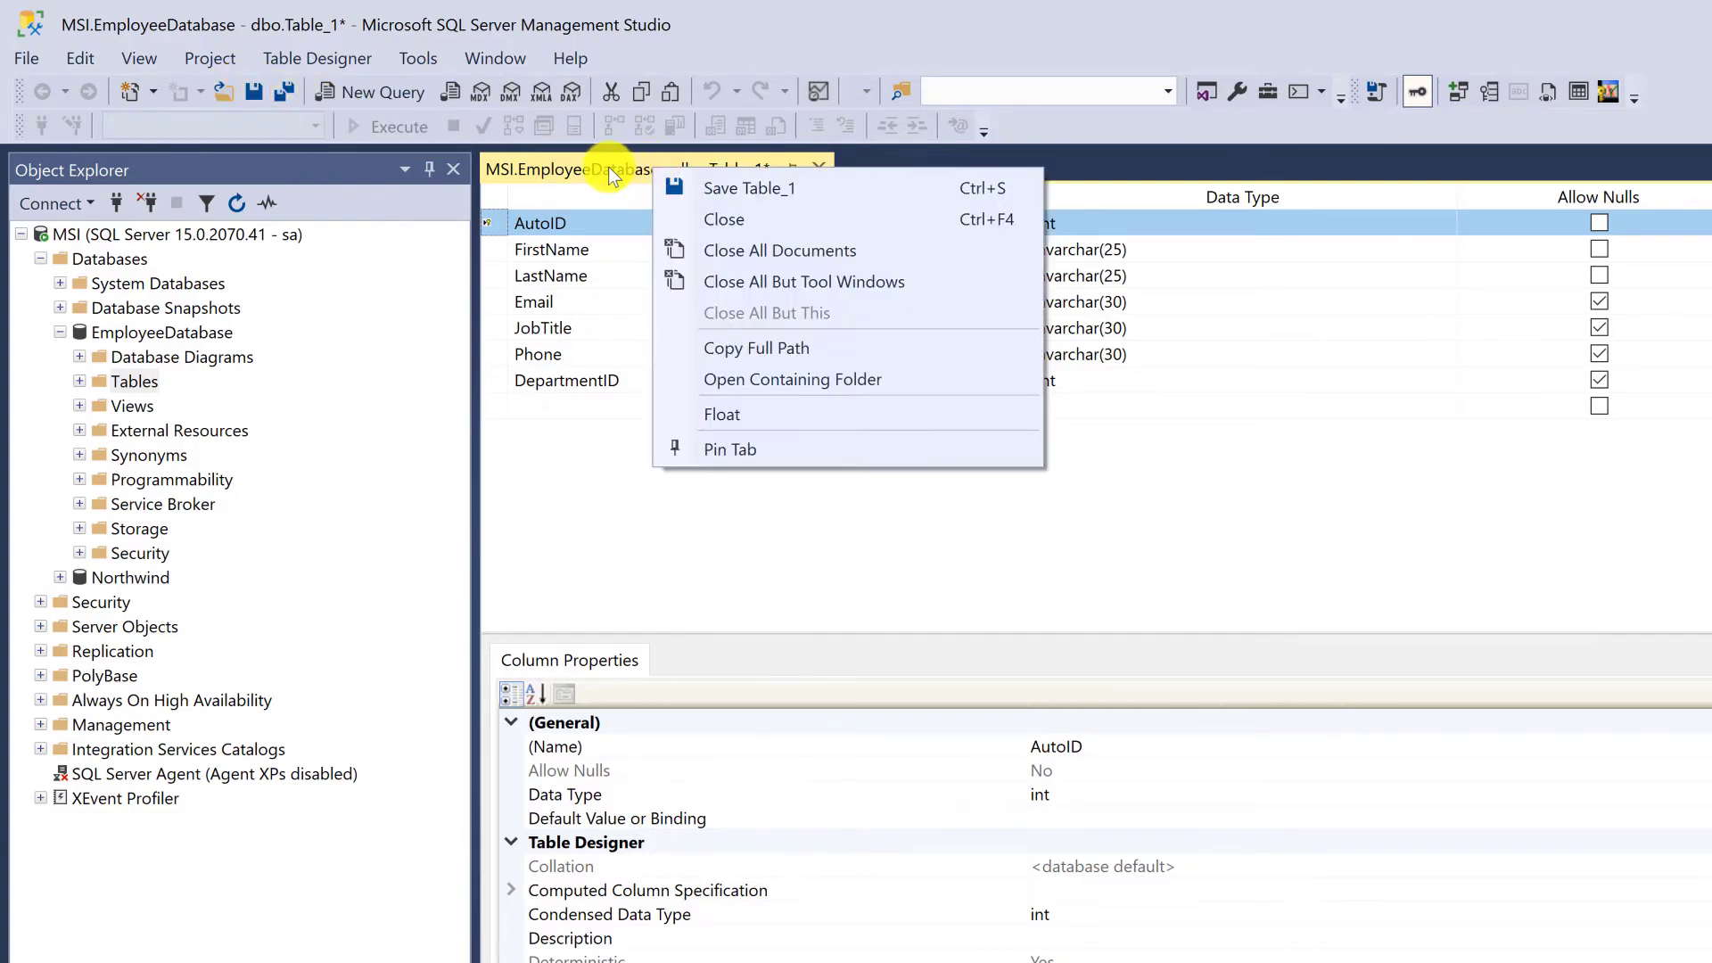
pyautogui.click(608, 174)
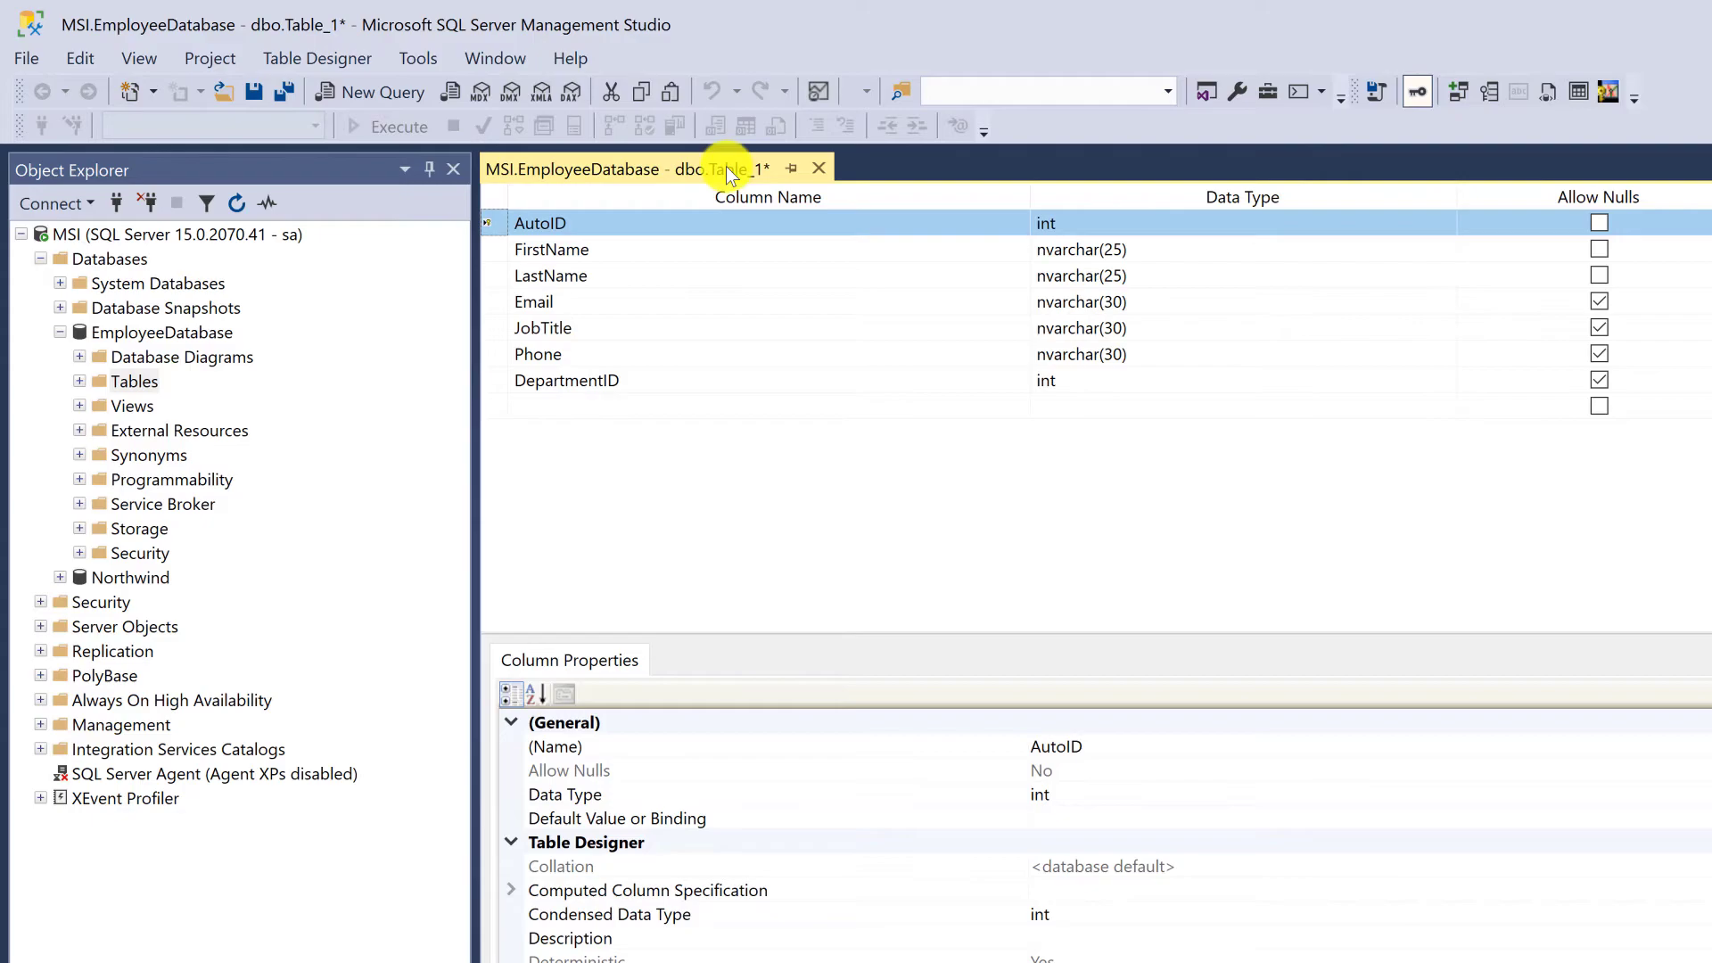
pyautogui.rightClick(726, 166)
pyautogui.click(815, 185)
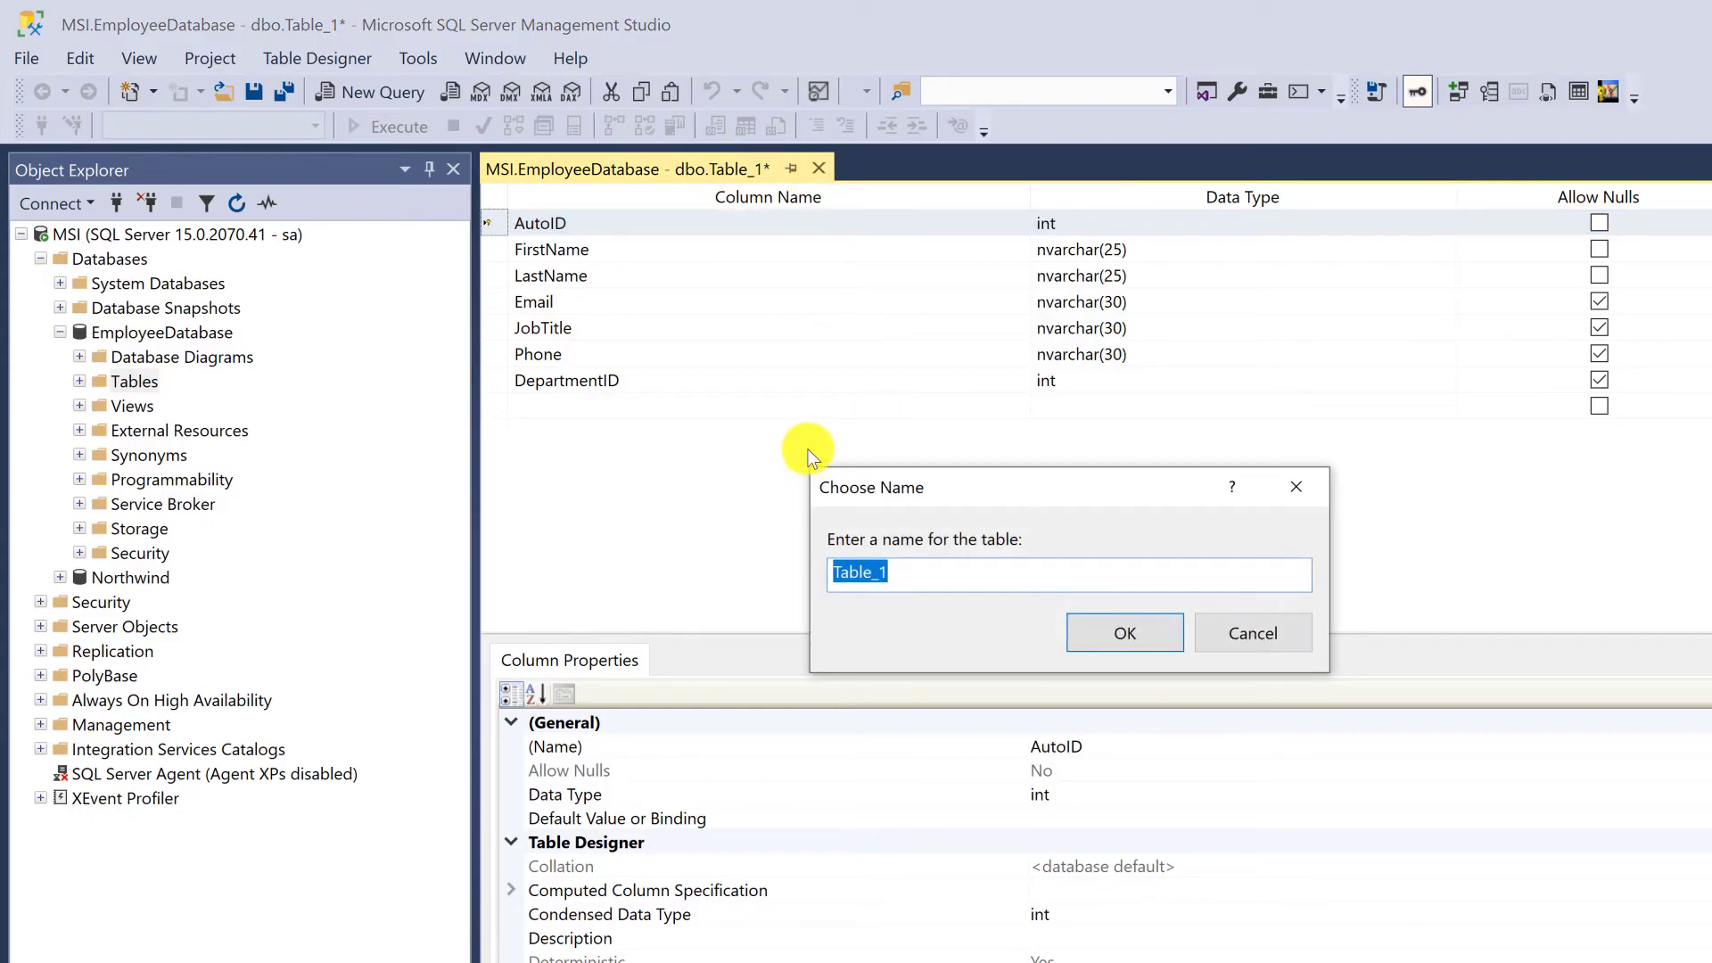
pyautogui.write('Employees')
pyautogui.moveTo(984, 580); pyautogui.dragTo(847, 544)
pyautogui.click(951, 583)
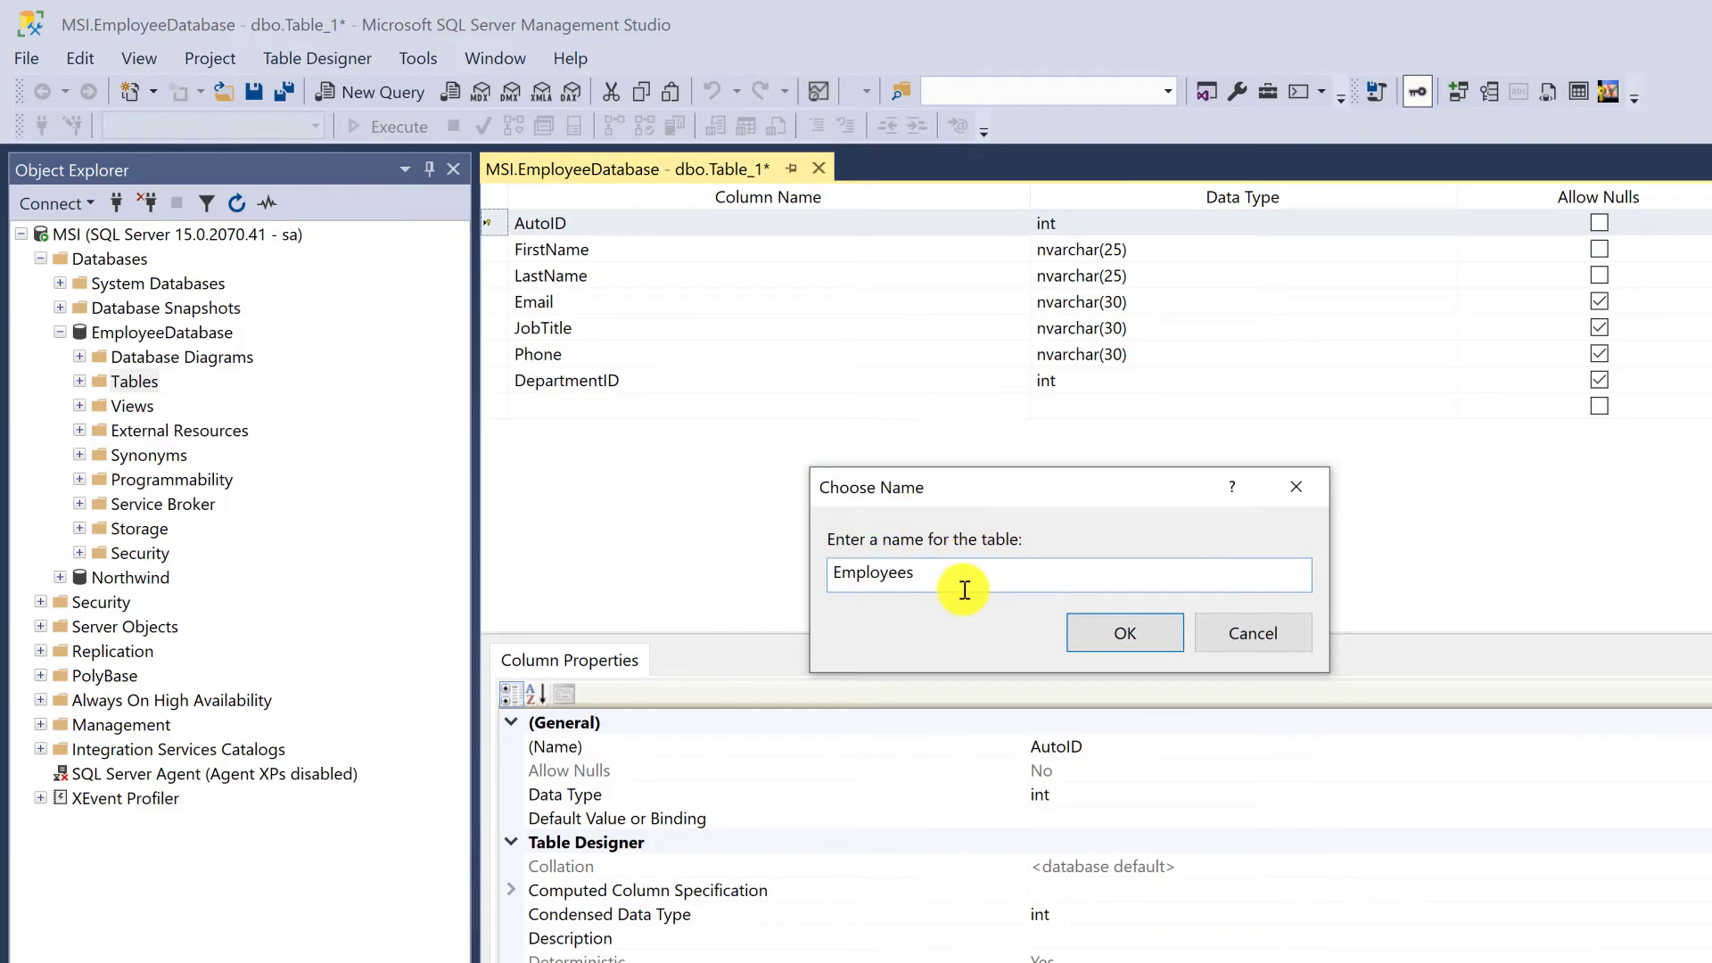
pyautogui.write('Tbl')
pyautogui.press('BackSpace')
pyautogui.press('BackSpace')
pyautogui.press('BackSpace')
pyautogui.doubleClick(885, 575)
pyautogui.click(971, 574)
pyautogui.moveTo(983, 582); pyautogui.dragTo(803, 582)
pyautogui.click(965, 578)
pyautogui.doubleClick(908, 576)
pyautogui.click(934, 568)
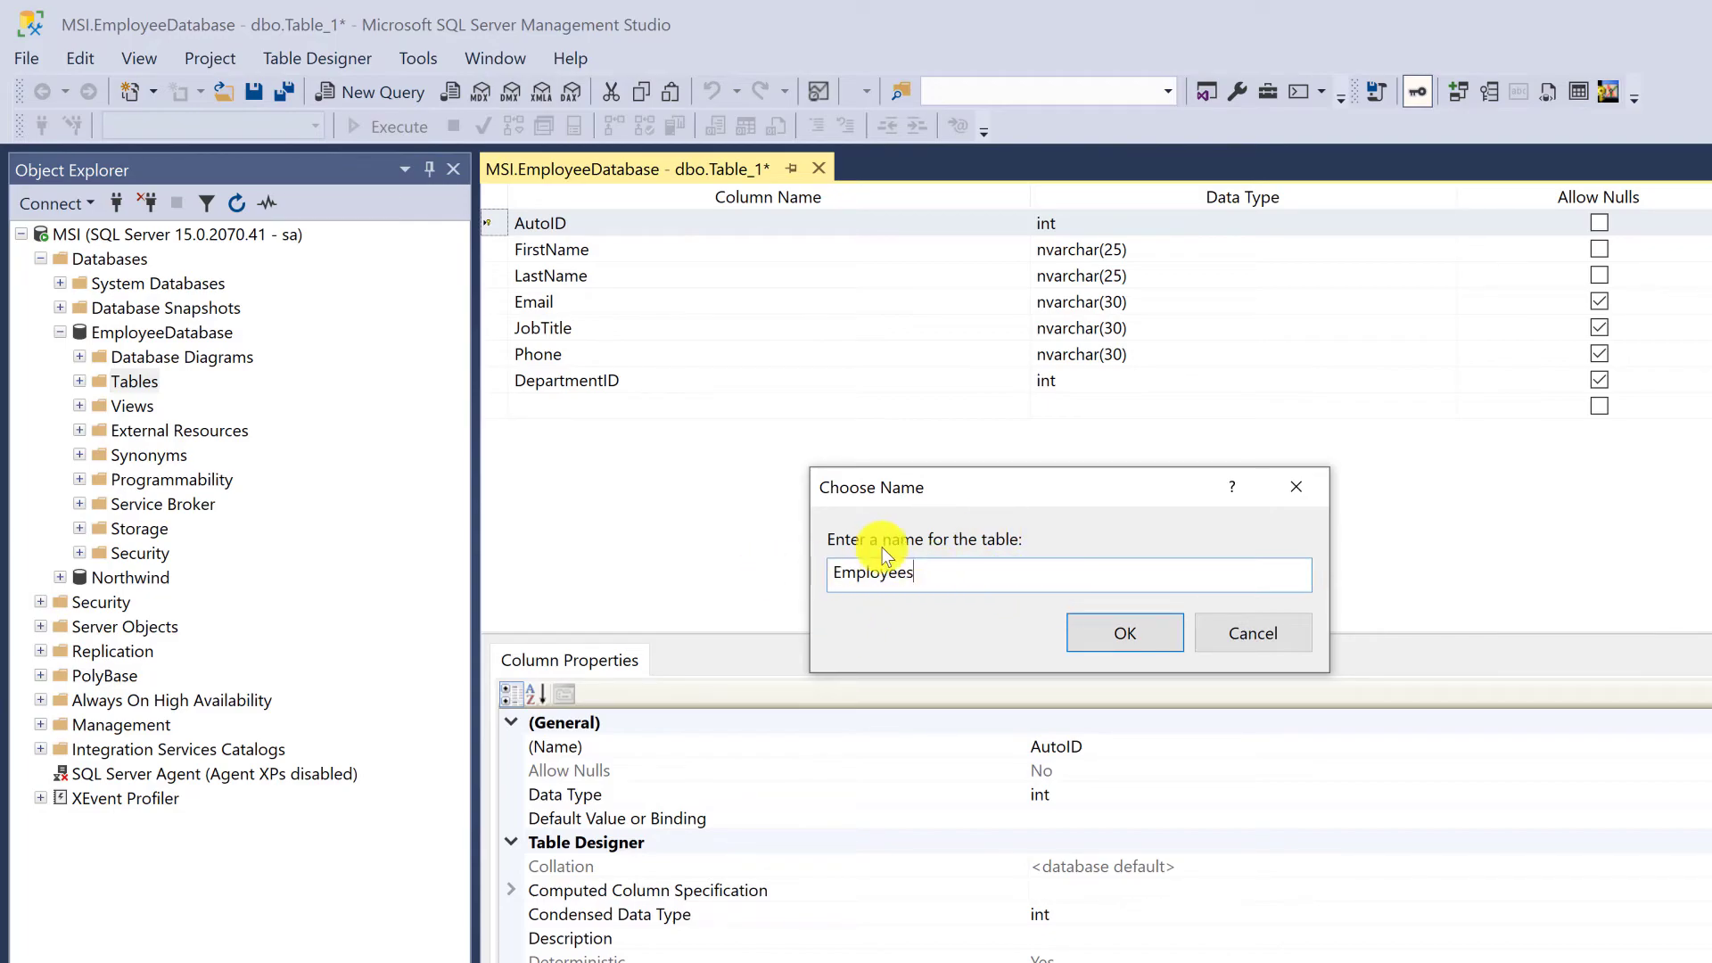
# Complete the save of the table under the entered name and close its design
pyautogui.click(1125, 634)
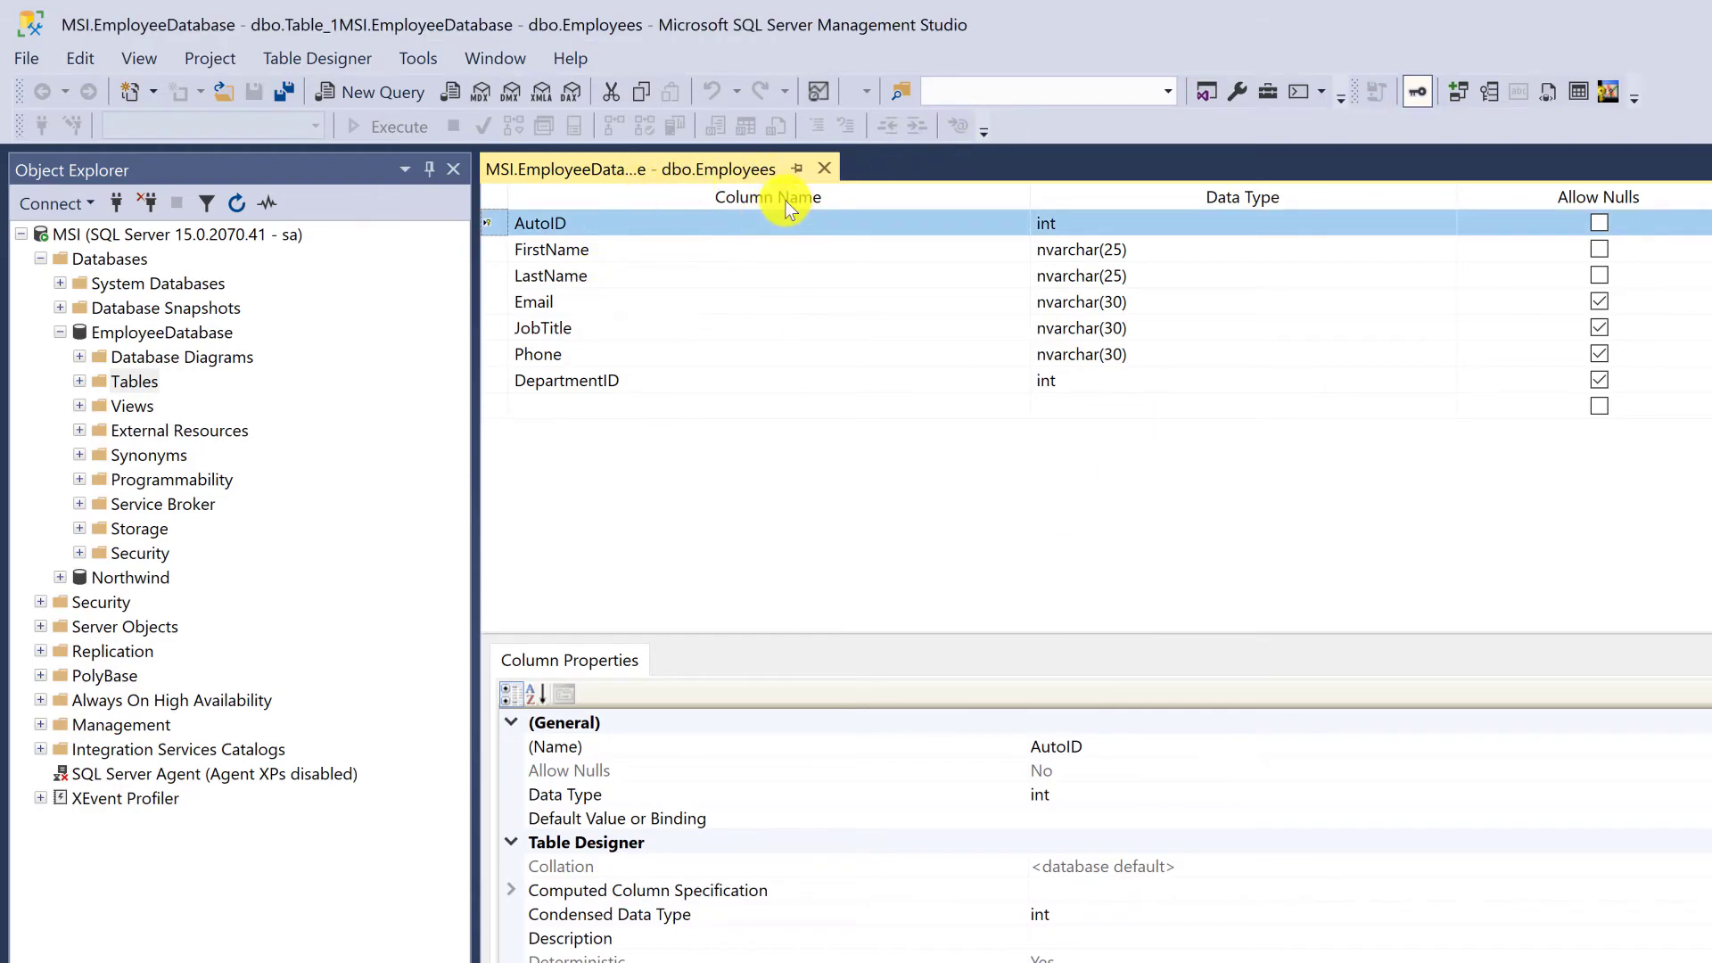
pyautogui.click(824, 168)
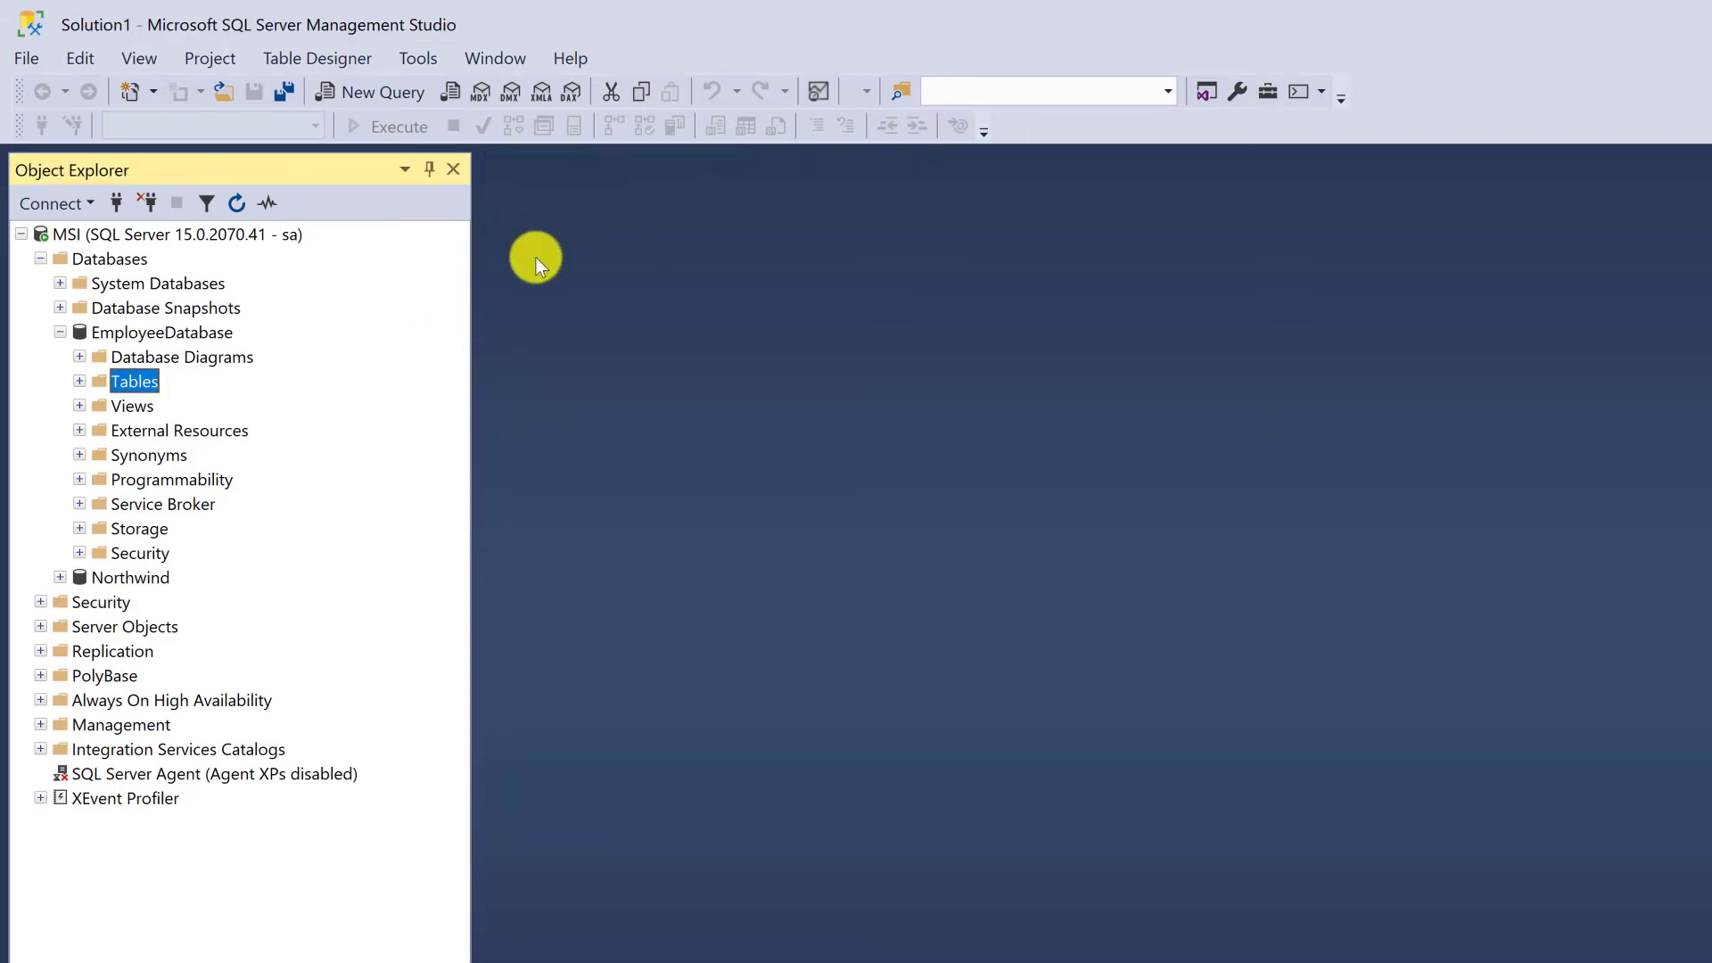
# Refresh and expand the Tables folder of EmployeeDatabase and select the dbo.Employees table
pyautogui.rightClick(130, 383)
pyautogui.click(228, 505)
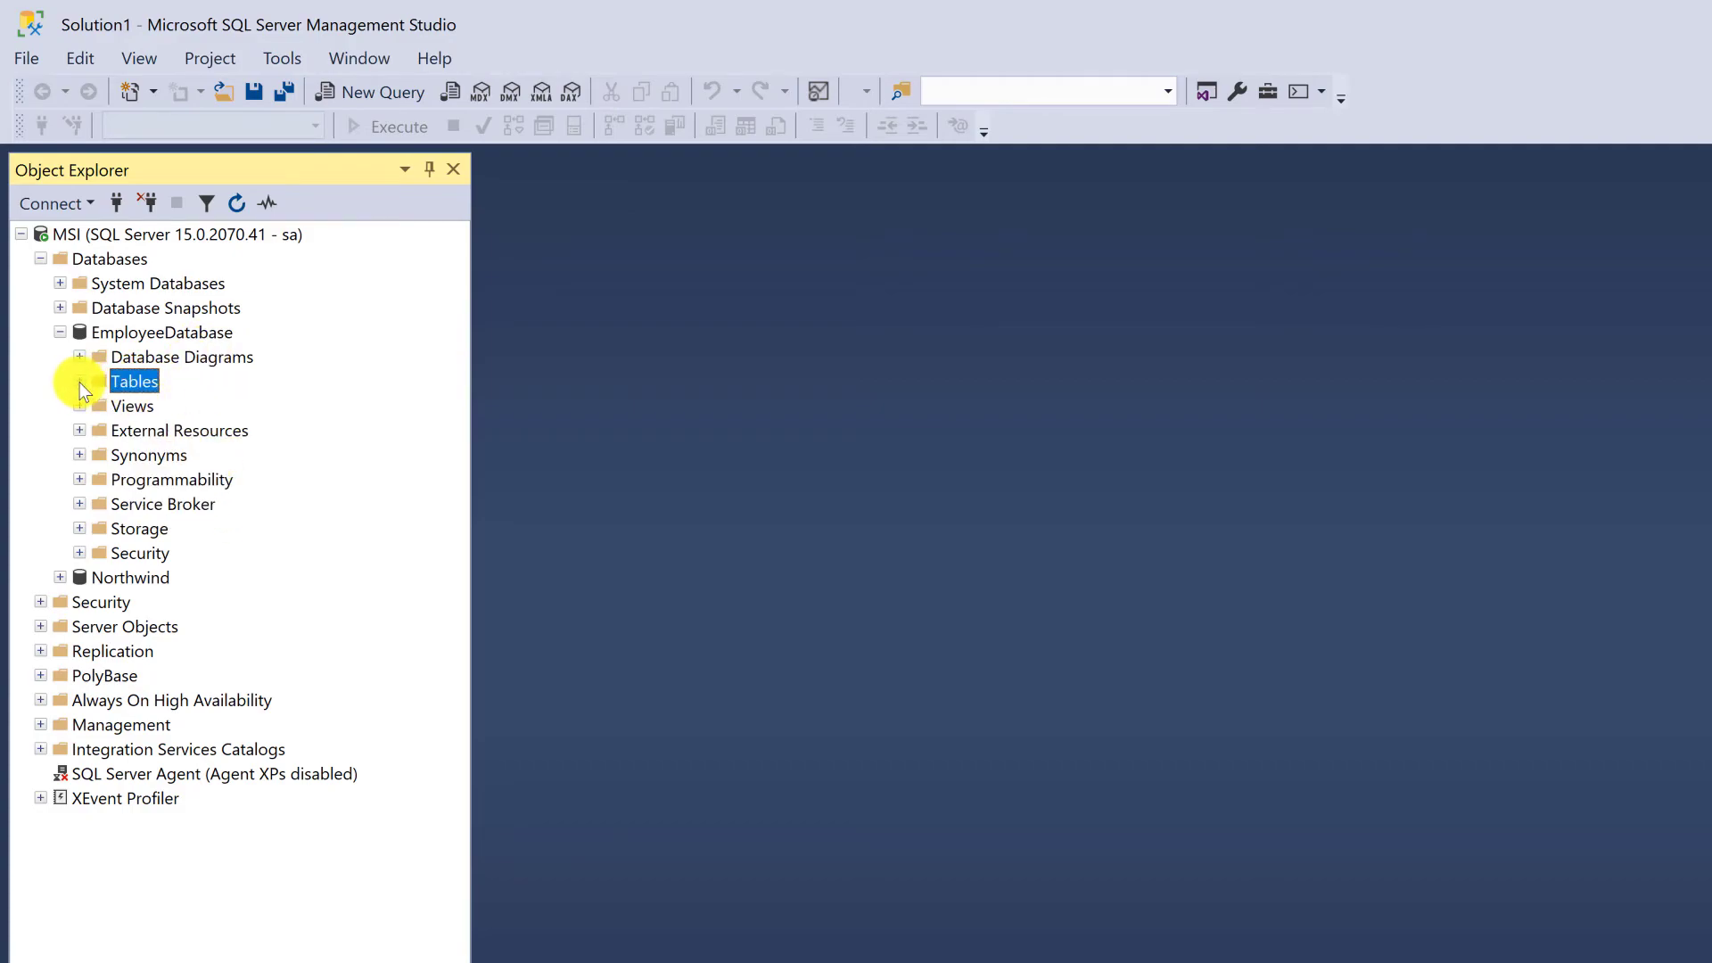
pyautogui.click(79, 382)
pyautogui.click(190, 505)
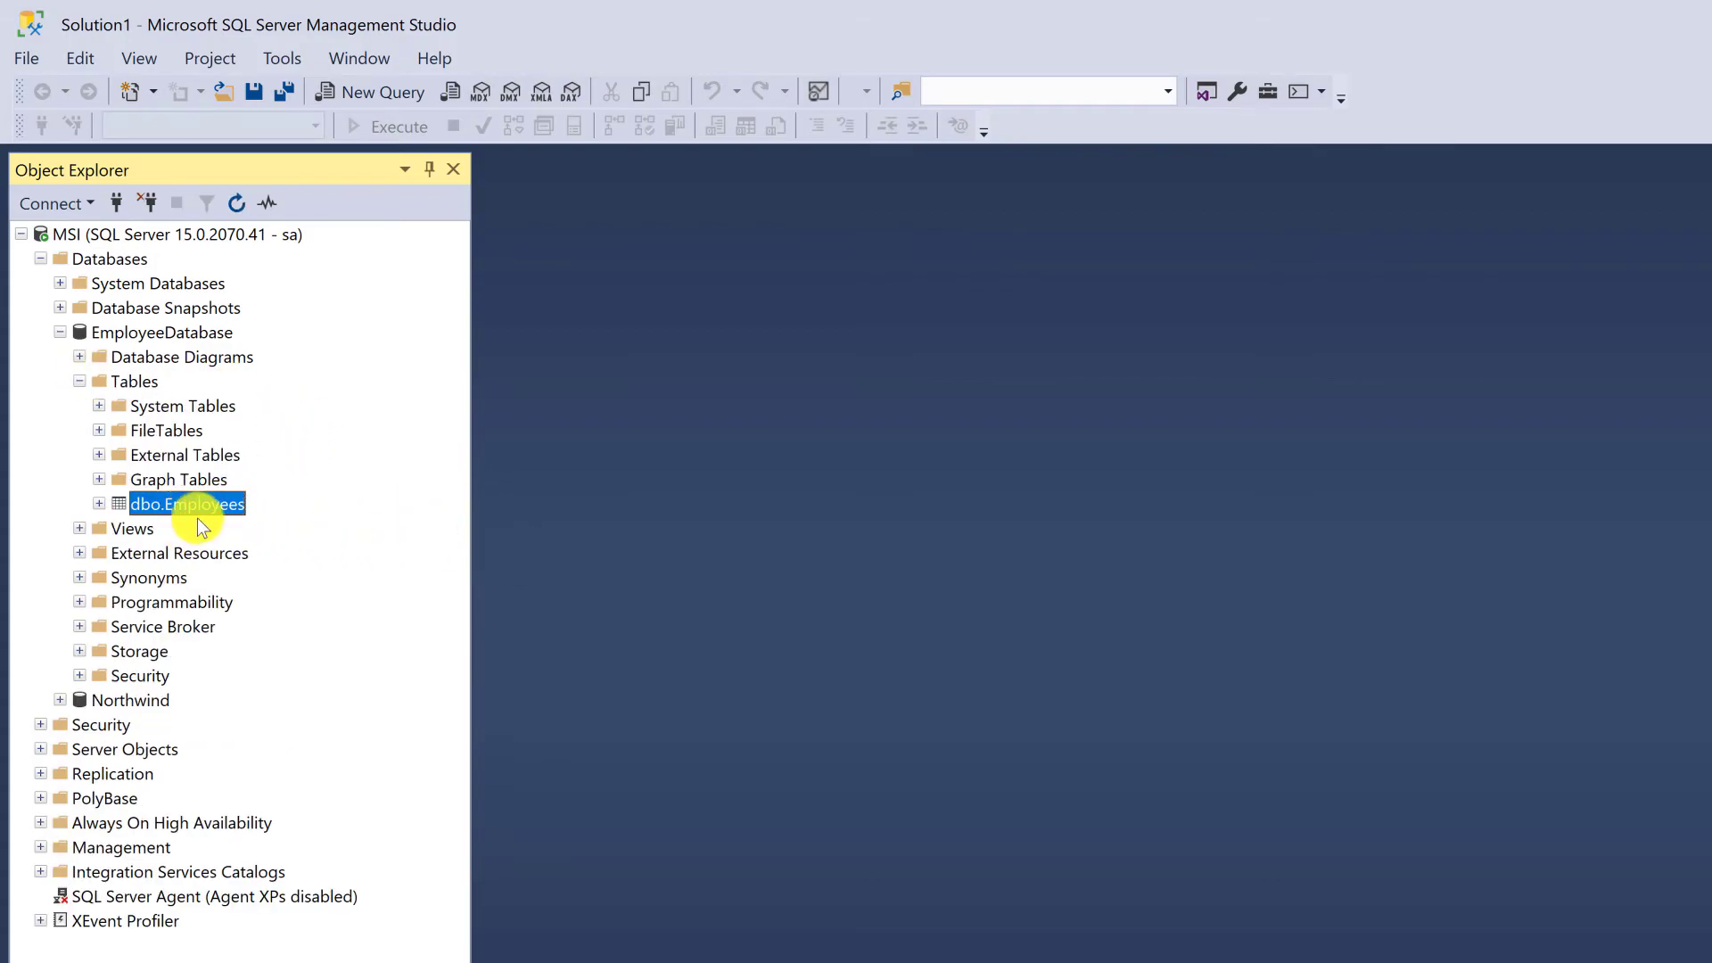
# Open the design of dbo.Employees and change the Phone column's data type to nvarchar(50)
pyautogui.rightClick(209, 502)
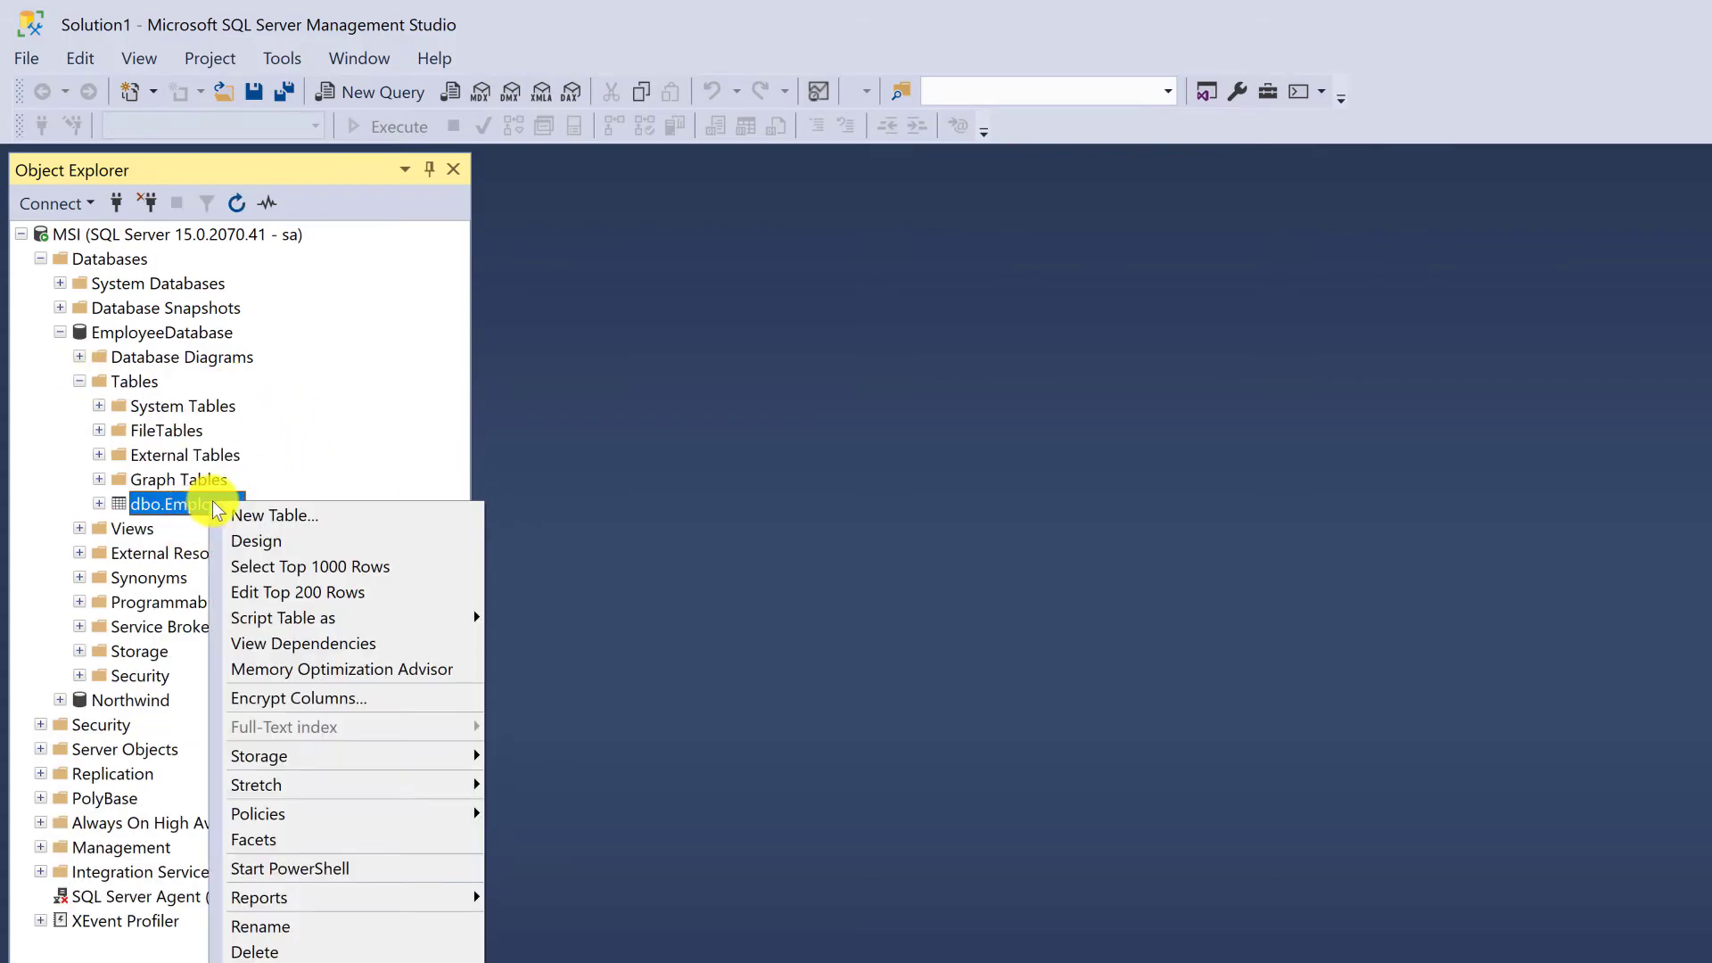
pyautogui.click(434, 547)
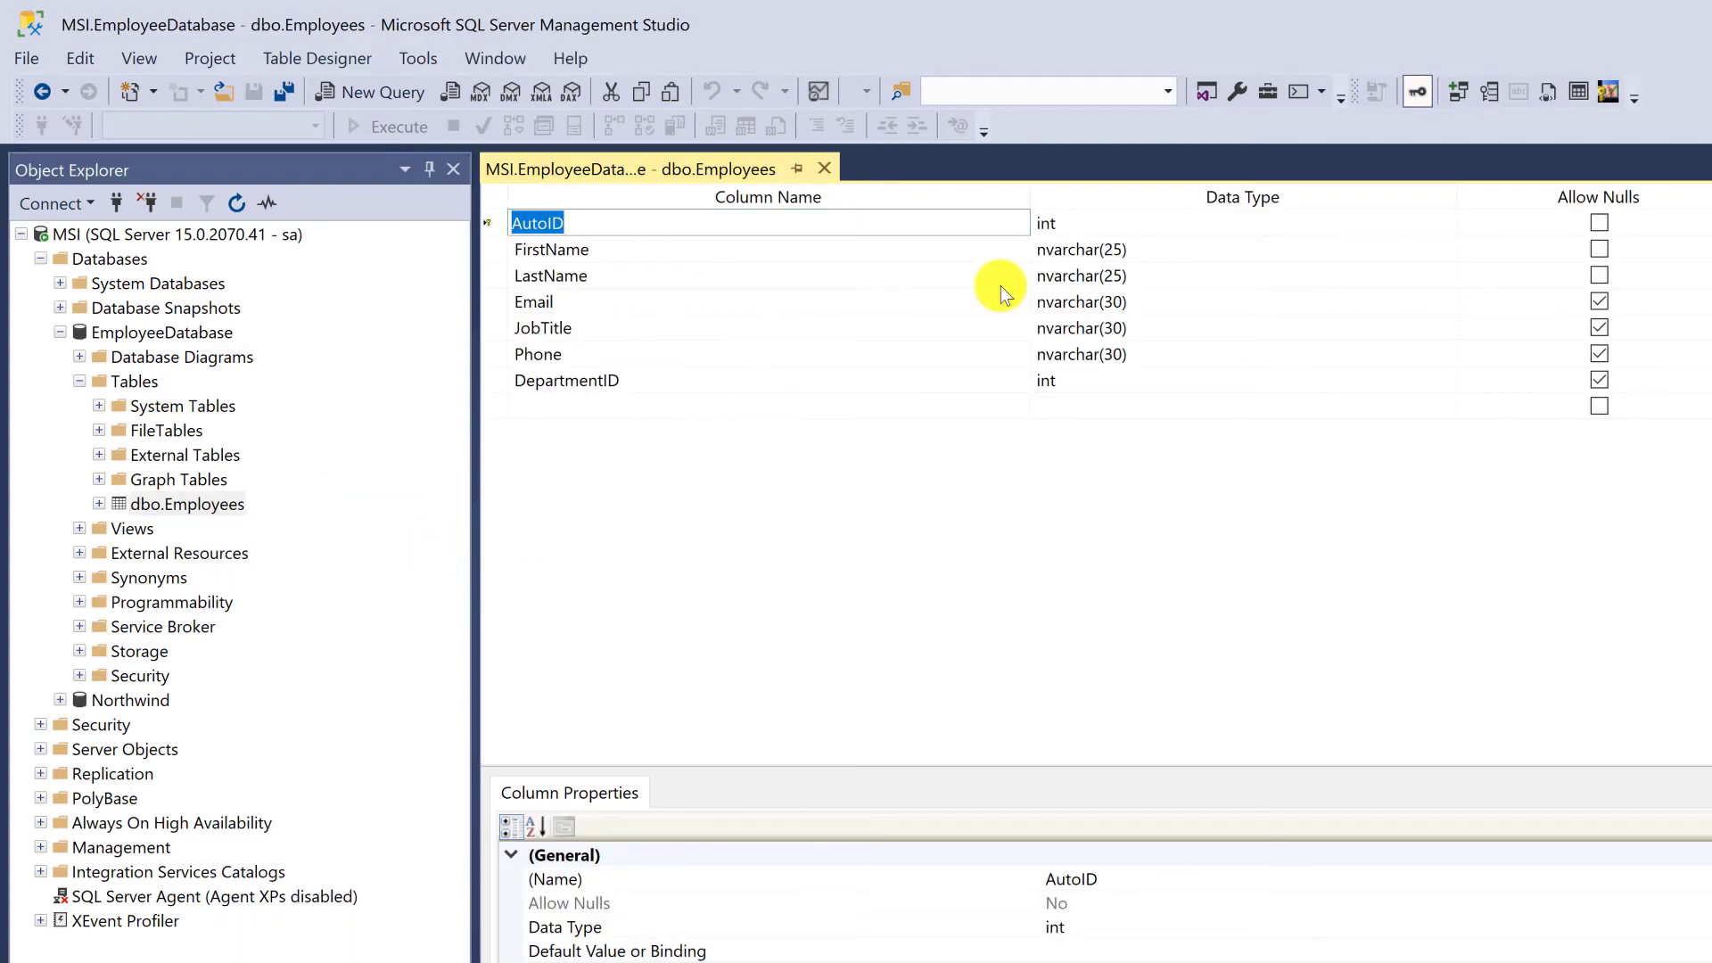
pyautogui.click(762, 250)
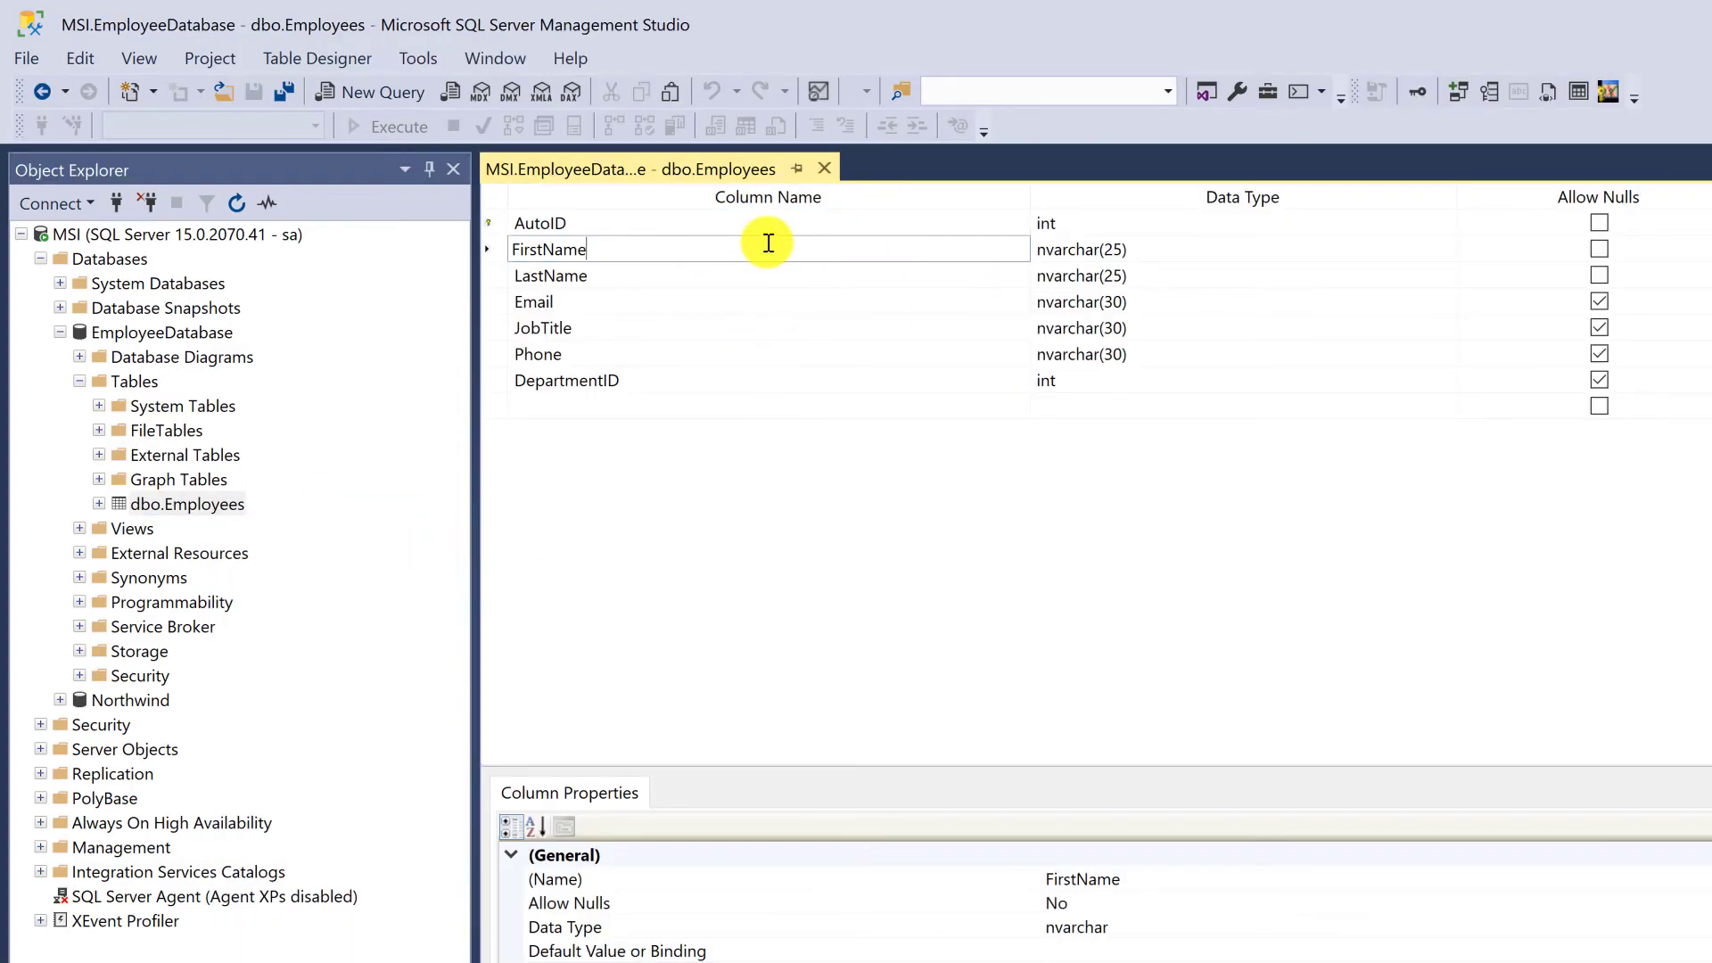
pyautogui.click(1142, 243)
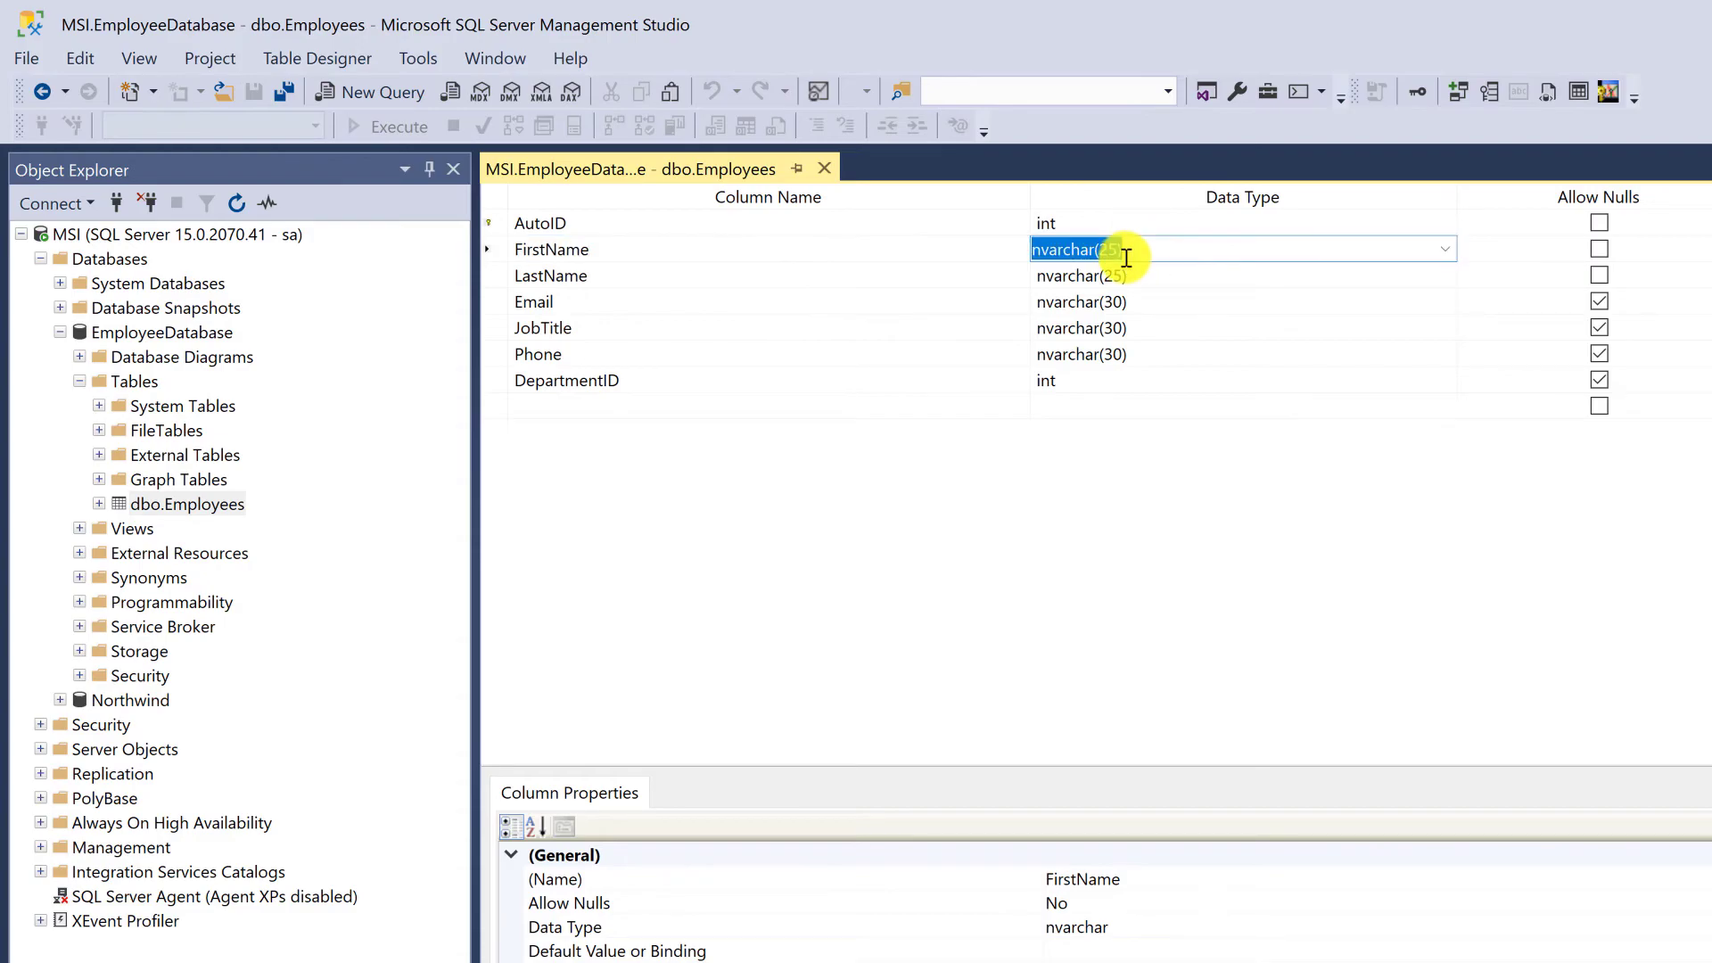
pyautogui.click(1127, 354)
pyautogui.click(1112, 355)
pyautogui.press('BackSpace')
pyautogui.write('5')
pyautogui.click(1044, 400)
pyautogui.click(1045, 382)
# Try to save the modified design of the Employees table
pyautogui.click(284, 91)
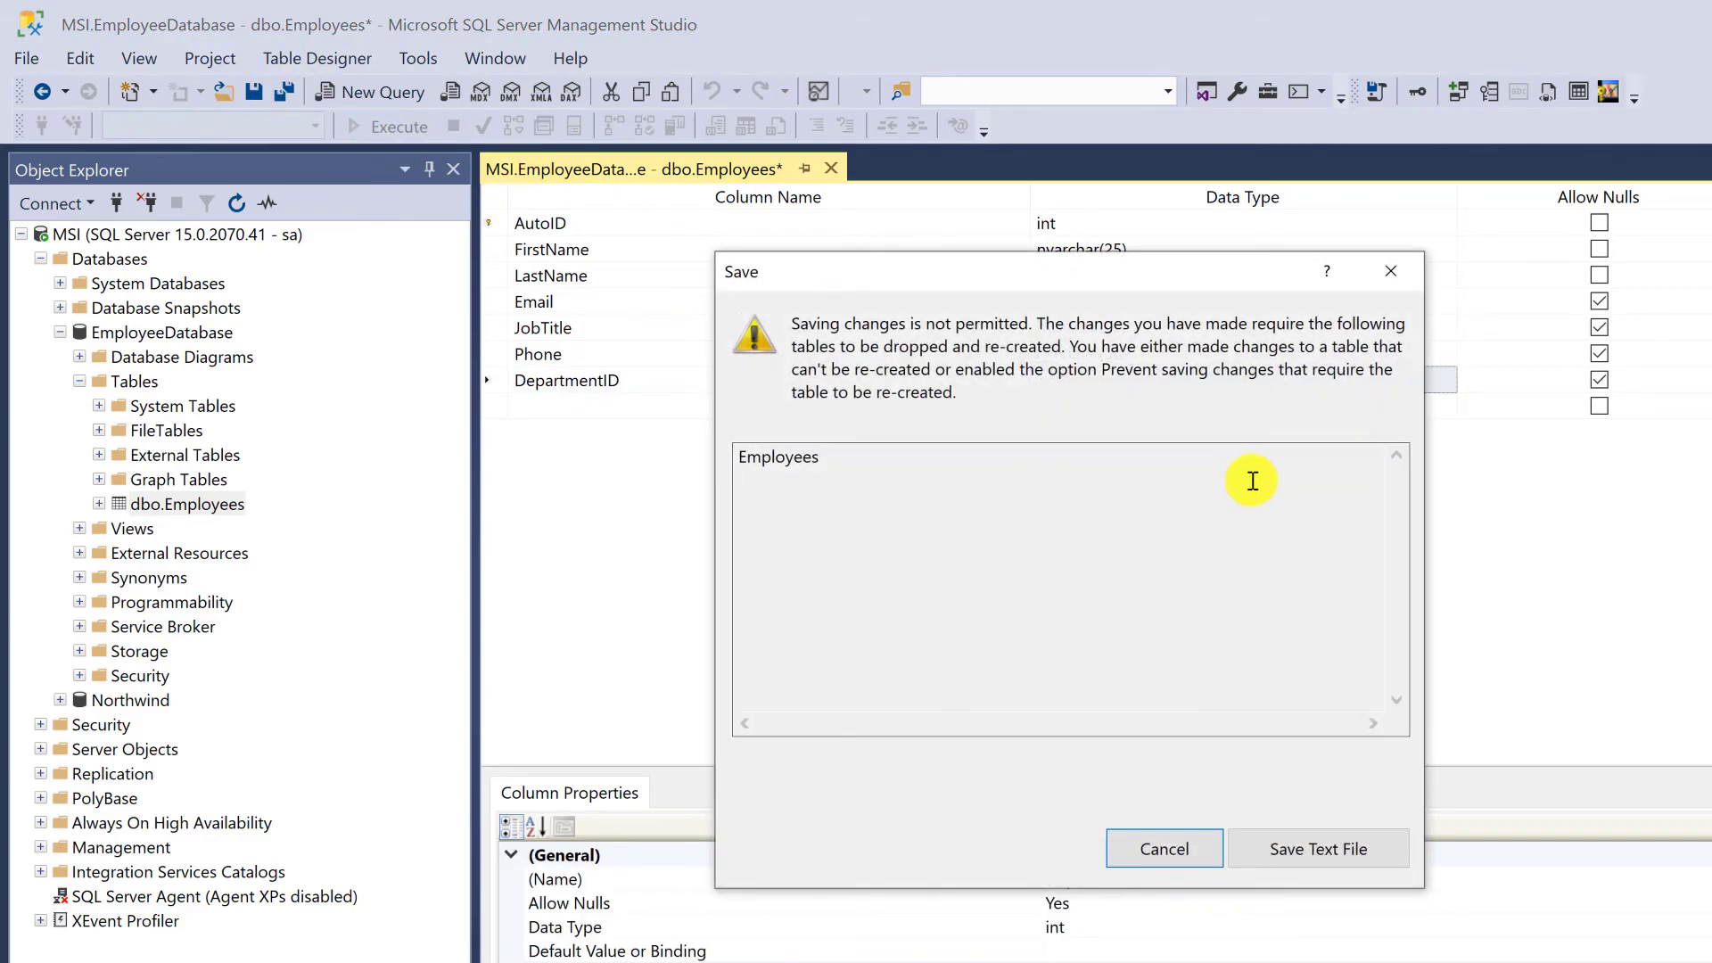
pyautogui.click(1400, 270)
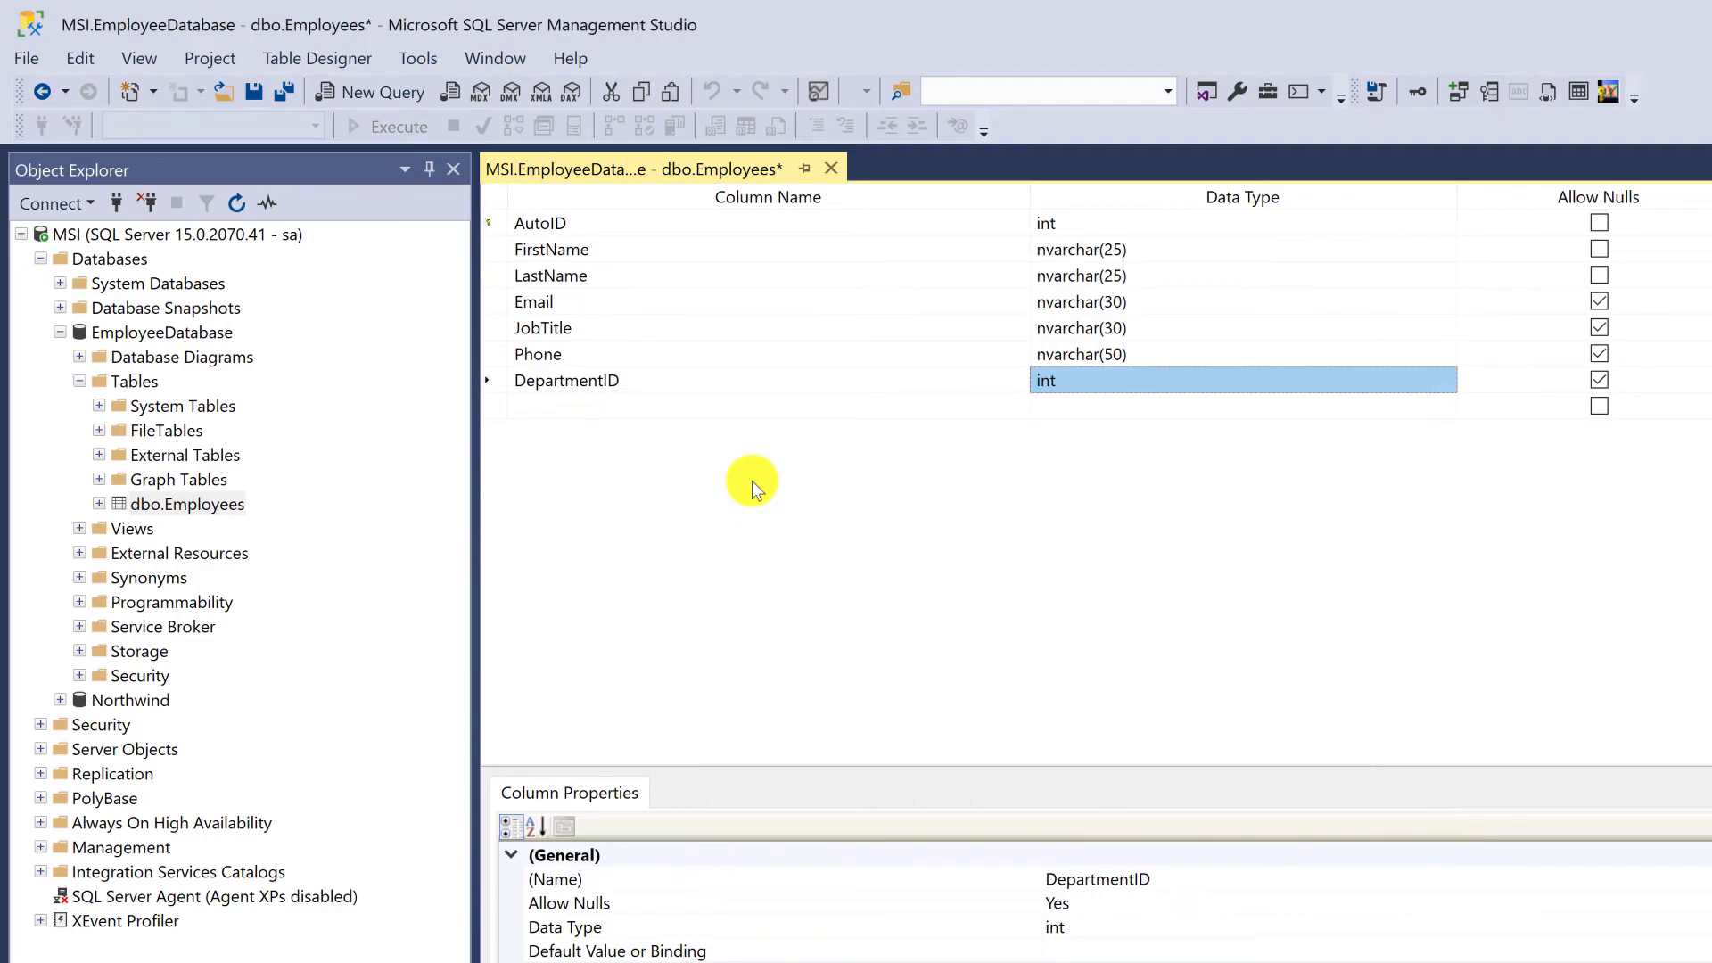
# Turn off the designer option that prevents saving changes that require table re-creation
pyautogui.click(420, 59)
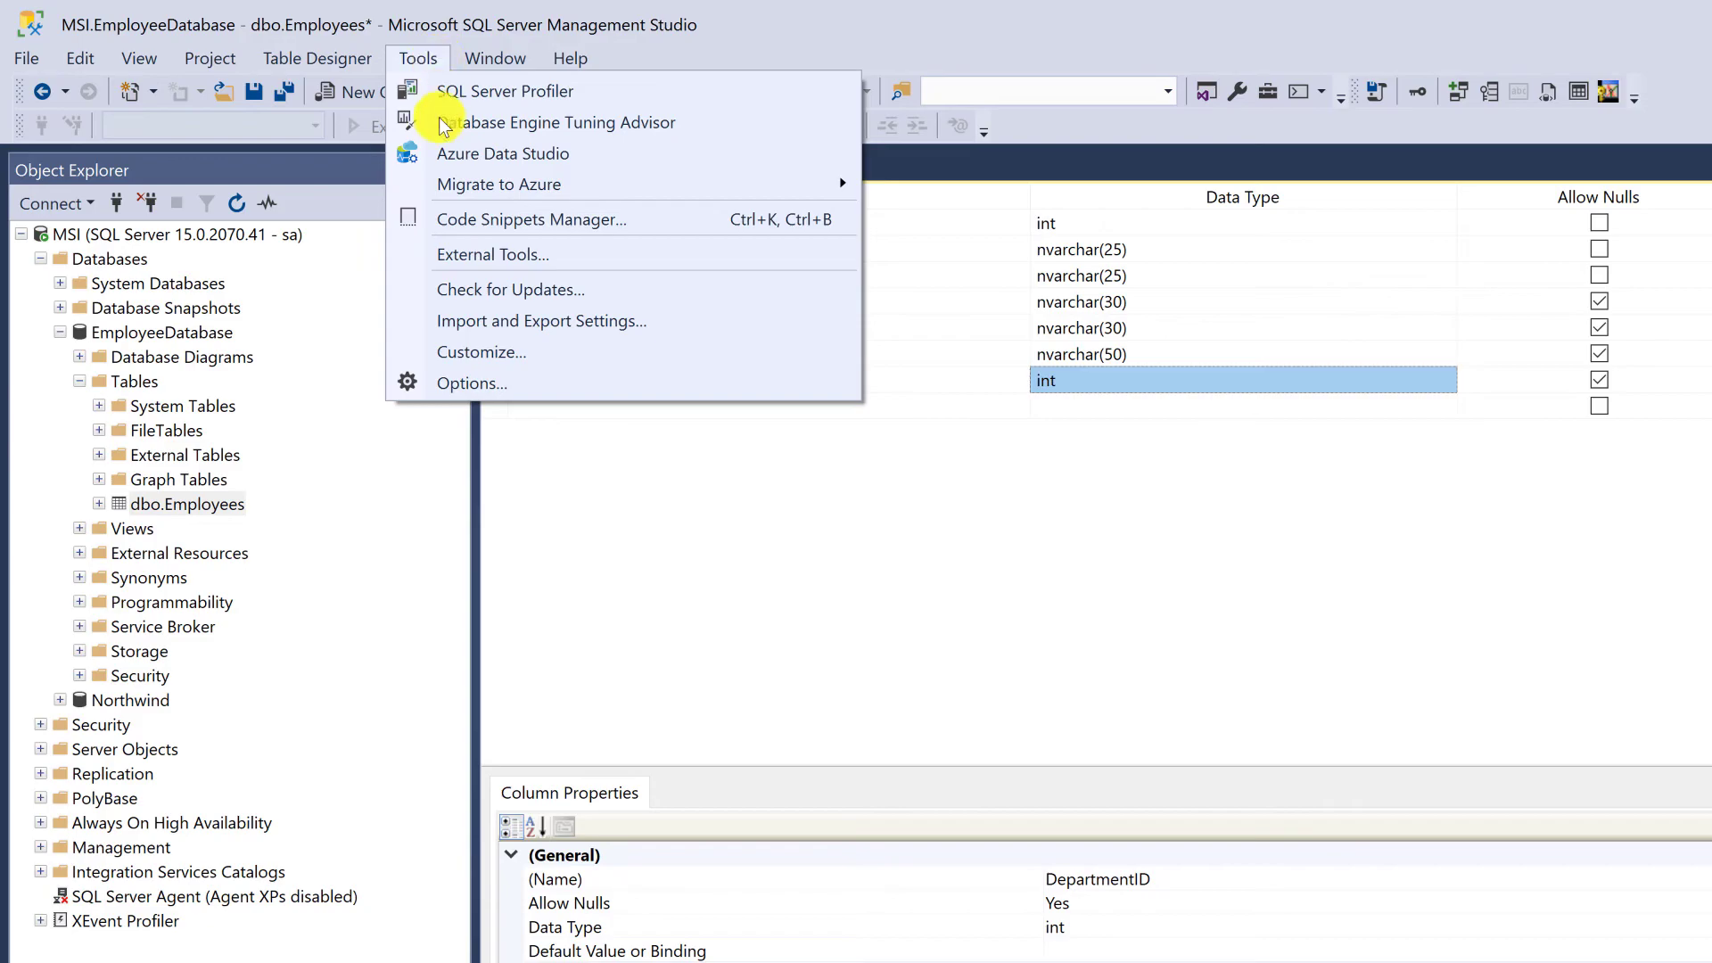
pyautogui.click(599, 383)
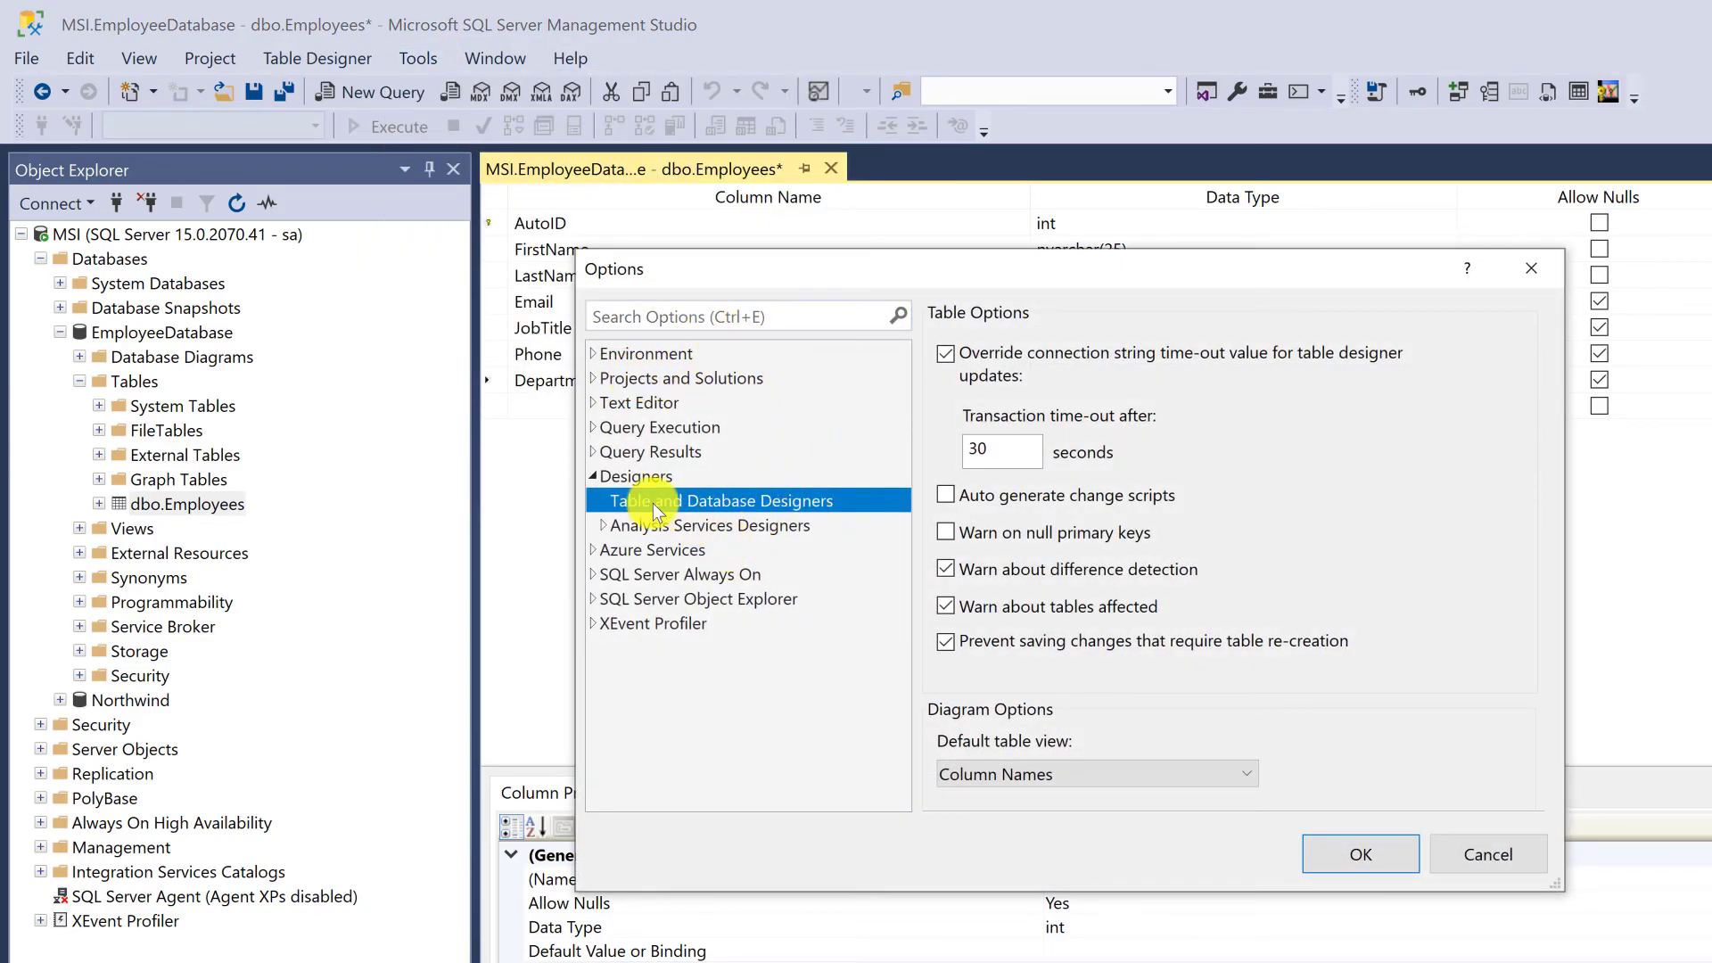
pyautogui.click(590, 478)
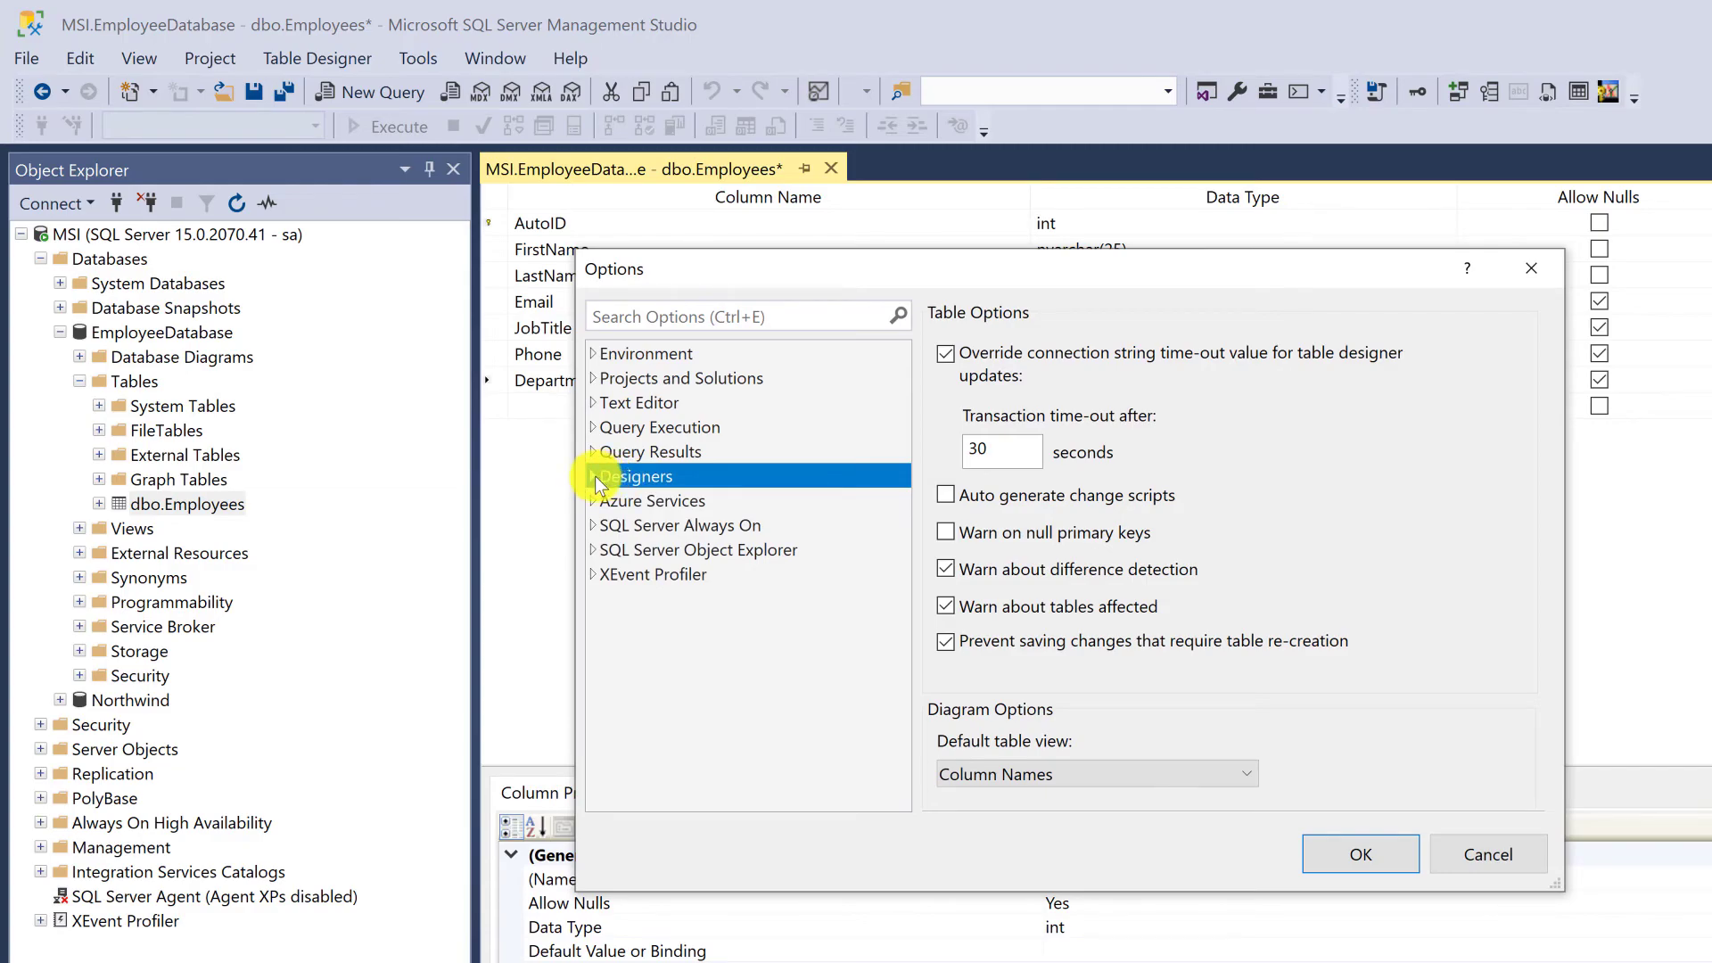
pyautogui.click(717, 503)
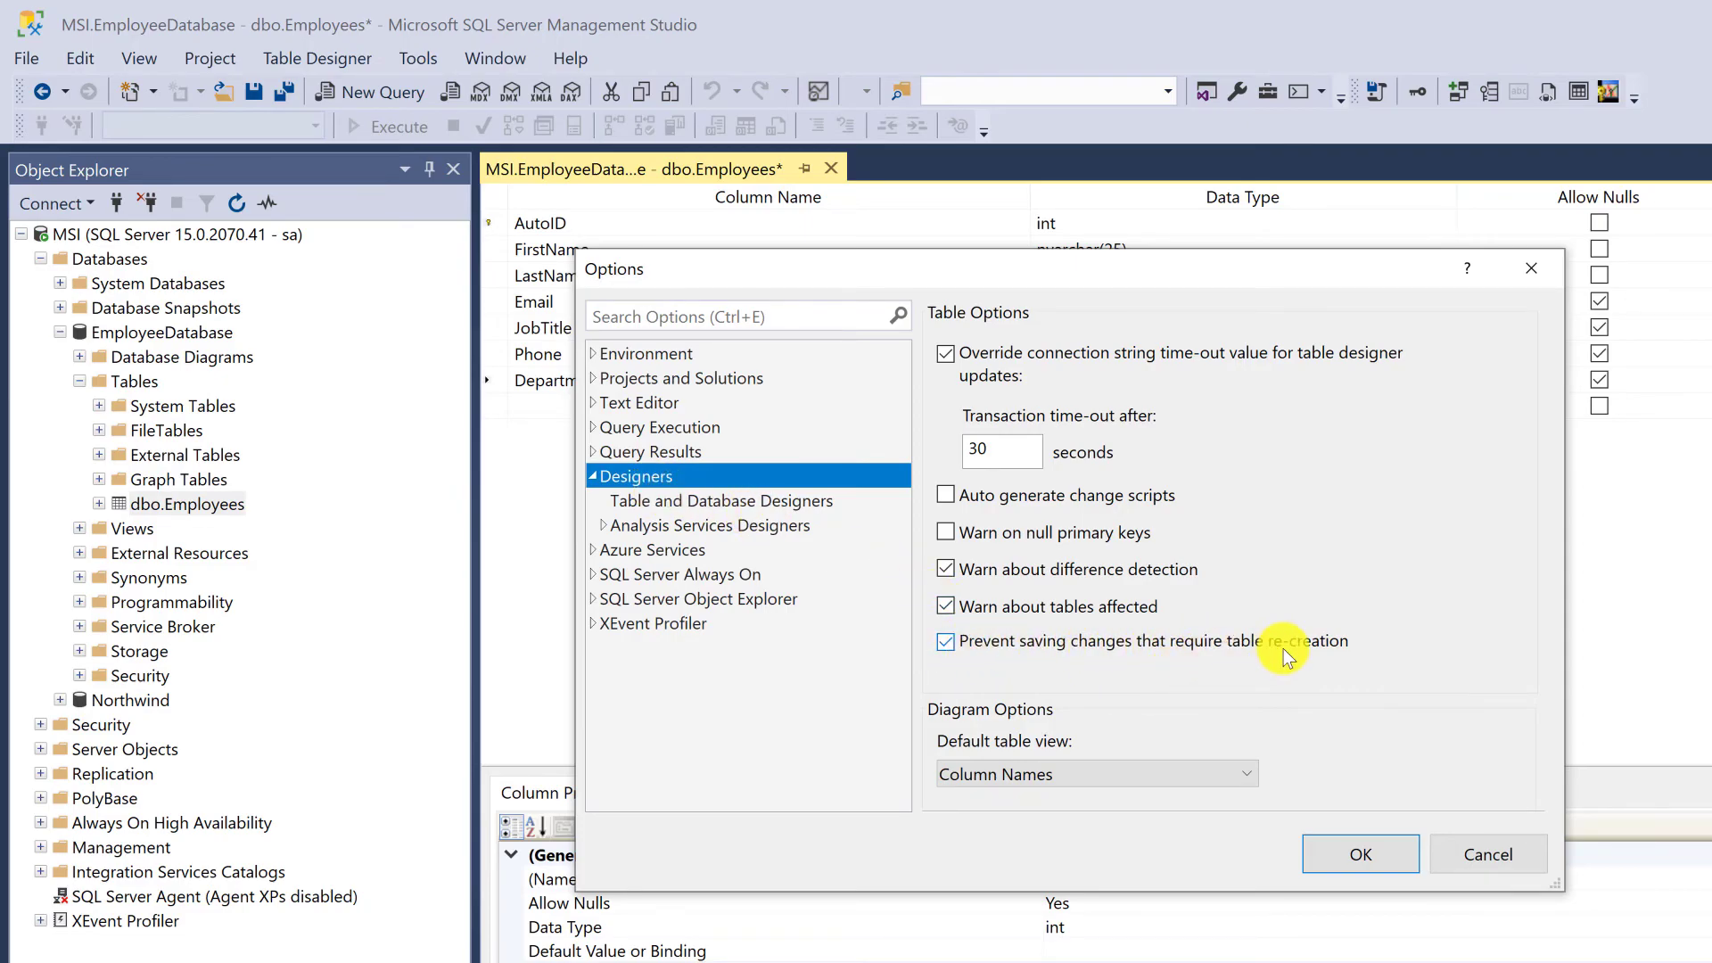
pyautogui.click(946, 641)
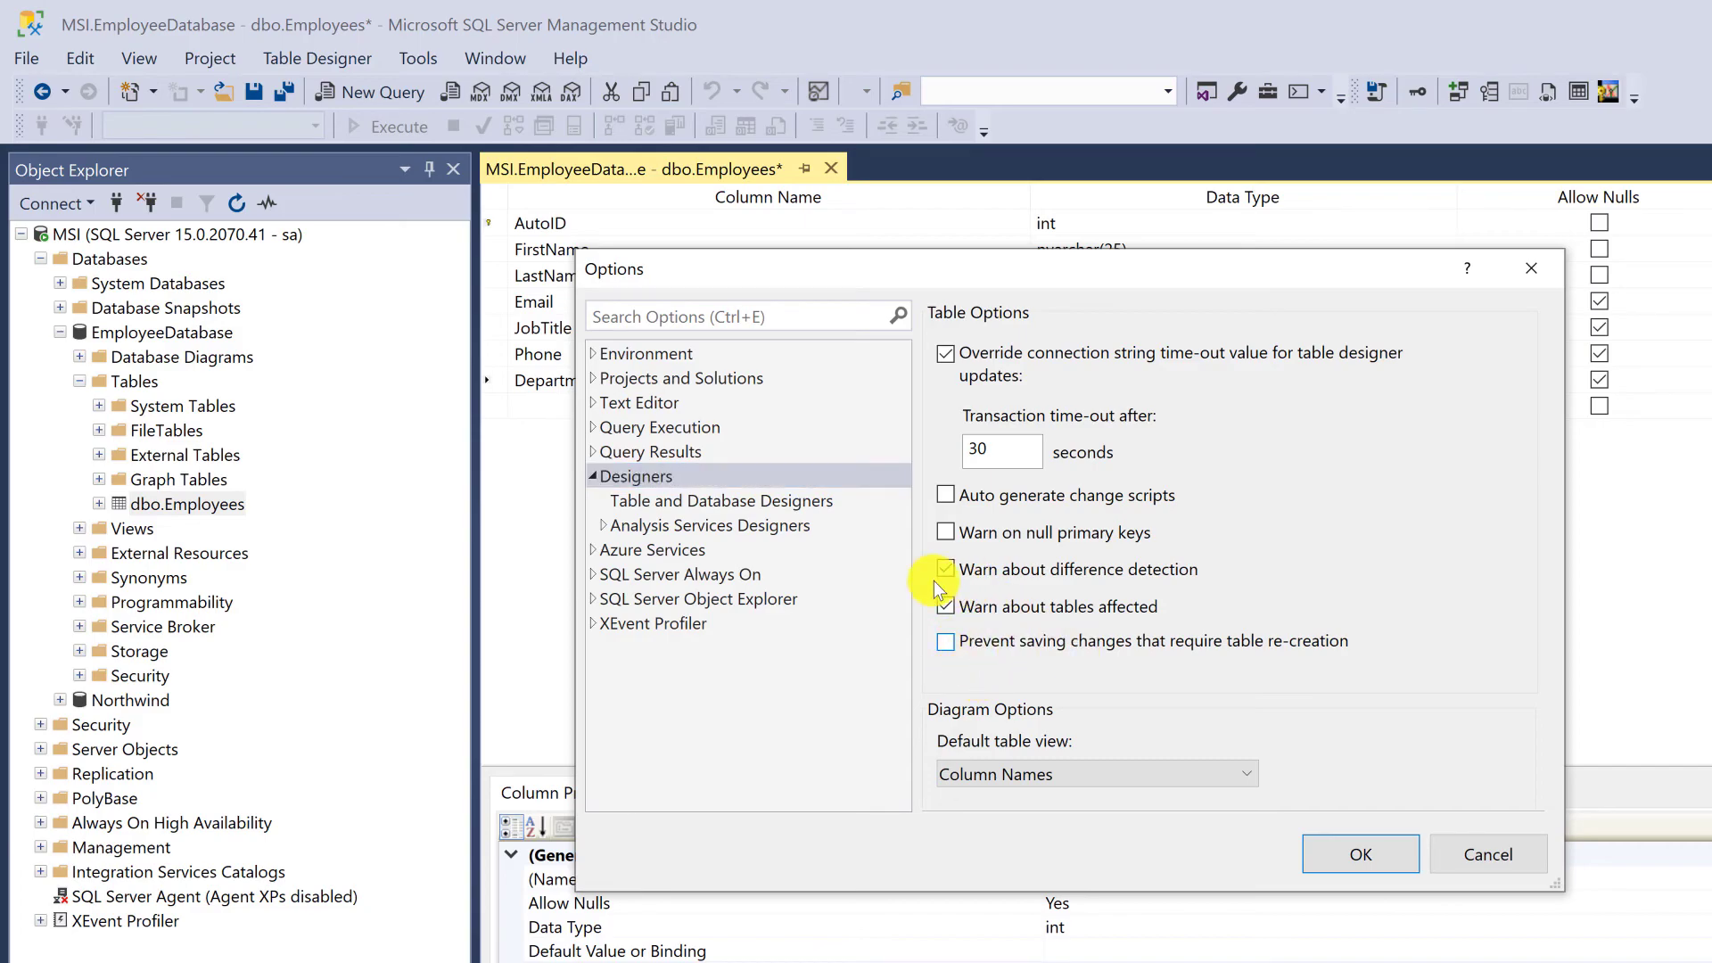
pyautogui.click(644, 481)
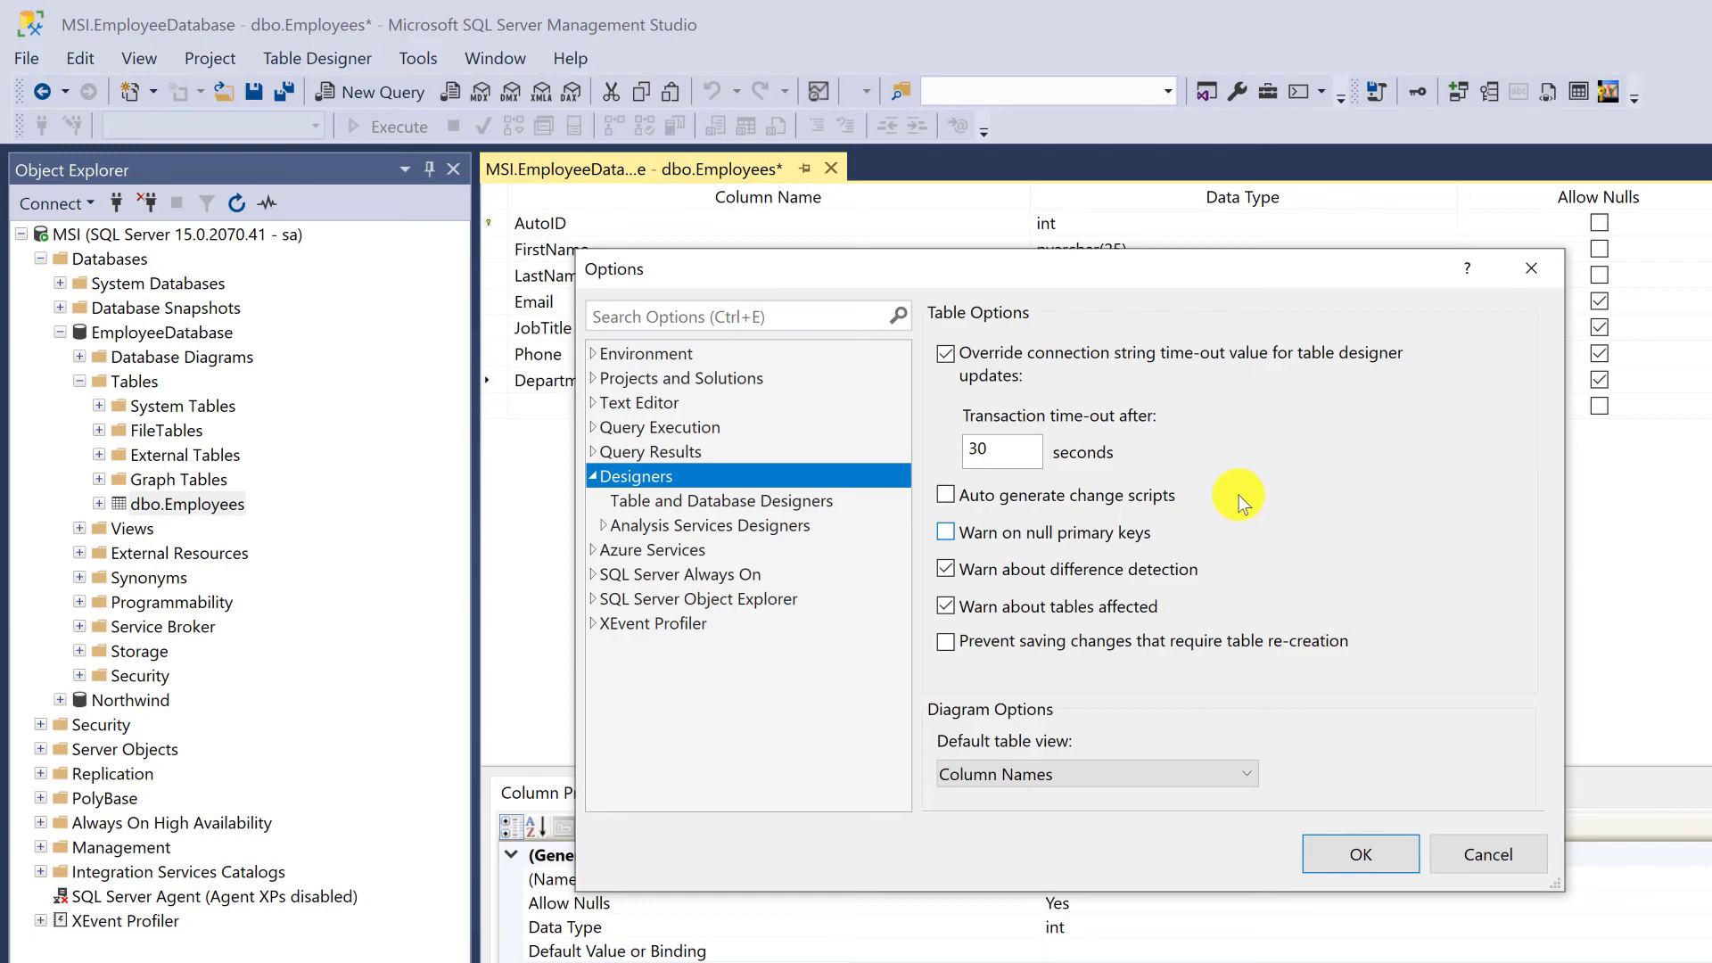
pyautogui.click(1354, 856)
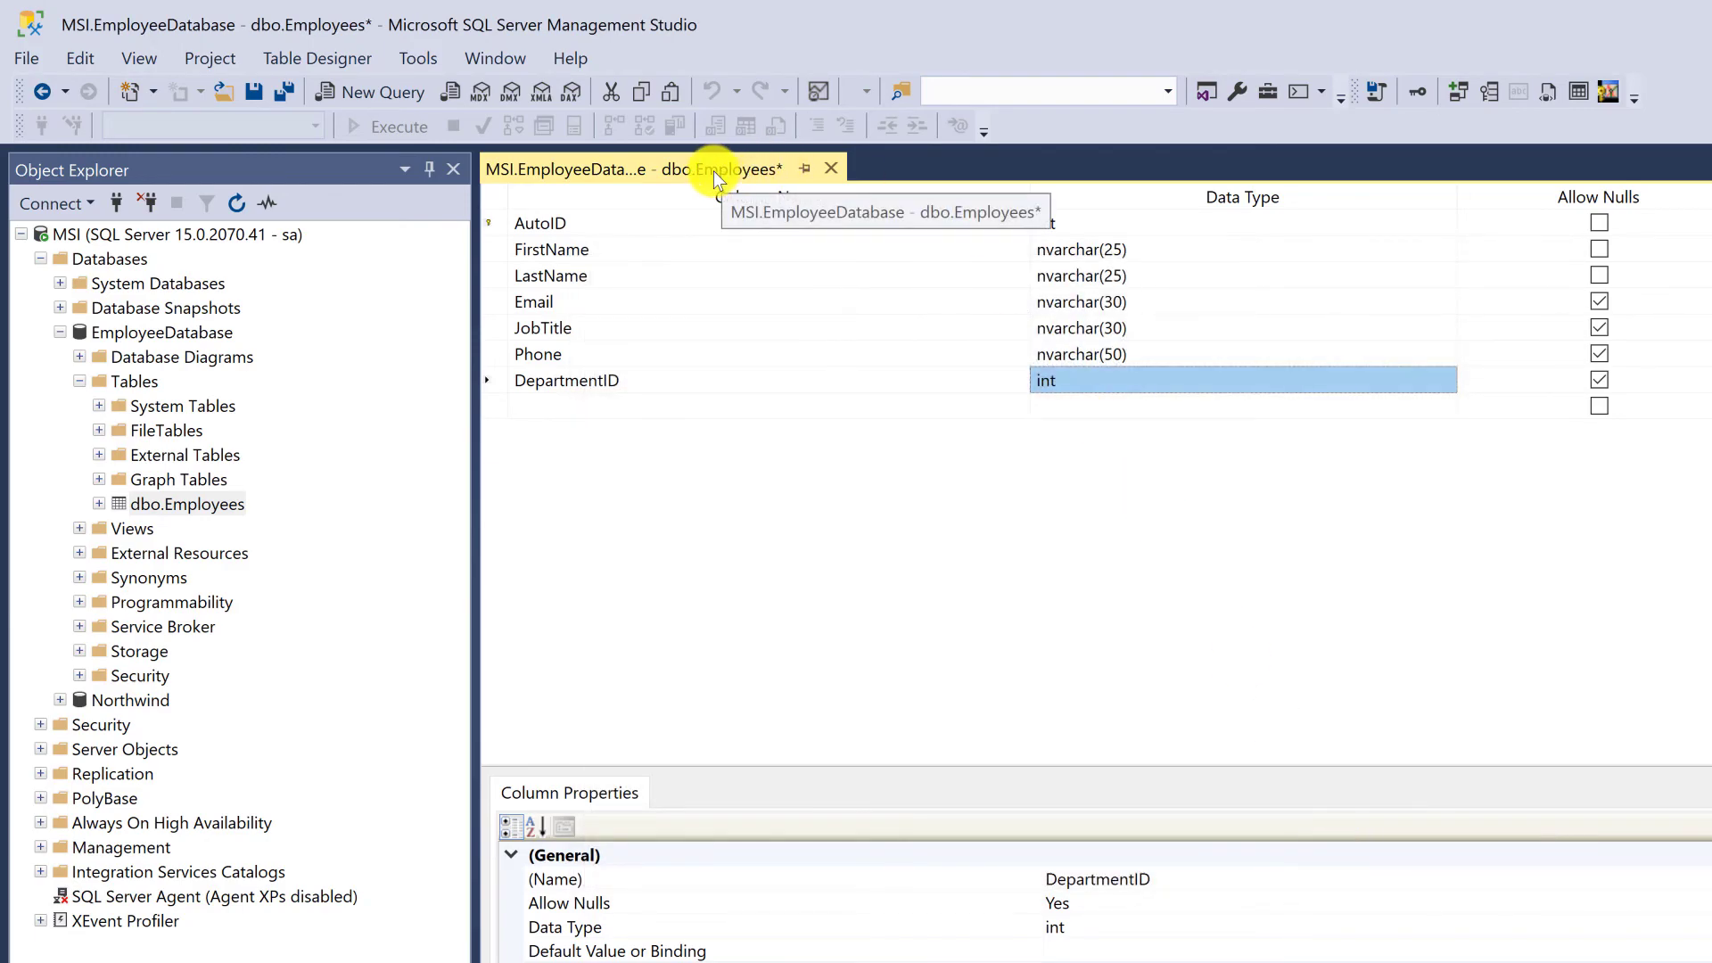
# Save the Employees table with its changed Phone column
pyautogui.rightClick(665, 170)
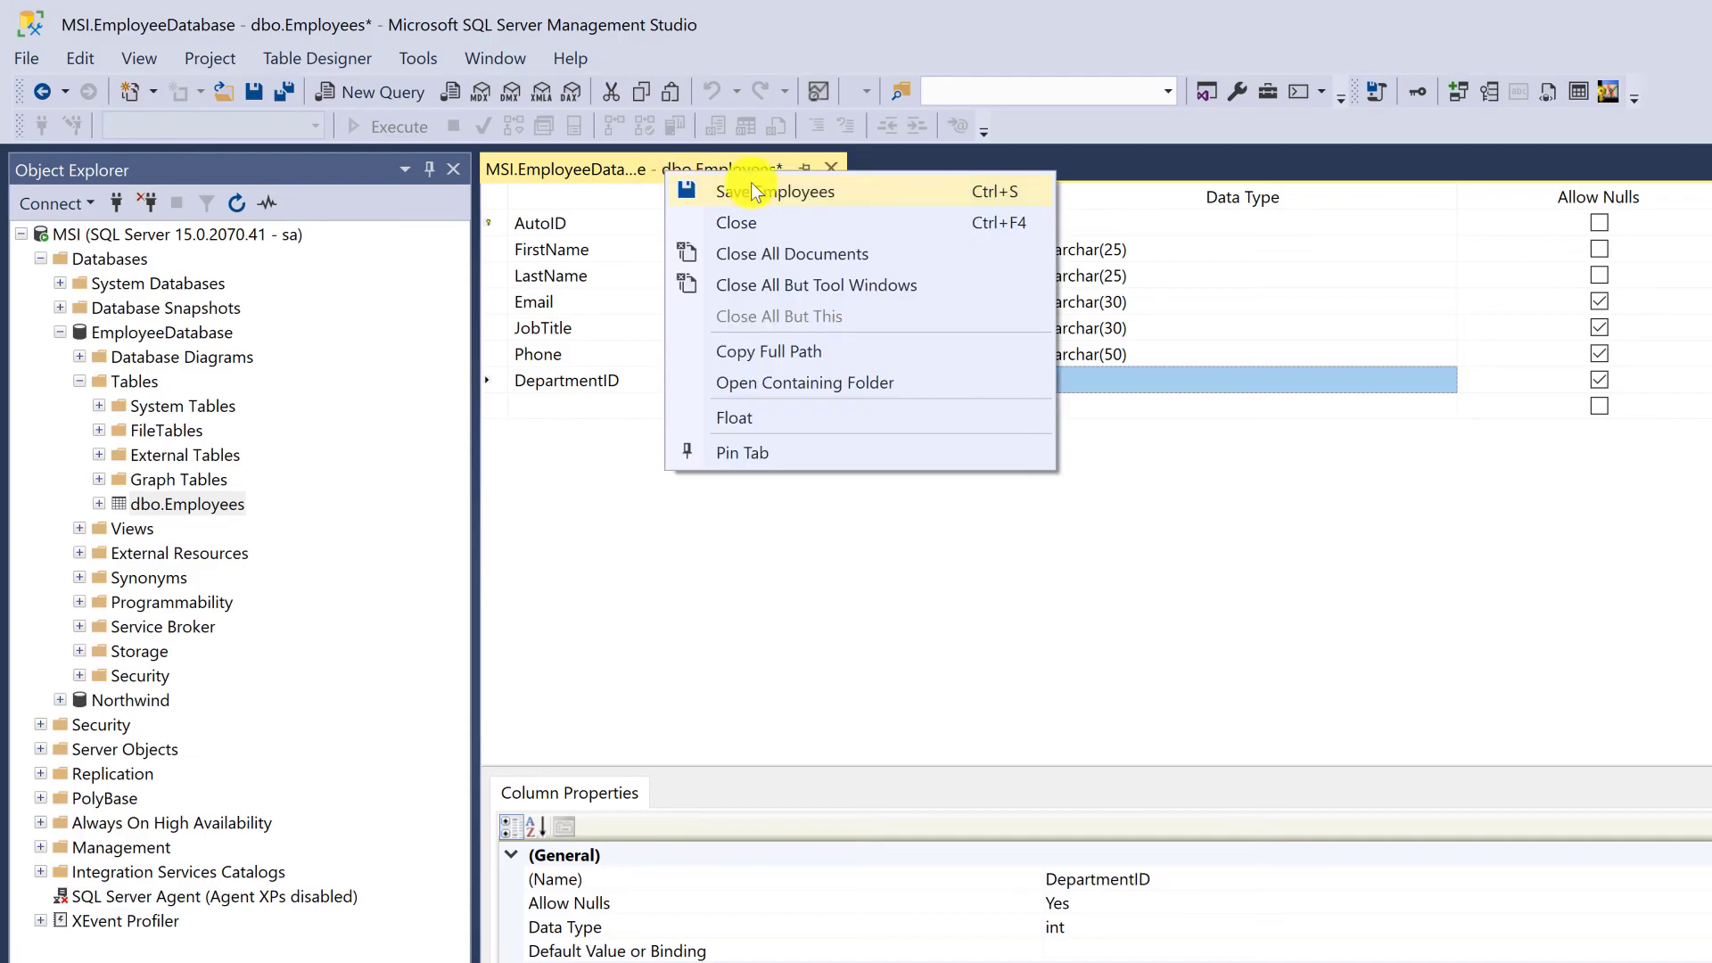
pyautogui.click(803, 190)
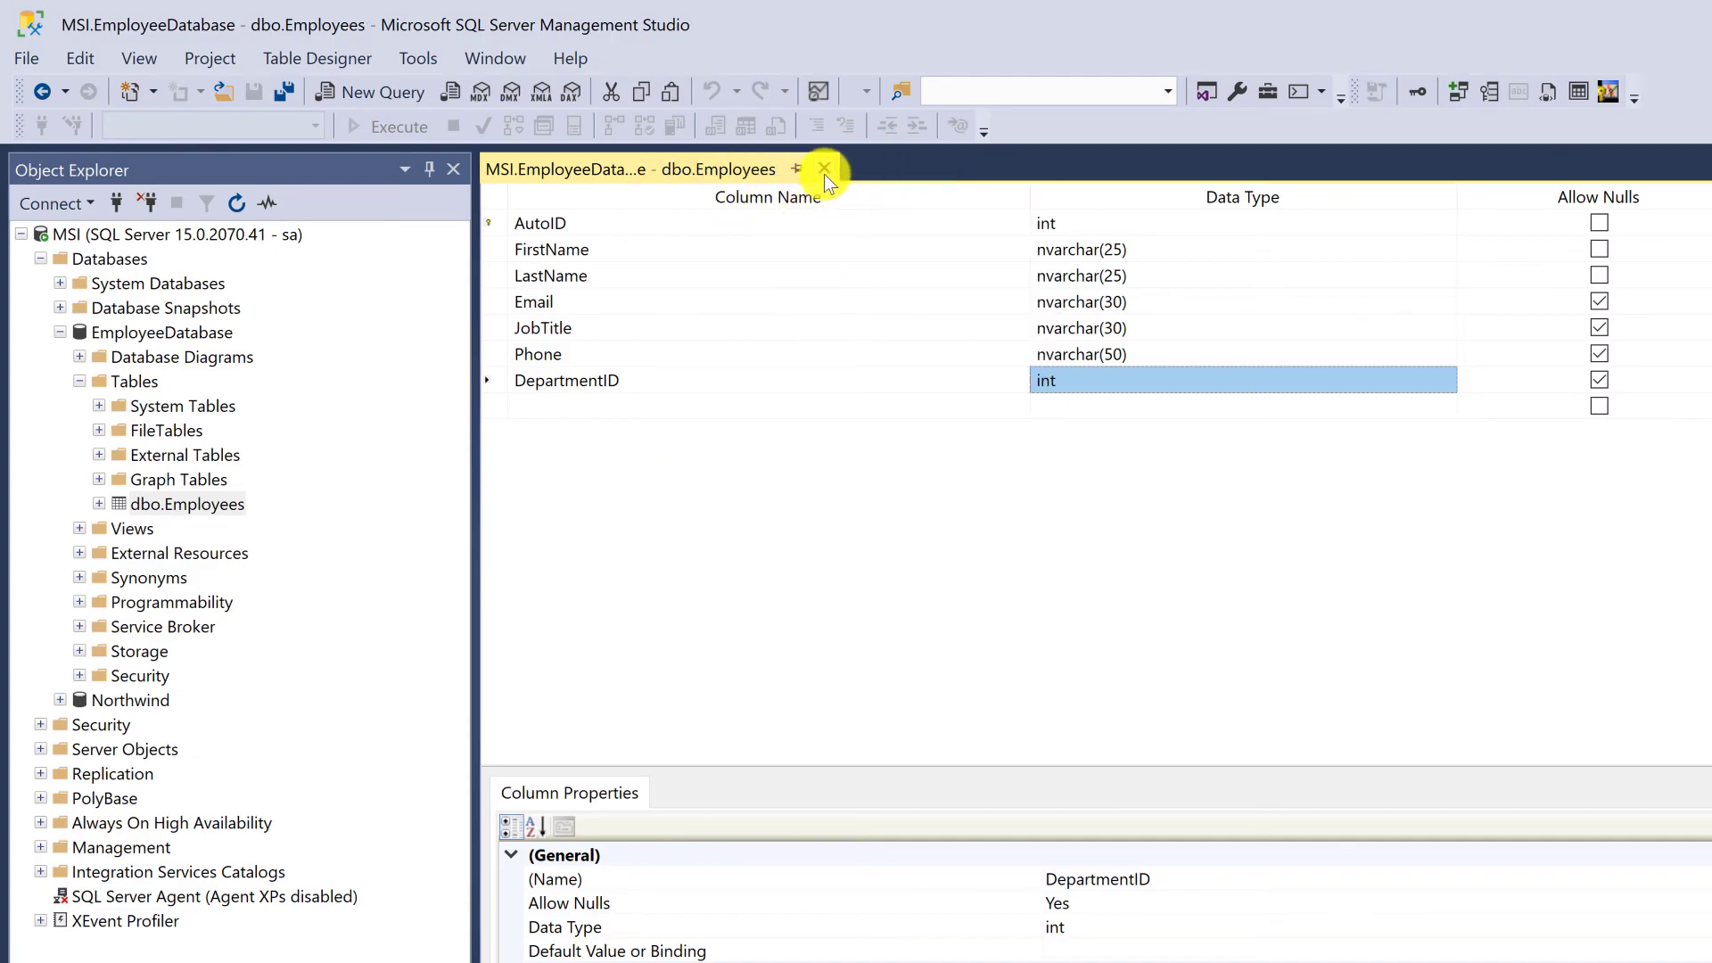
# Check the table designer option about preventing saves that require table re-creation
pyautogui.click(416, 56)
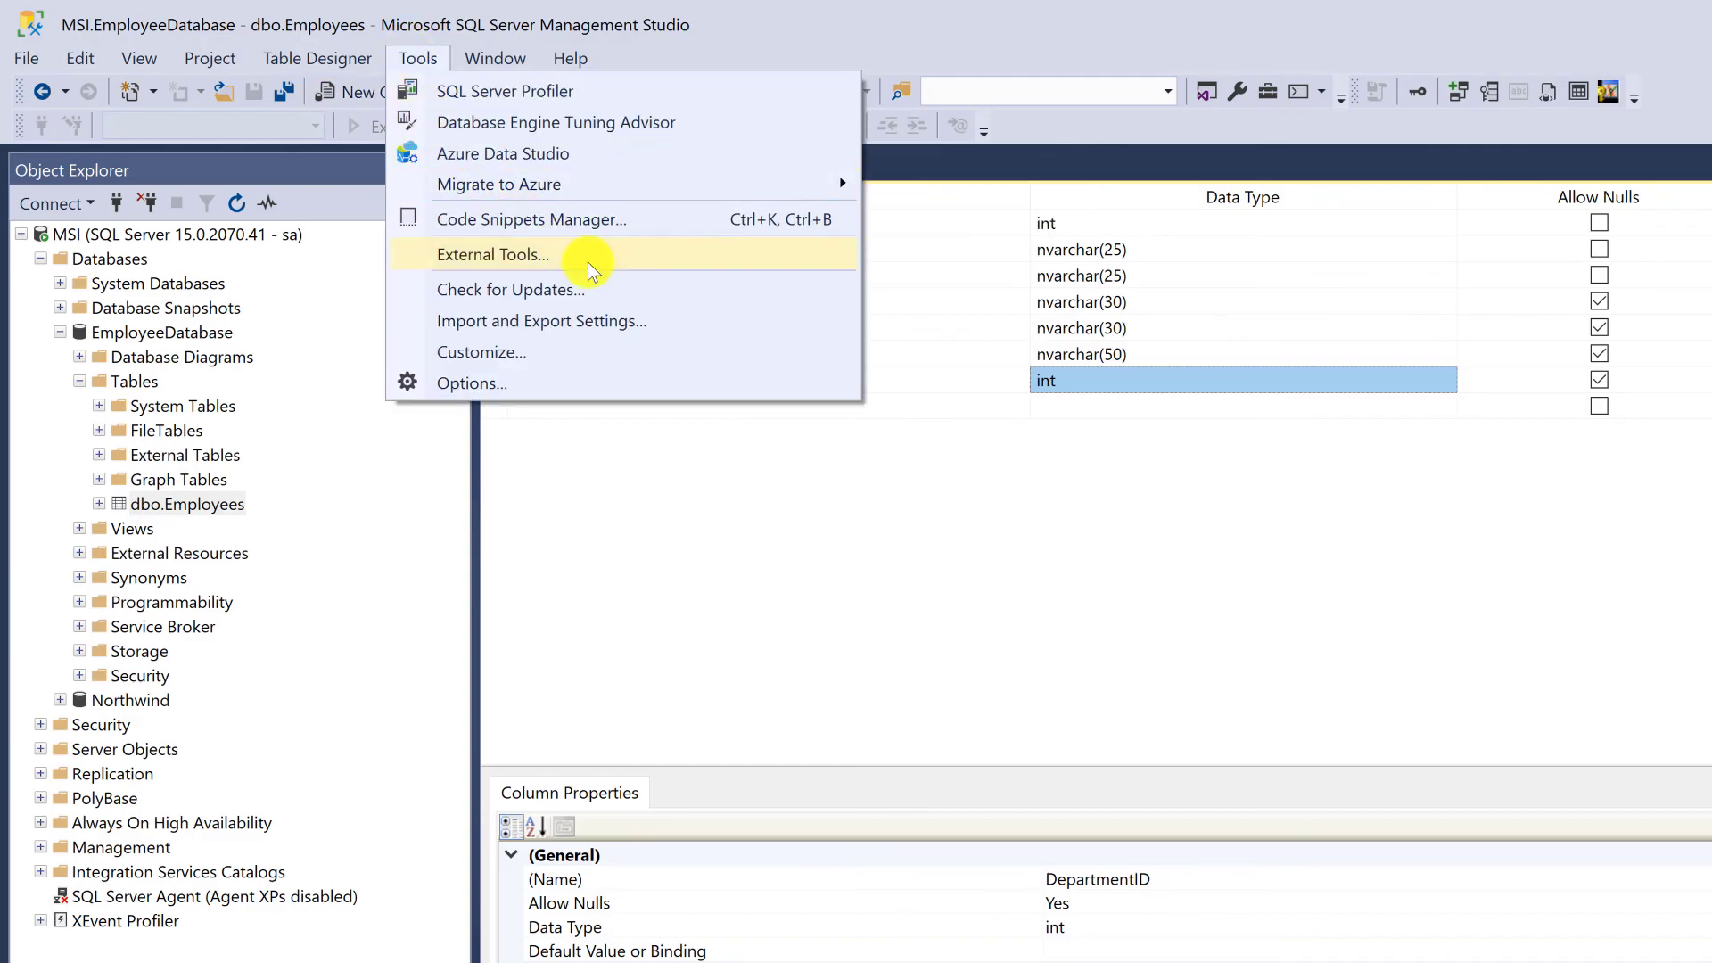
pyautogui.click(635, 382)
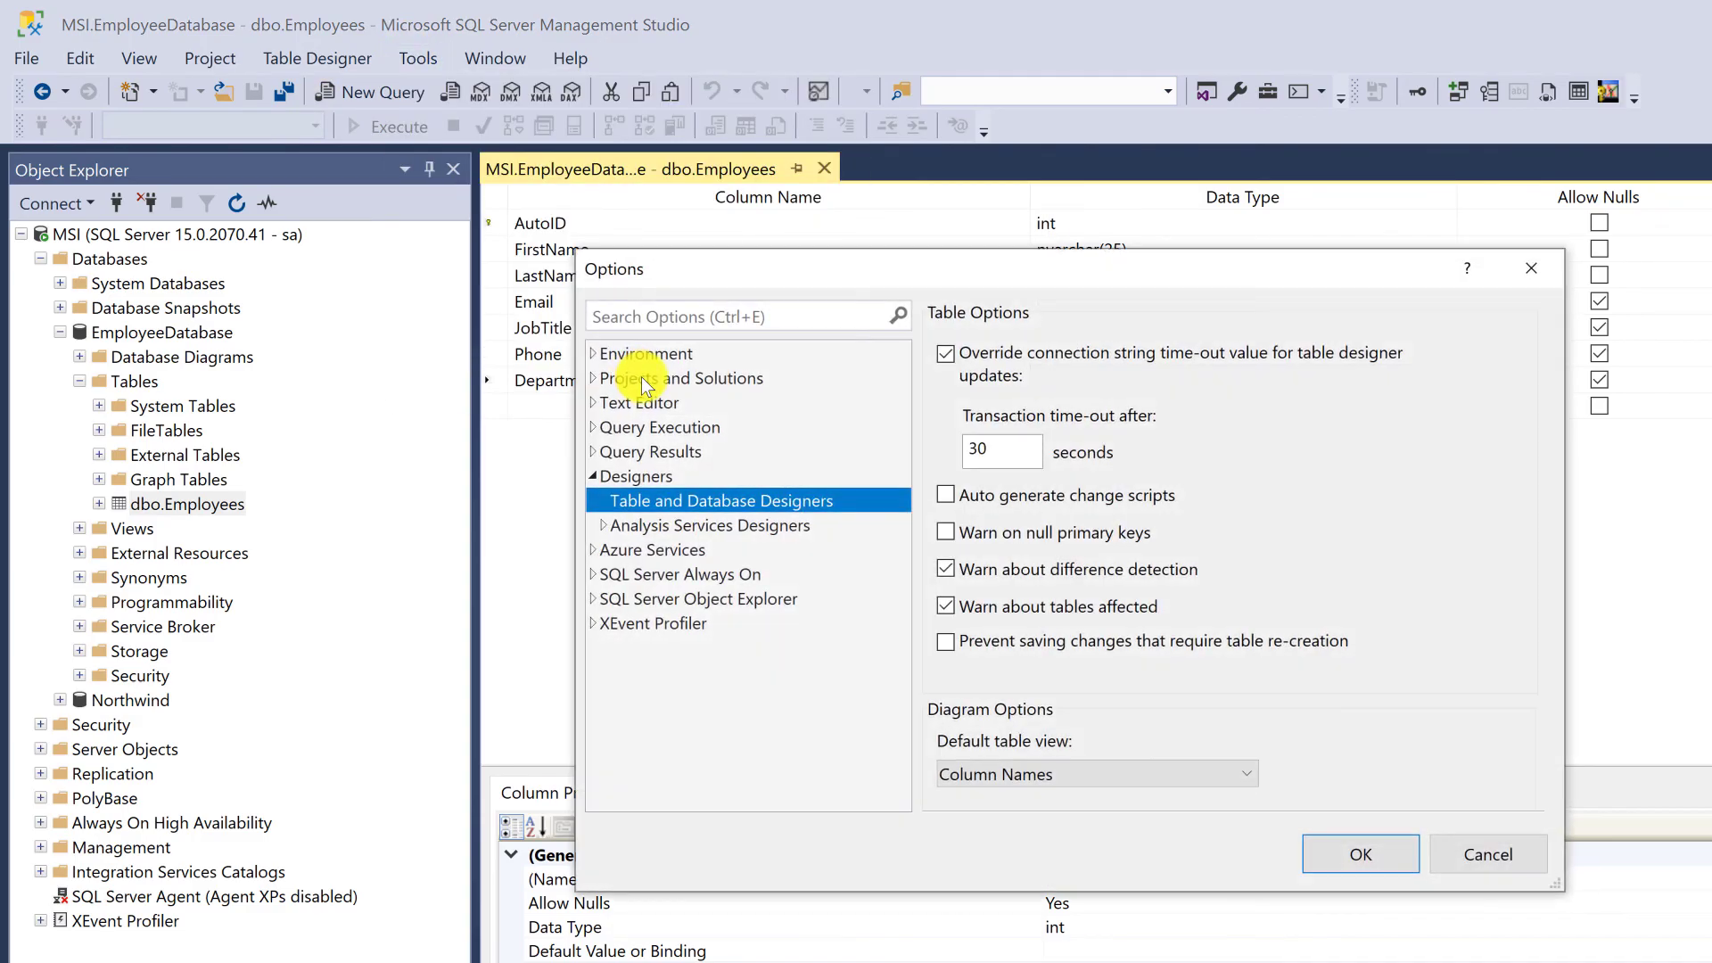
pyautogui.click(592, 476)
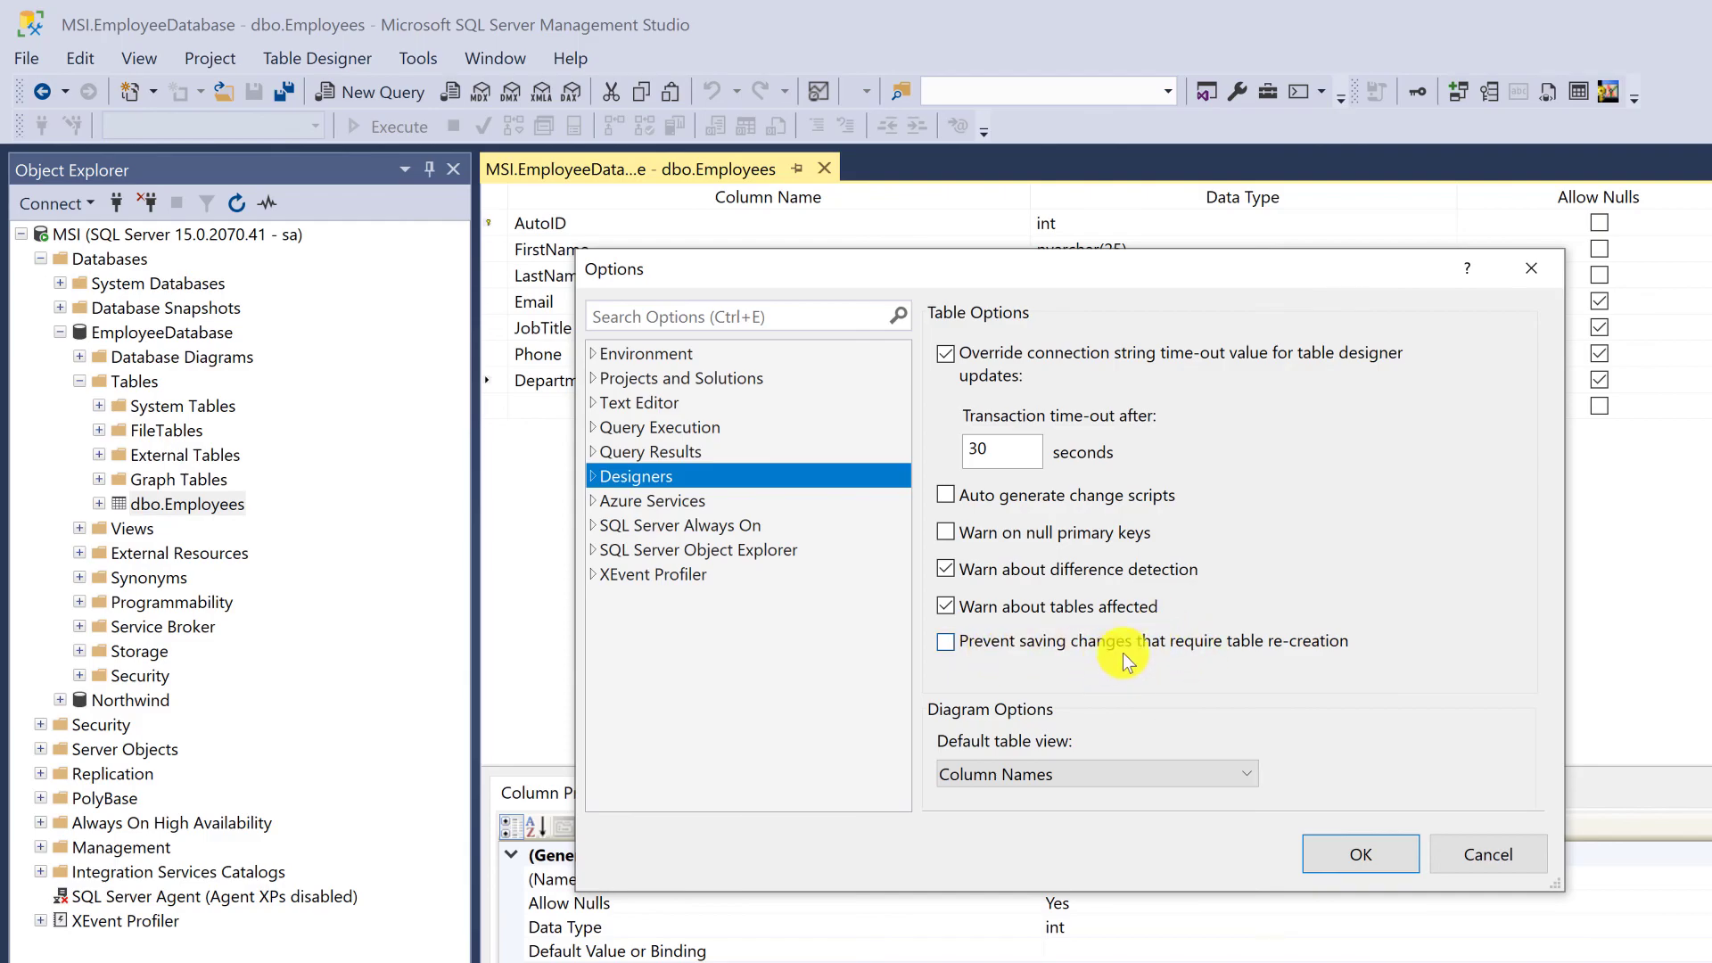
pyautogui.click(1395, 851)
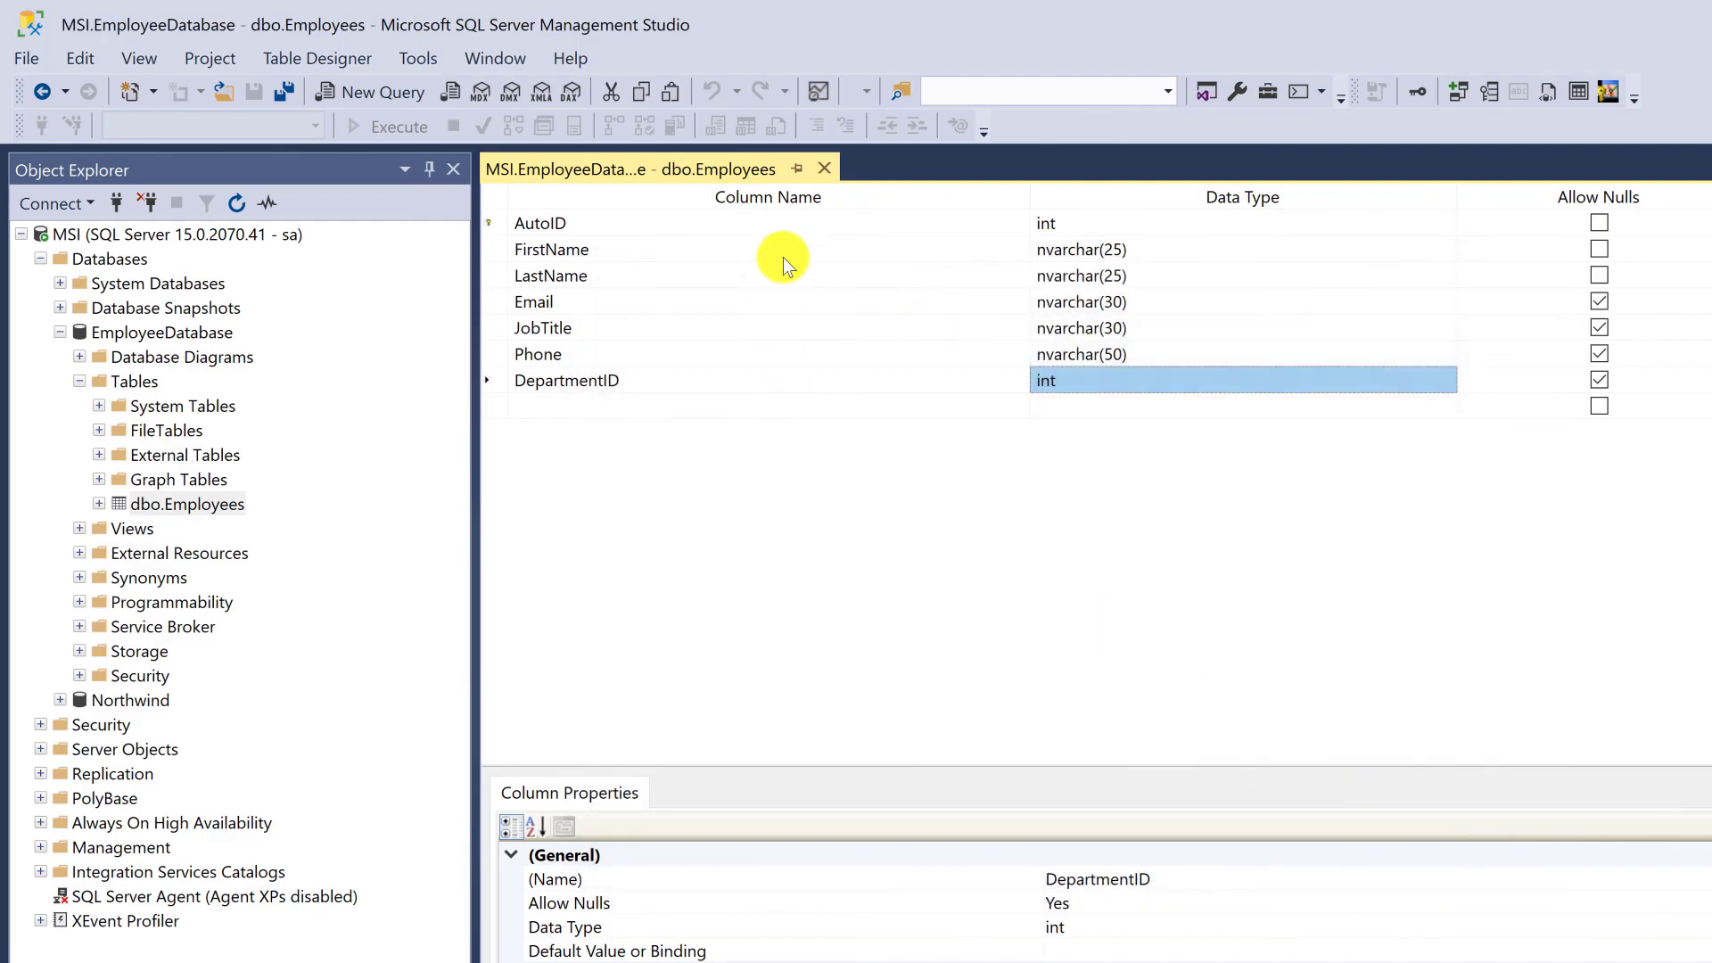